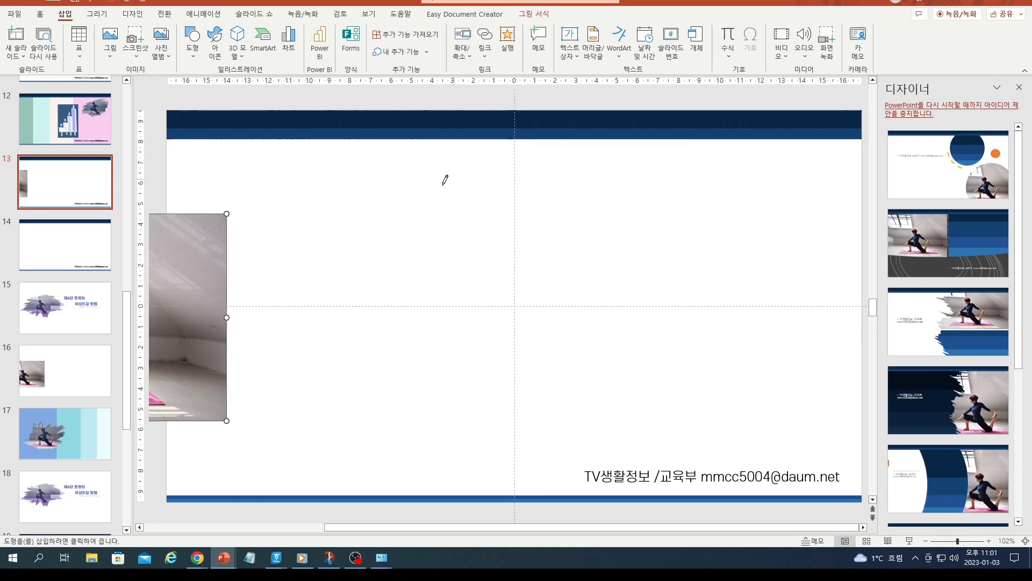
{"action": "left_click_drag", "start_coordinate": [406, 184], "coordinate": [267, 262]}
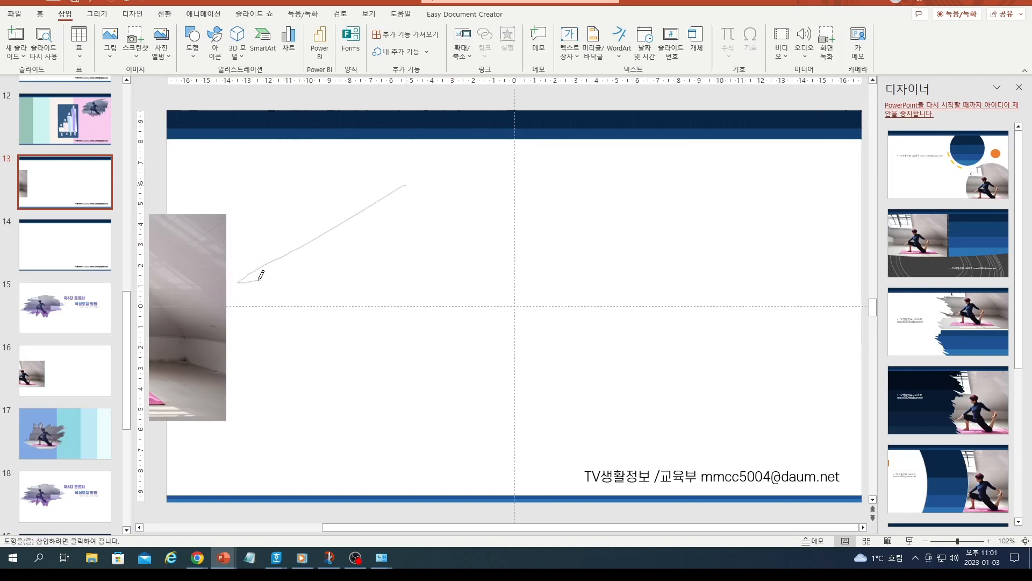
{"action": "mouse_move", "coordinate": [246, 285]}
{"action": "left_mouse_down"}
{"action": "mouse_move", "coordinate": [233, 293]}
{"action": "mouse_move", "coordinate": [273, 317]}
{"action": "mouse_move", "coordinate": [263, 344]}
{"action": "mouse_move", "coordinate": [275, 348]}
{"action": "mouse_move", "coordinate": [277, 382]}
{"action": "mouse_move", "coordinate": [297, 381]}
{"action": "mouse_move", "coordinate": [289, 451]}
{"action": "mouse_move", "coordinate": [329, 422]}
{"action": "mouse_move", "coordinate": [394, 430]}
{"action": "mouse_move", "coordinate": [418, 366]}
{"action": "mouse_move", "coordinate": [444, 413]}
{"action": "mouse_move", "coordinate": [460, 405]}
{"action": "mouse_move", "coordinate": [488, 344]}
{"action": "mouse_move", "coordinate": [518, 312]}
{"action": "mouse_move", "coordinate": [535, 378]}
{"action": "mouse_move", "coordinate": [540, 266]}
{"action": "mouse_move", "coordinate": [520, 262]}
{"action": "mouse_move", "coordinate": [544, 234]}
{"action": "mouse_move", "coordinate": [532, 241]}
{"action": "mouse_move", "coordinate": [466, 212]}
{"action": "mouse_move", "coordinate": [513, 188]}
{"action": "mouse_move", "coordinate": [497, 182]}
{"action": "mouse_move", "coordinate": [421, 169]}
{"action": "mouse_move", "coordinate": [405, 185]}
{"action": "left_mouse_up"}
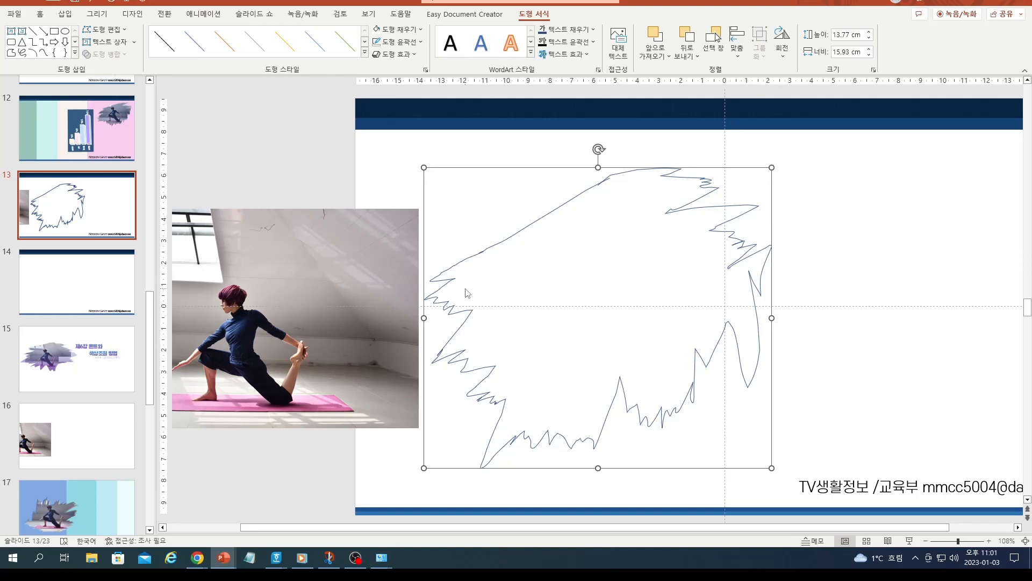
{"action": "key", "text": "Delete"}
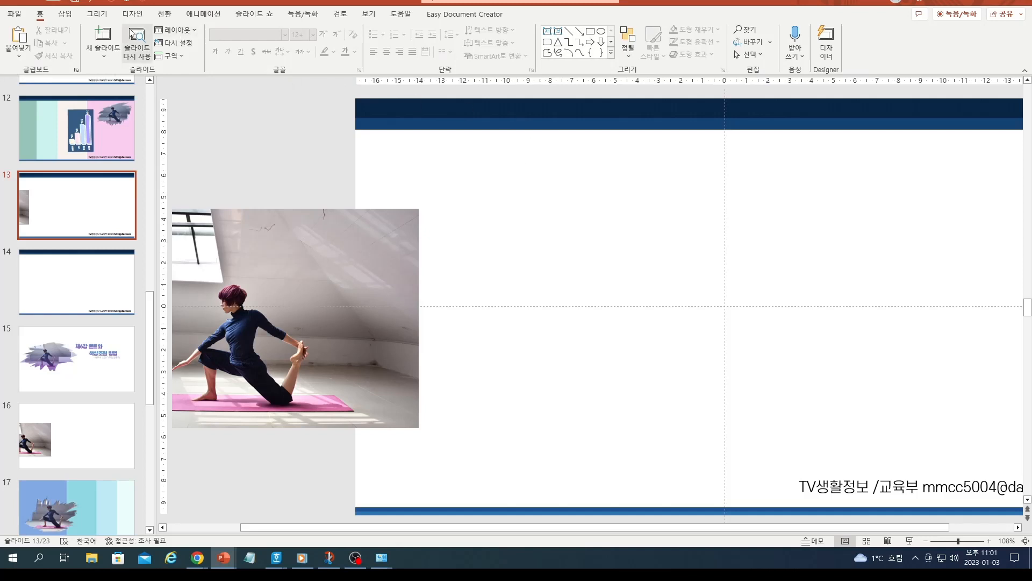
Step: Draw a closed, jagged-edged freehand shape about 19.3 cm wide and 13.5 cm high on slide 13, then shift it slightly towards the photo
{"action": "left_click", "coordinate": [65, 16]}
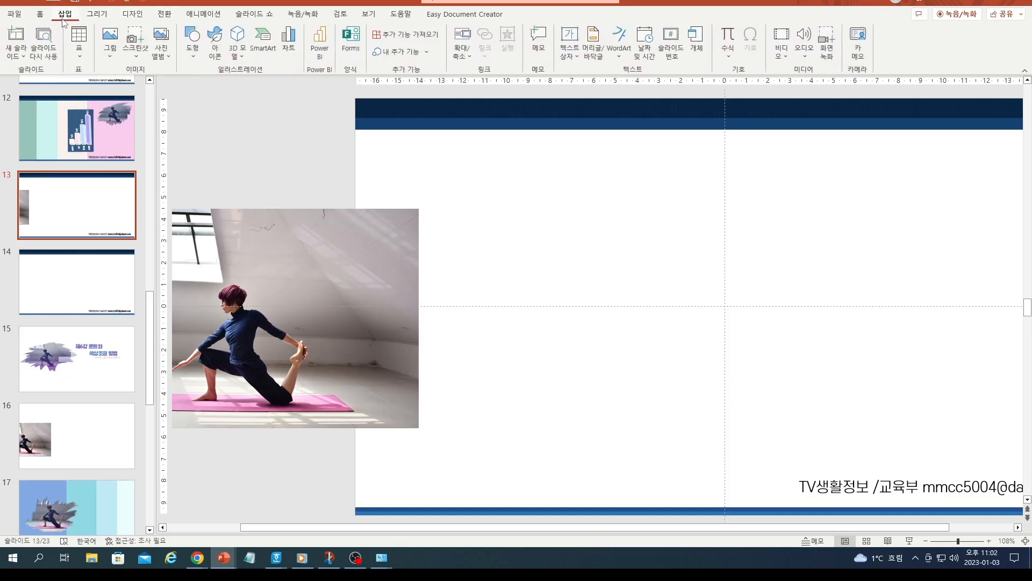
{"action": "left_click", "coordinate": [192, 38]}
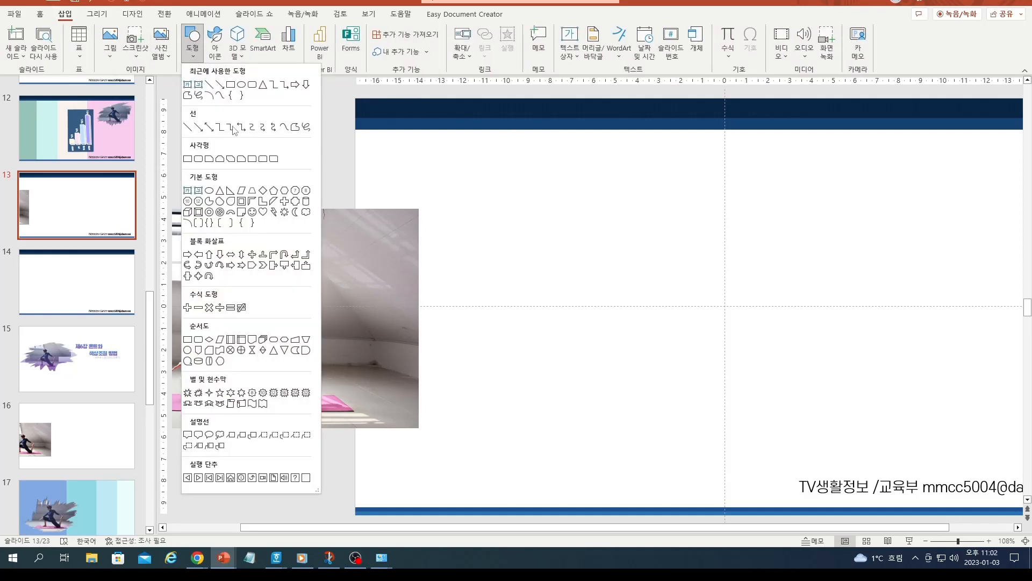
{"action": "left_click", "coordinate": [306, 127]}
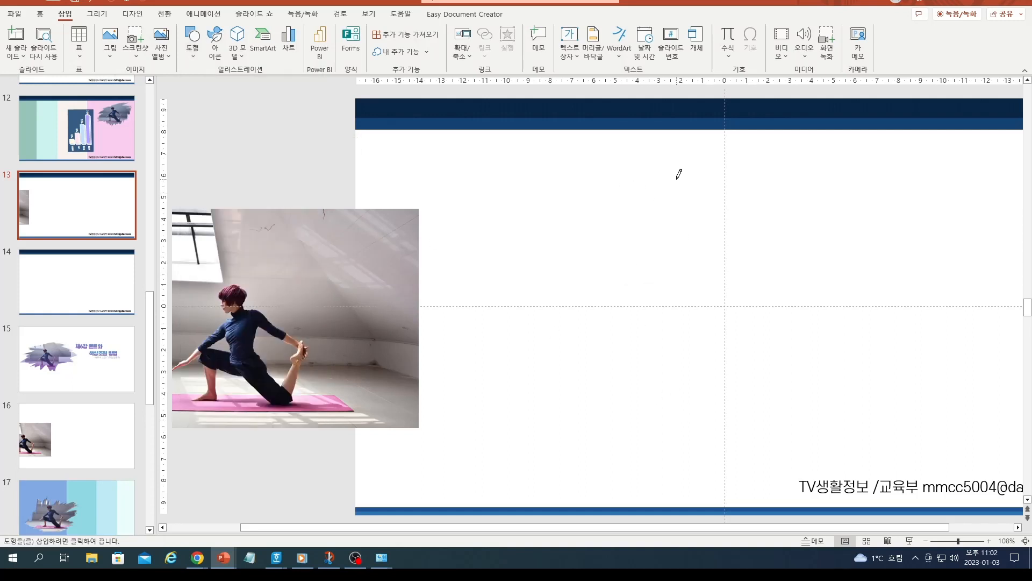
{"action": "mouse_move", "coordinate": [676, 179]}
{"action": "left_mouse_down"}
{"action": "mouse_move", "coordinate": [568, 225]}
{"action": "mouse_move", "coordinate": [491, 302]}
{"action": "mouse_move", "coordinate": [467, 437]}
{"action": "mouse_move", "coordinate": [544, 414]}
{"action": "mouse_move", "coordinate": [566, 439]}
{"action": "mouse_move", "coordinate": [612, 428]}
{"action": "mouse_move", "coordinate": [628, 458]}
{"action": "mouse_move", "coordinate": [737, 398]}
{"action": "mouse_move", "coordinate": [752, 404]}
{"action": "mouse_move", "coordinate": [828, 328]}
{"action": "mouse_move", "coordinate": [802, 318]}
{"action": "mouse_move", "coordinate": [811, 294]}
{"action": "mouse_move", "coordinate": [876, 274]}
{"action": "mouse_move", "coordinate": [840, 265]}
{"action": "left_mouse_up"}
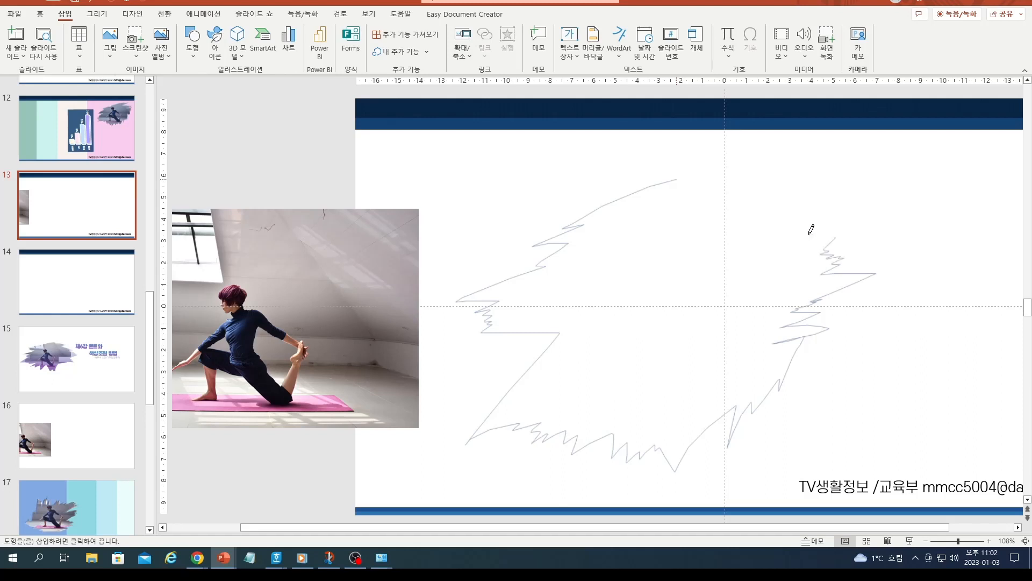
{"action": "mouse_move", "coordinate": [809, 234]}
{"action": "left_mouse_down"}
{"action": "mouse_move", "coordinate": [813, 191]}
{"action": "mouse_move", "coordinate": [665, 181]}
{"action": "left_mouse_up"}
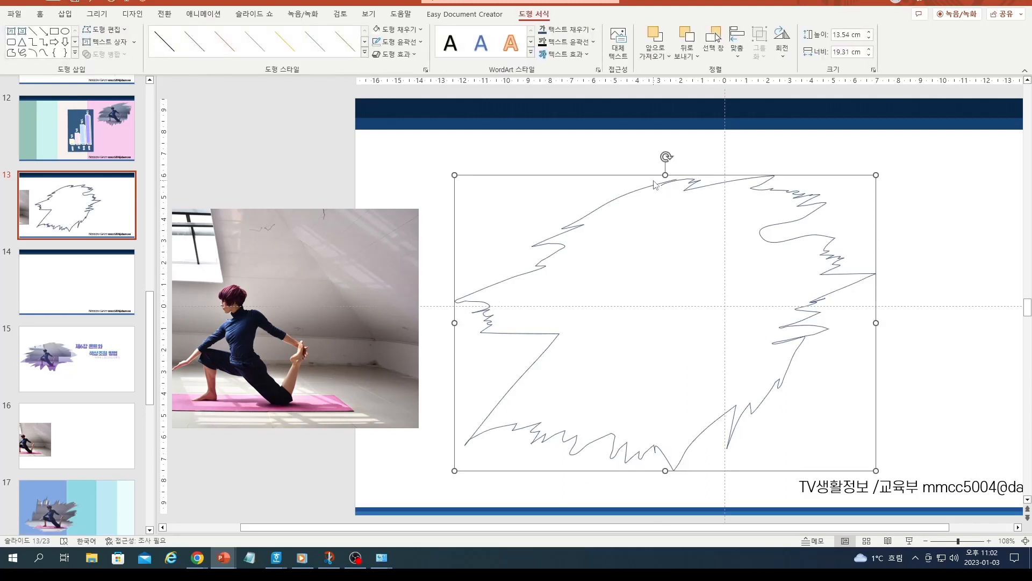
{"action": "mouse_move", "coordinate": [647, 177]}
{"action": "left_mouse_down"}
{"action": "mouse_move", "coordinate": [570, 170]}
{"action": "mouse_move", "coordinate": [598, 173]}
{"action": "left_mouse_up"}
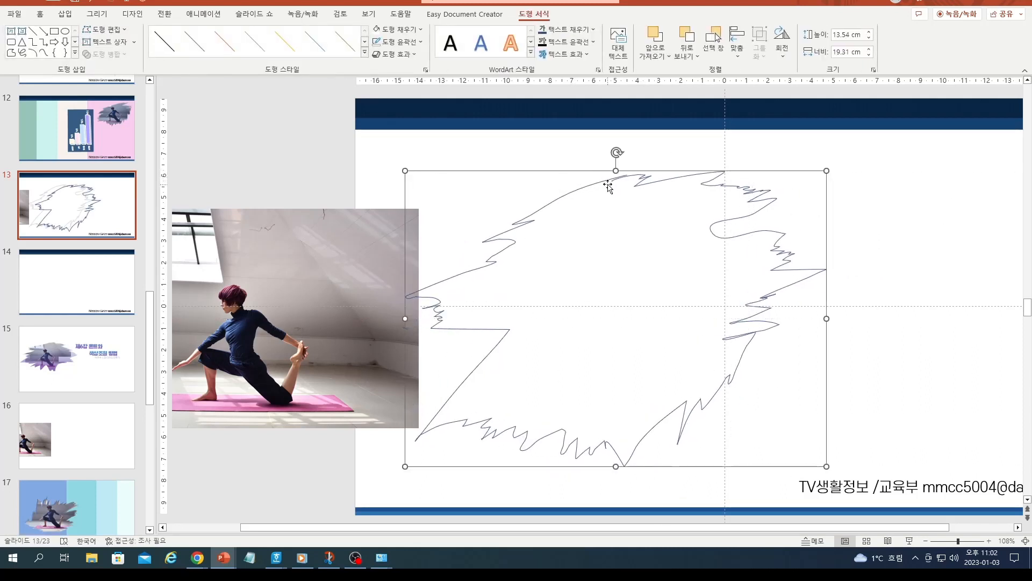
{"action": "right_click", "coordinate": [594, 211]}
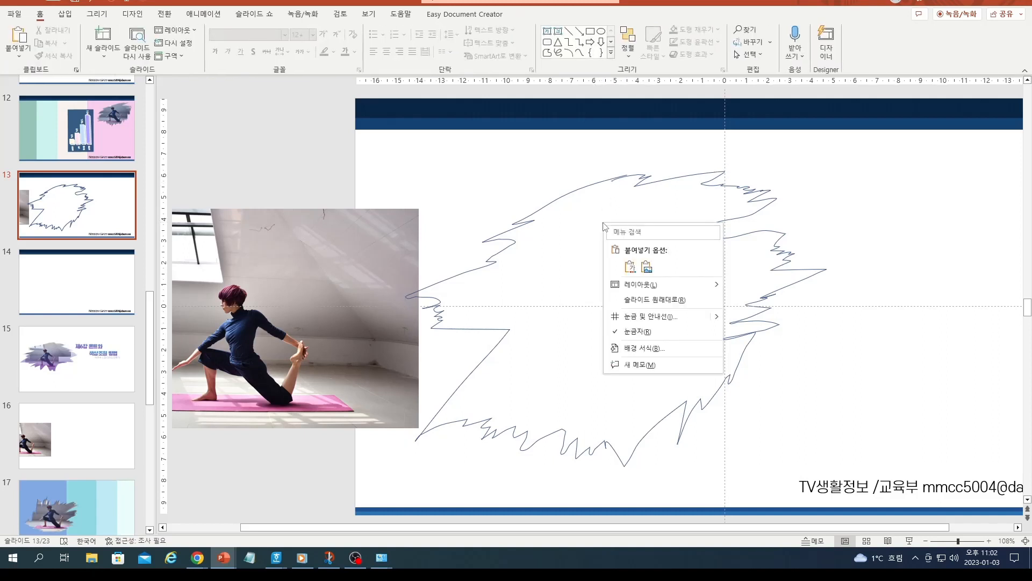
{"action": "left_click", "coordinate": [582, 215]}
{"action": "right_click", "coordinate": [640, 250]}
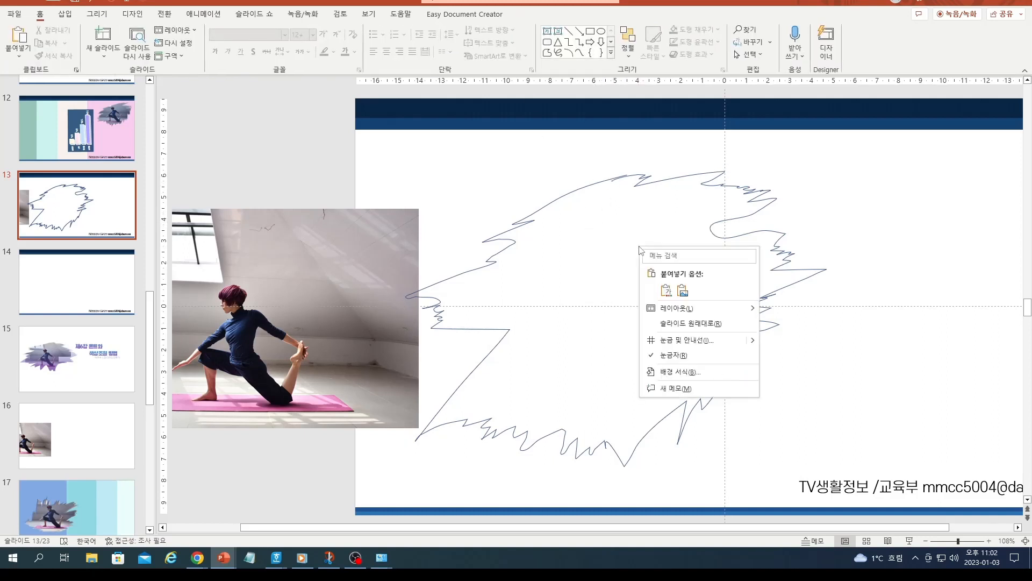
{"action": "left_click", "coordinate": [619, 178]}
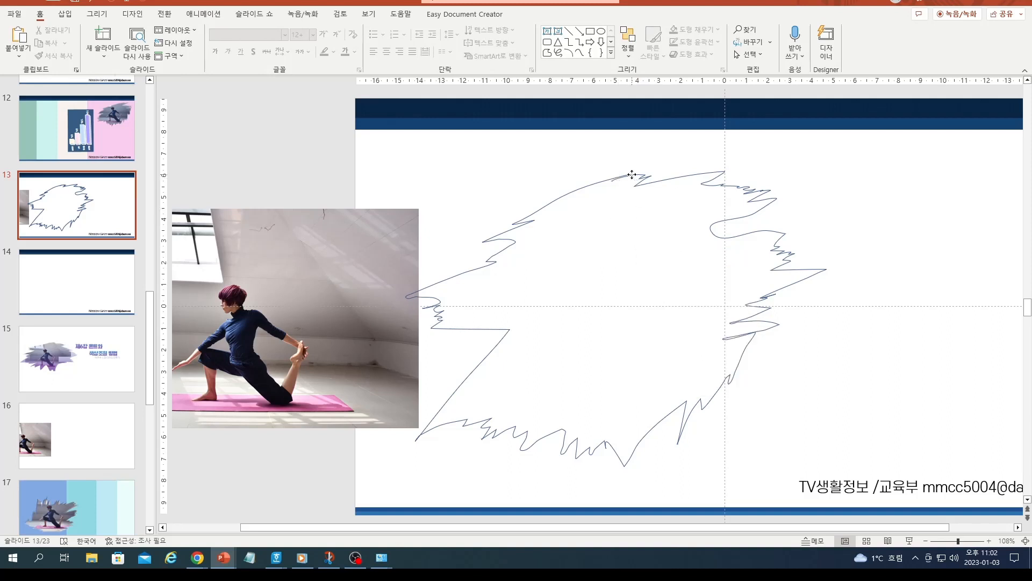
{"action": "left_click", "coordinate": [632, 176]}
{"action": "right_click", "coordinate": [656, 250]}
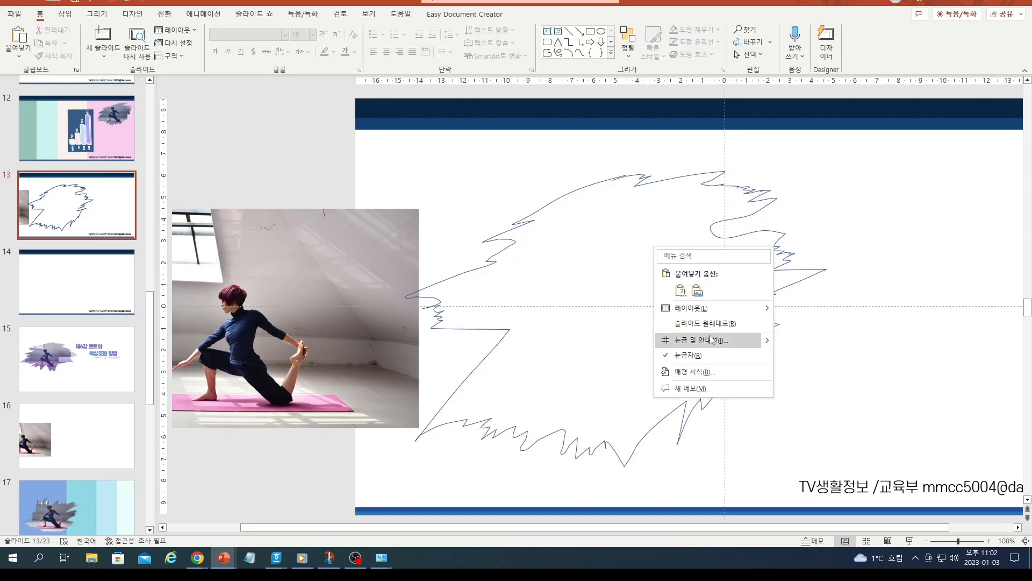
{"action": "left_click", "coordinate": [609, 224]}
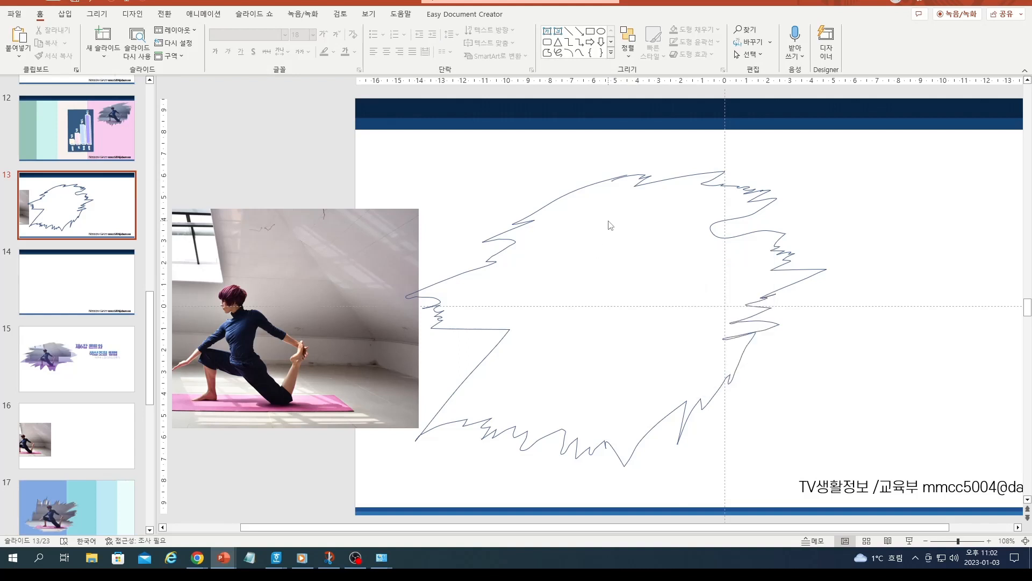
{"action": "left_click", "coordinate": [634, 183]}
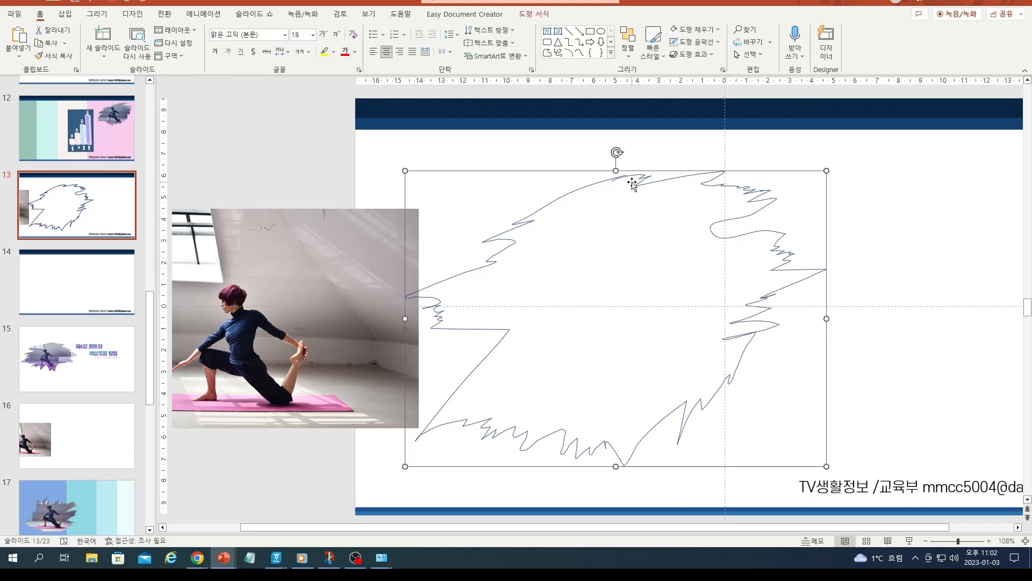
{"action": "right_click", "coordinate": [645, 259]}
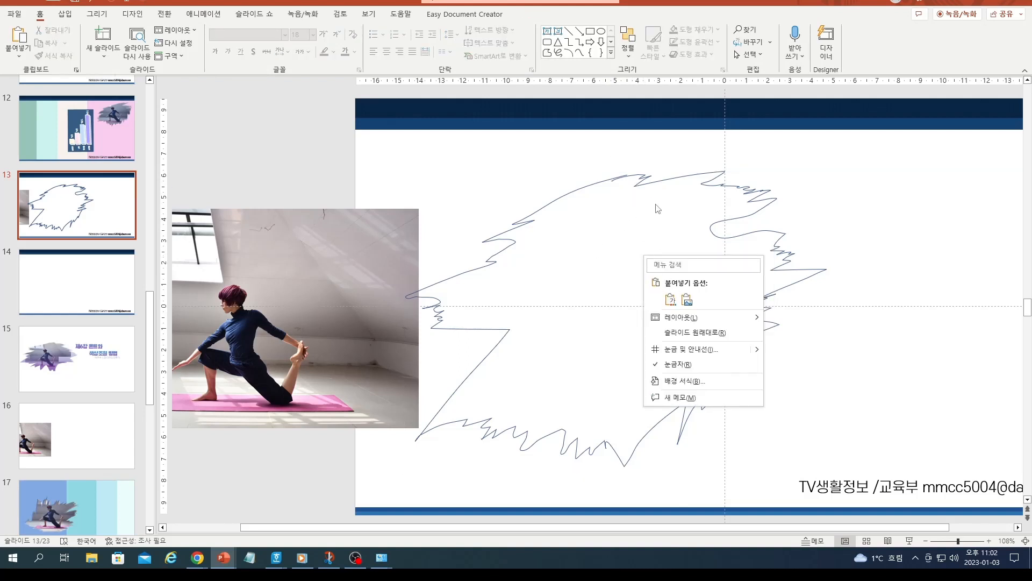
{"action": "left_click", "coordinate": [637, 183]}
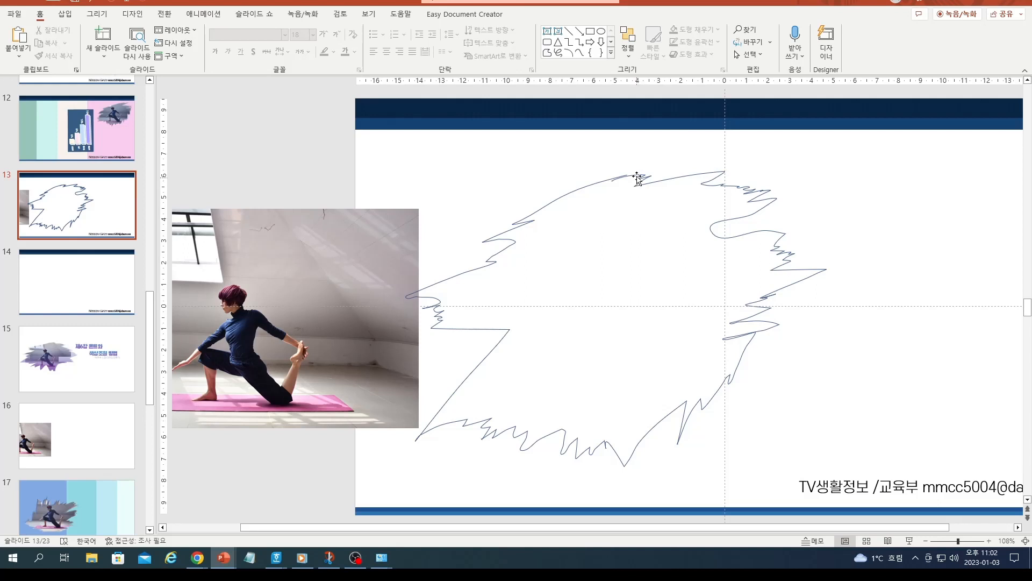
{"action": "left_click", "coordinate": [64, 14]}
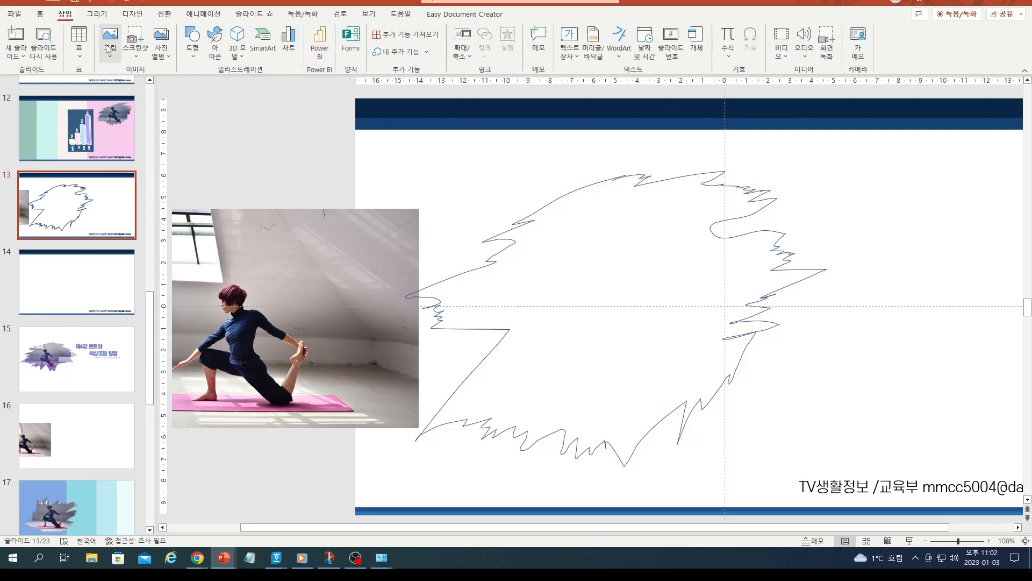
{"action": "left_click", "coordinate": [672, 179]}
{"action": "right_click", "coordinate": [683, 217]}
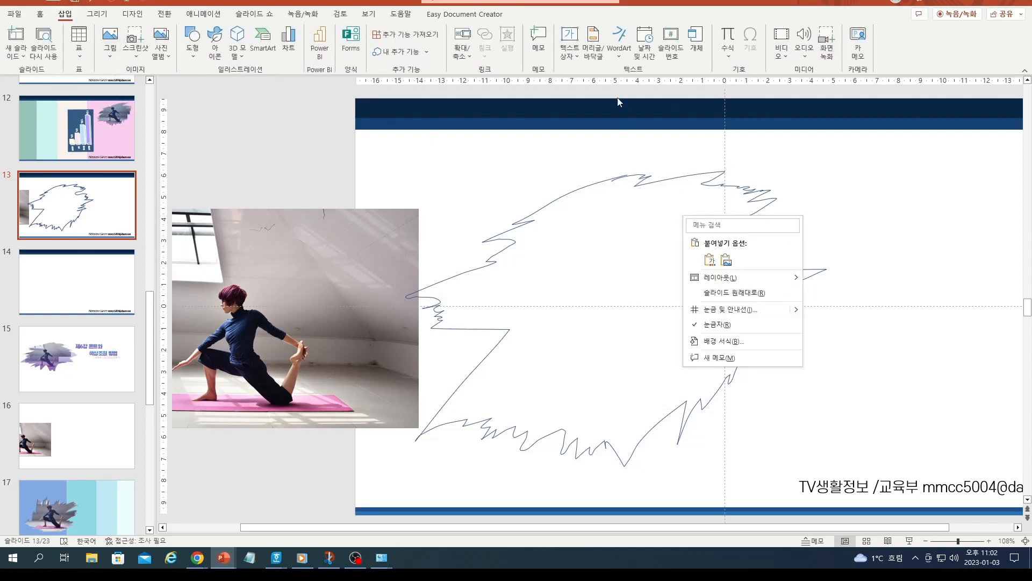
{"action": "left_click", "coordinate": [646, 184]}
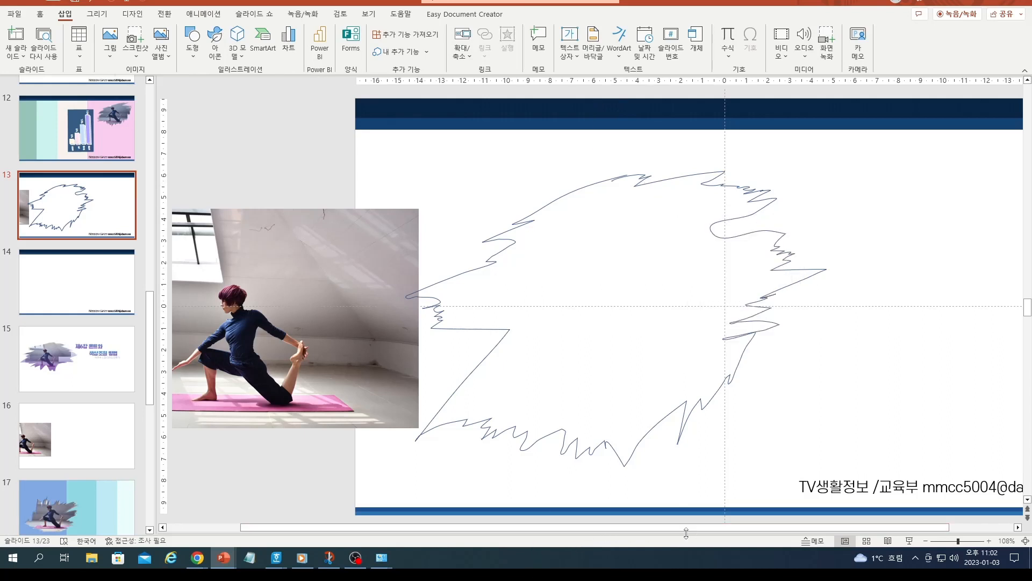
{"action": "left_click_drag", "start_coordinate": [882, 528], "coordinate": [947, 528]}
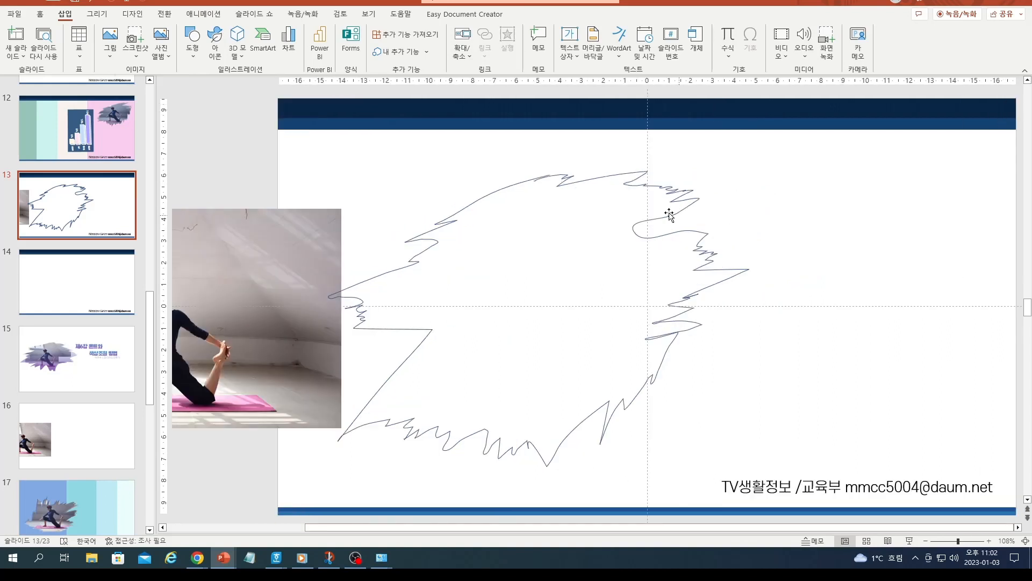
{"action": "left_click", "coordinate": [625, 180]}
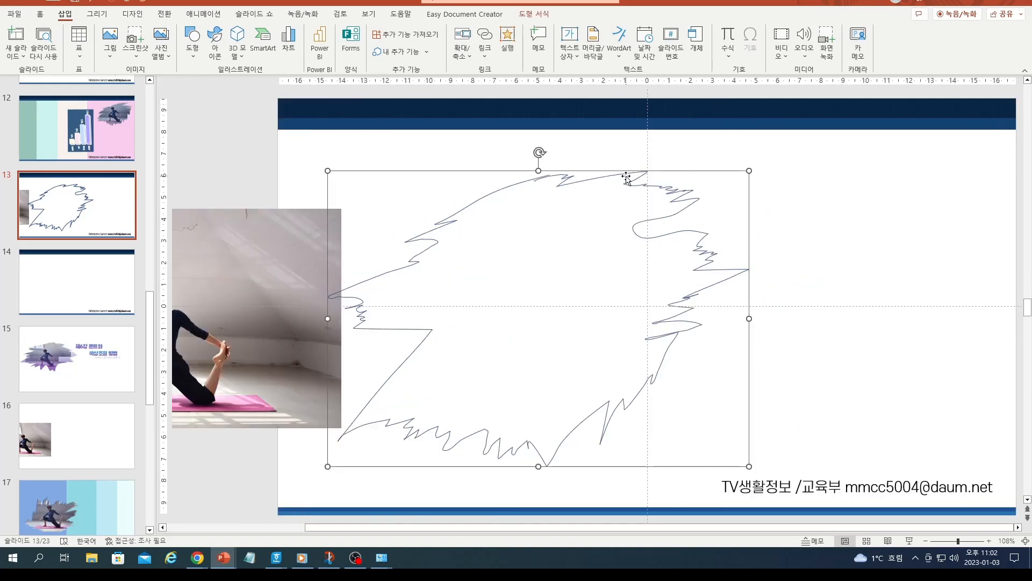
{"action": "left_click", "coordinate": [535, 14]}
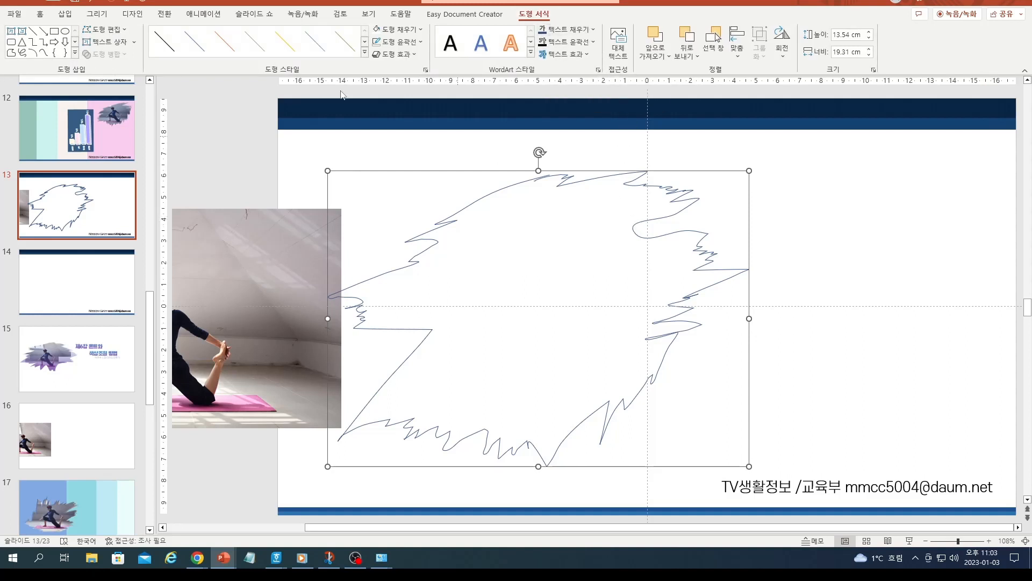
{"action": "left_click", "coordinate": [64, 14]}
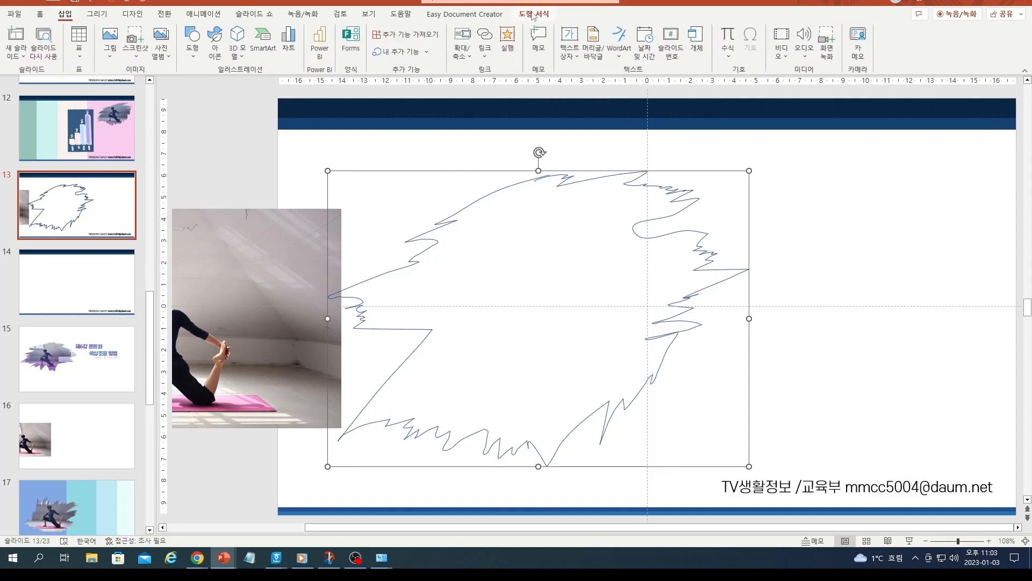
{"action": "left_click", "coordinate": [534, 14]}
{"action": "right_click", "coordinate": [628, 264]}
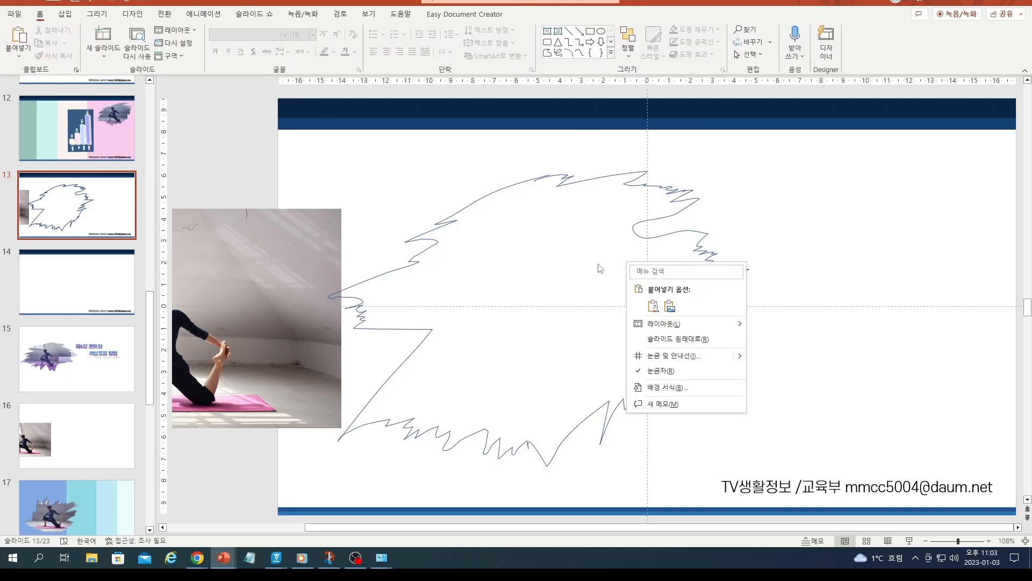
{"action": "left_click", "coordinate": [588, 250]}
Step: Fill the jagged freehand shape with the medium blue from the recently used colours
{"action": "left_click", "coordinate": [592, 183]}
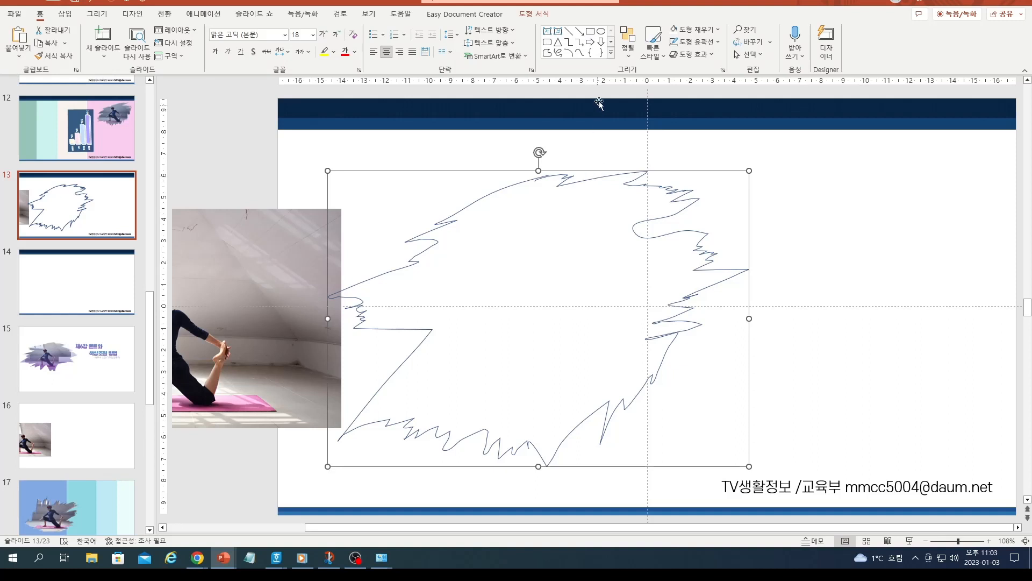
{"action": "left_click", "coordinate": [717, 30]}
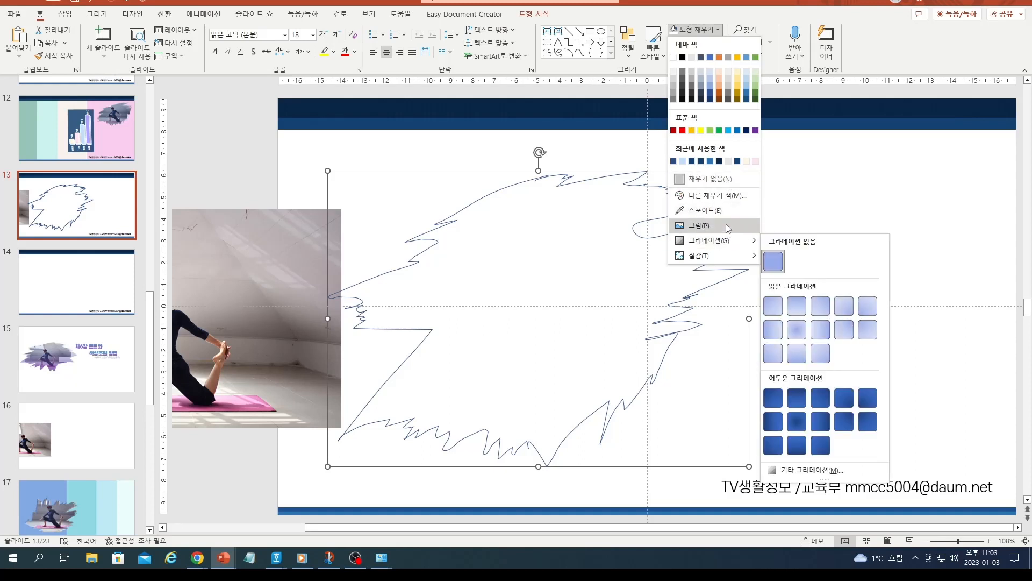
{"action": "left_click", "coordinate": [709, 160]}
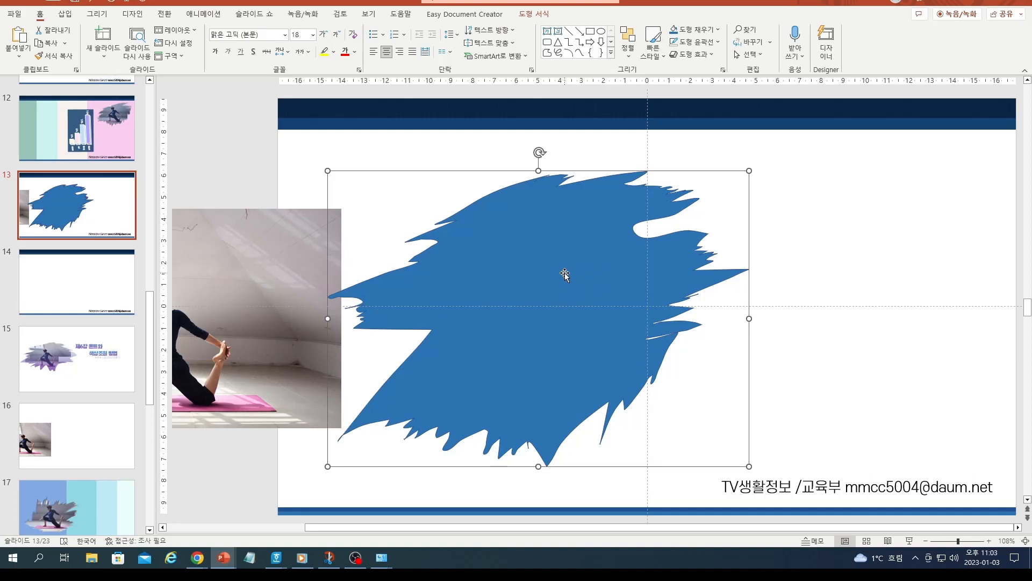
Step: Bring the yoga photo fully onto the slide behind the blue shape and reposition the shape so it overlaps the photo
{"action": "mouse_move", "coordinate": [562, 274]}
{"action": "left_mouse_down"}
{"action": "mouse_move", "coordinate": [629, 292]}
{"action": "mouse_move", "coordinate": [603, 301]}
{"action": "left_mouse_up"}
{"action": "mouse_move", "coordinate": [237, 243]}
{"action": "left_mouse_down"}
{"action": "mouse_move", "coordinate": [541, 240]}
{"action": "mouse_move", "coordinate": [628, 220]}
{"action": "mouse_move", "coordinate": [572, 204]}
{"action": "mouse_move", "coordinate": [589, 200]}
{"action": "left_mouse_up"}
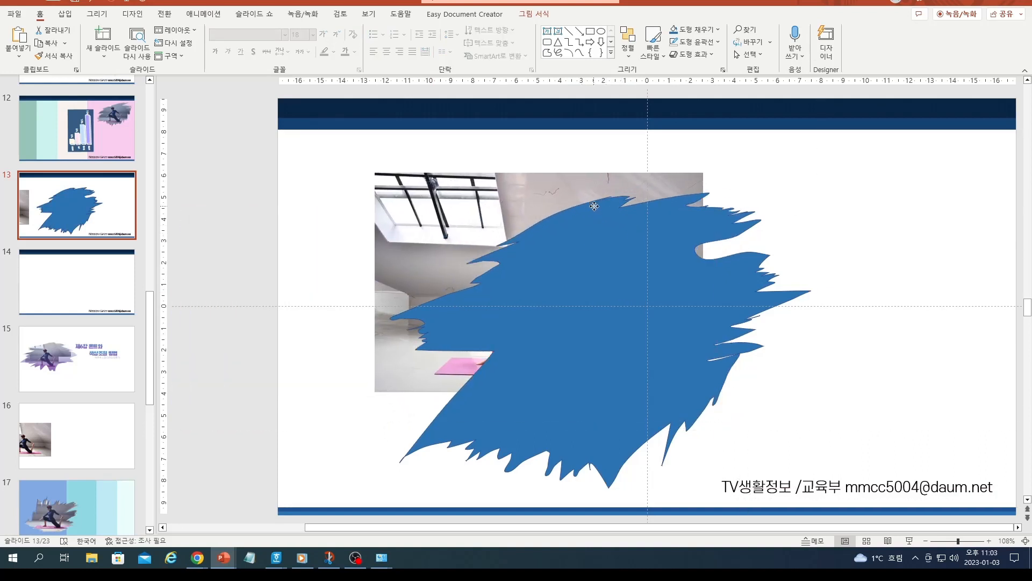
{"action": "left_click", "coordinate": [502, 226]}
{"action": "left_click_drag", "start_coordinate": [502, 226], "coordinate": [527, 242]}
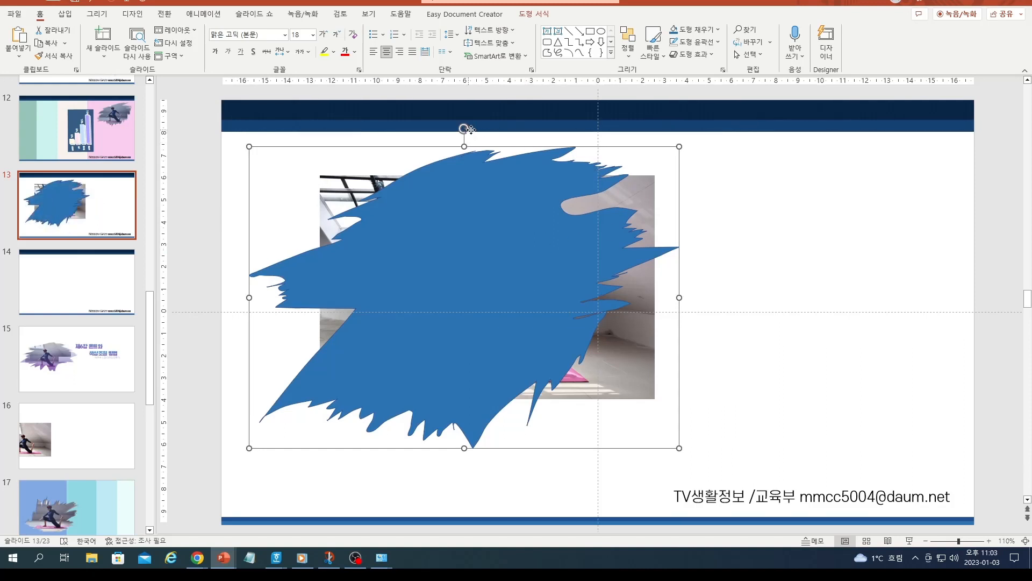
Step: Rotate the blue shape slightly clockwise and move it so it covers most of the photo
{"action": "left_click_drag", "start_coordinate": [466, 129], "coordinate": [510, 148]}
{"action": "left_click", "coordinate": [504, 196]}
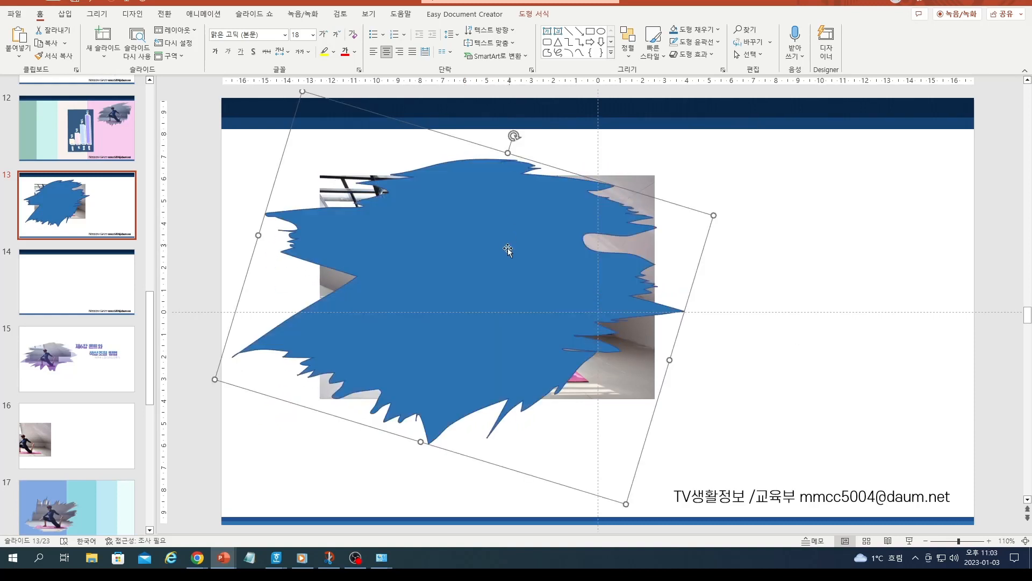
{"action": "left_click_drag", "start_coordinate": [491, 262], "coordinate": [523, 269]}
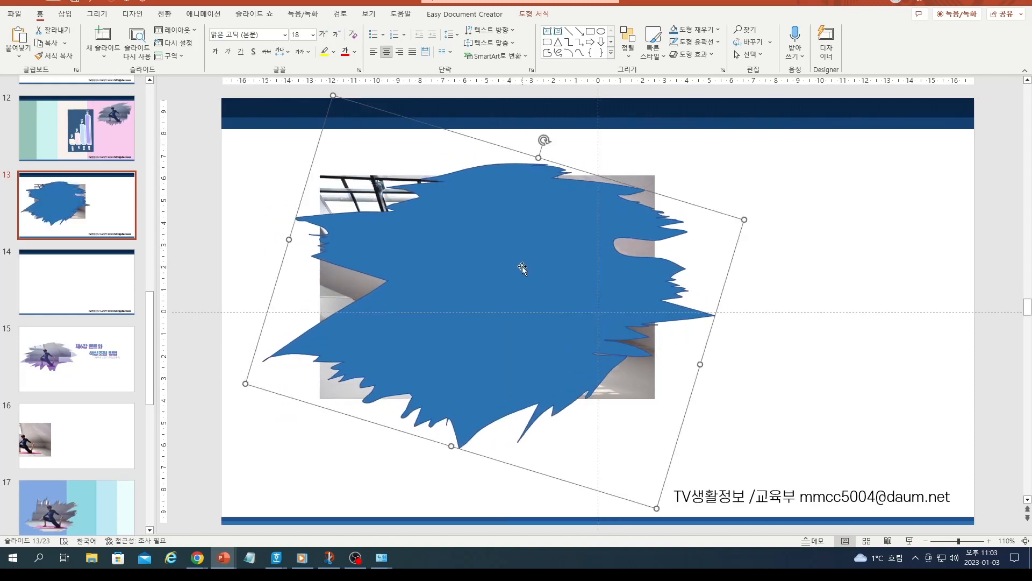
Step: Enlarge the photo behind the blue shape and shift the shape to sit mostly within the enlarged photo's area
{"action": "left_click", "coordinate": [640, 392]}
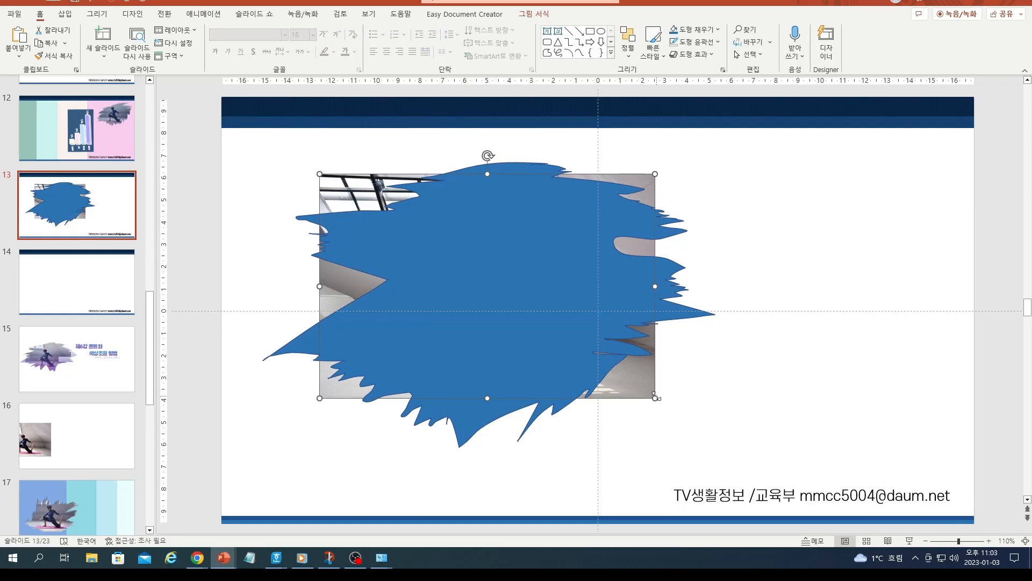
{"action": "left_click_drag", "start_coordinate": [655, 398], "coordinate": [736, 452]}
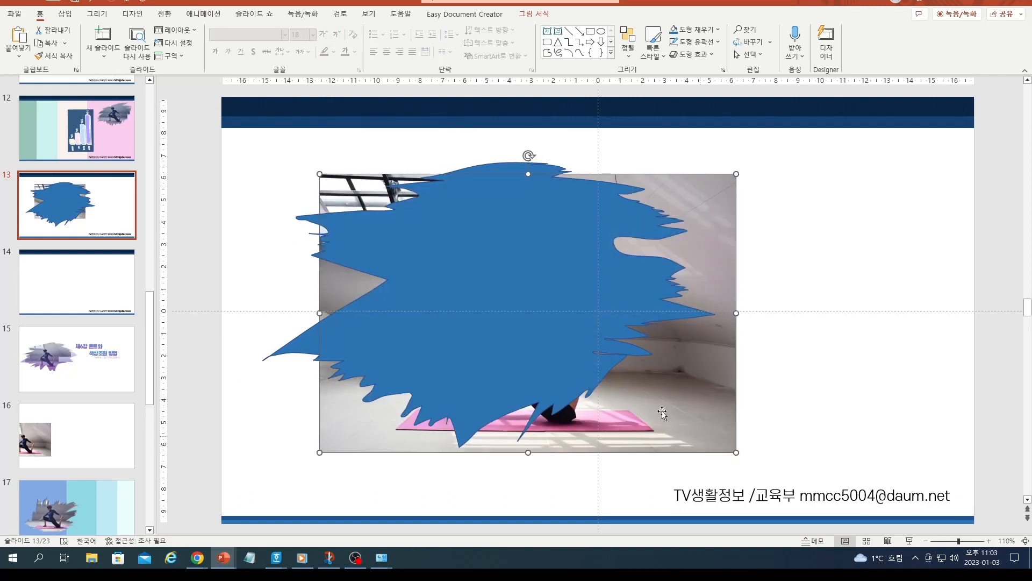
{"action": "mouse_move", "coordinate": [605, 287]}
{"action": "left_mouse_down"}
{"action": "mouse_move", "coordinate": [592, 289]}
{"action": "mouse_move", "coordinate": [597, 299]}
{"action": "mouse_move", "coordinate": [601, 288]}
{"action": "left_mouse_up"}
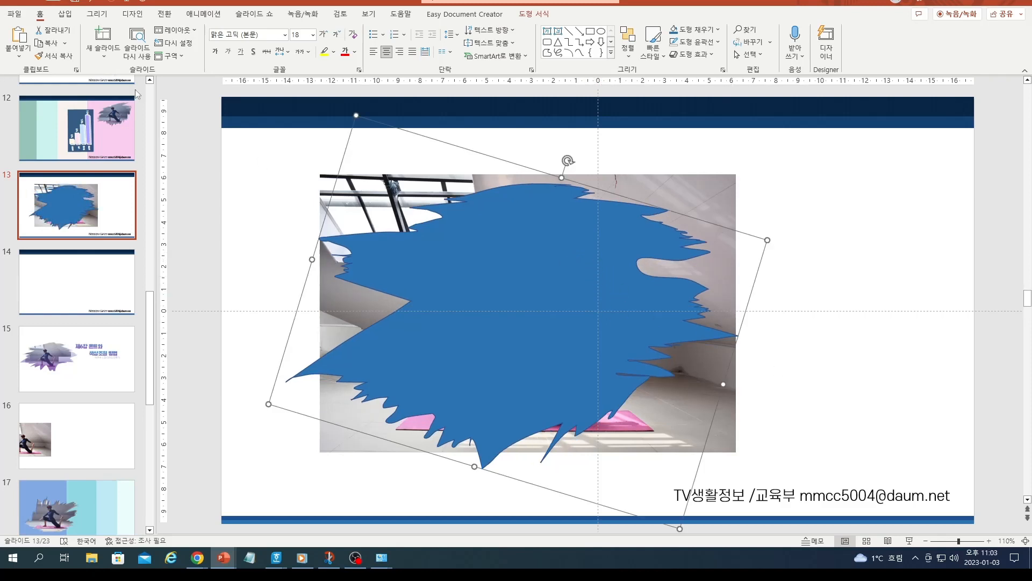
Step: Remove the outline of the blue brush-stroke shape and set its solid fill transparency to 53%
{"action": "left_click", "coordinate": [64, 14]}
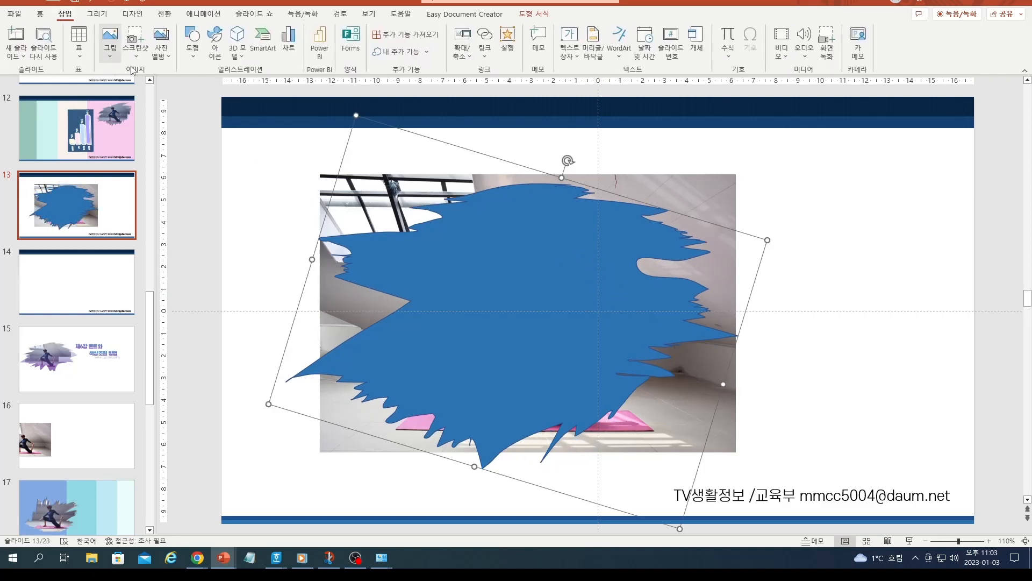
{"action": "right_click", "coordinate": [561, 212]}
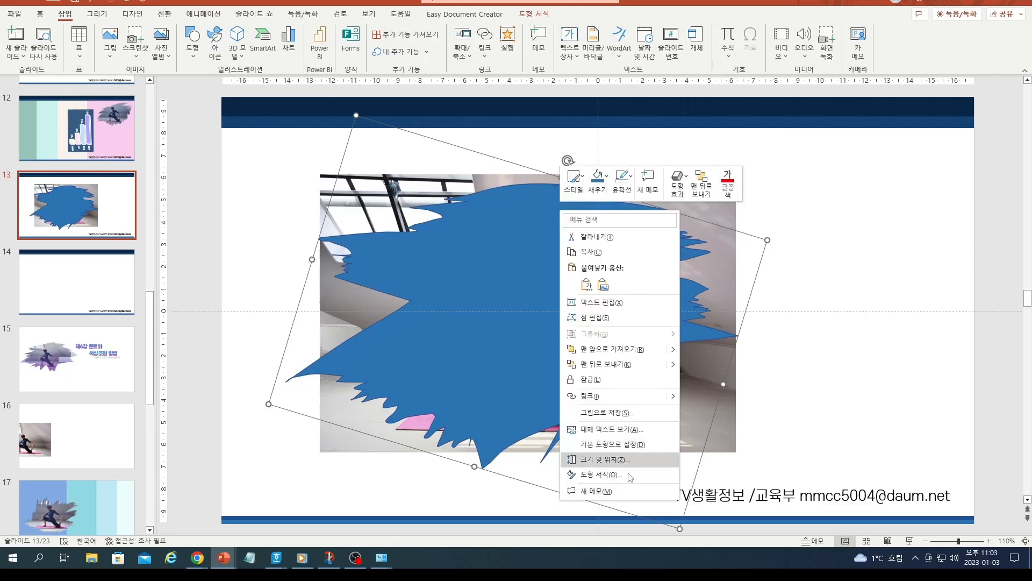
{"action": "left_click", "coordinate": [601, 474]}
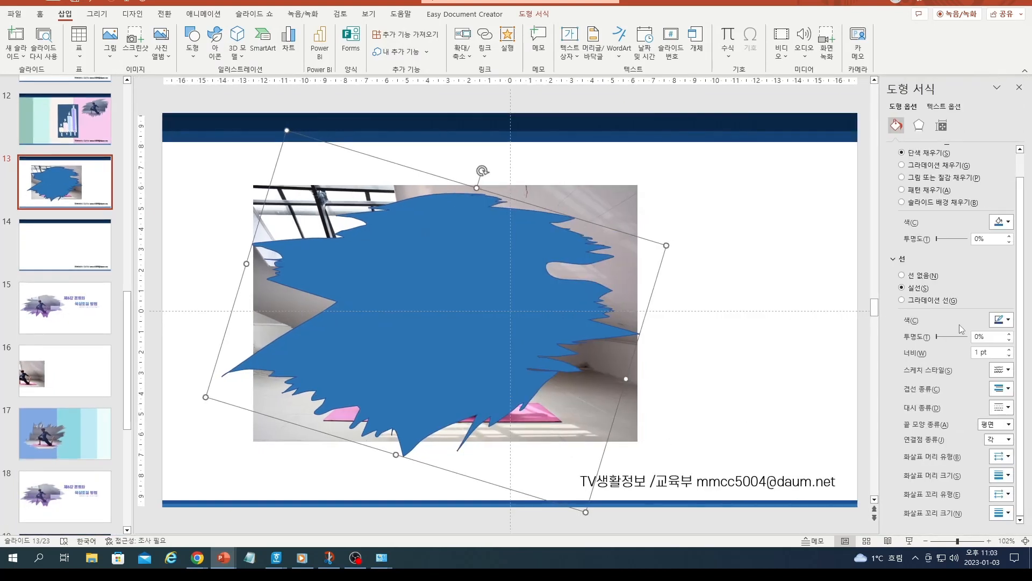
{"action": "left_click", "coordinate": [902, 276]}
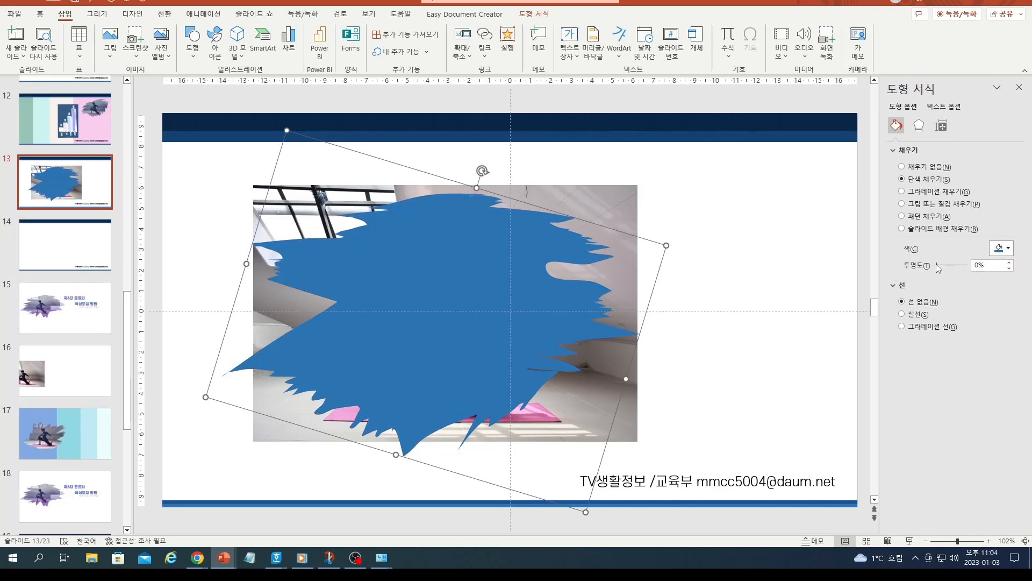
{"action": "left_click_drag", "start_coordinate": [936, 265], "coordinate": [956, 266]}
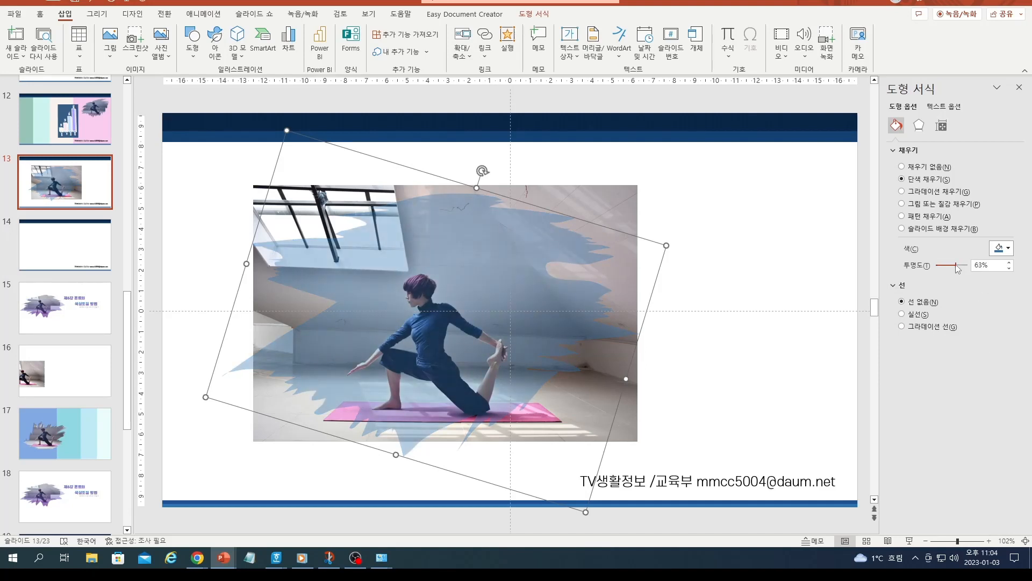
{"action": "left_click_drag", "start_coordinate": [957, 269], "coordinate": [955, 271]}
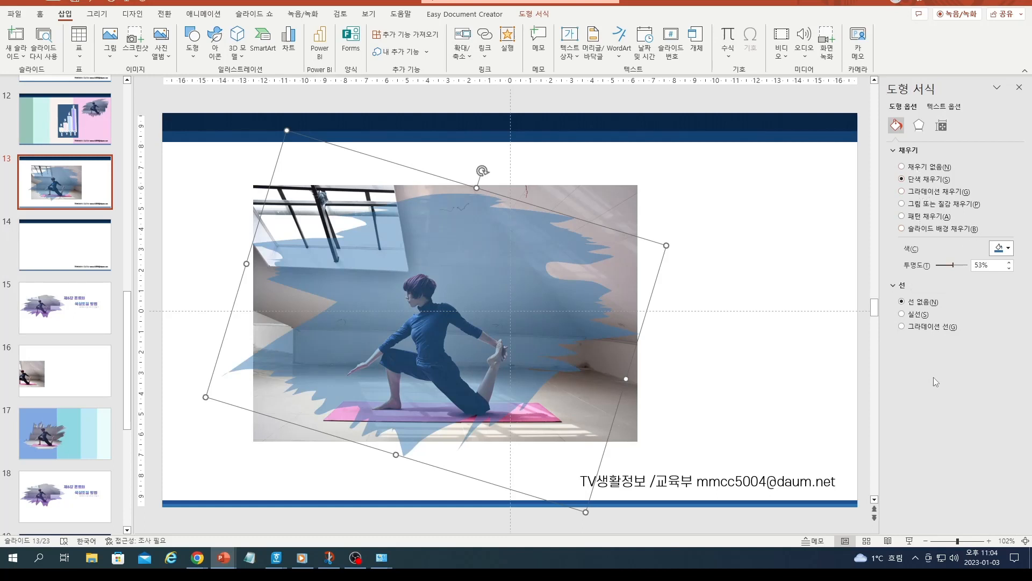
{"action": "left_click", "coordinate": [727, 407]}
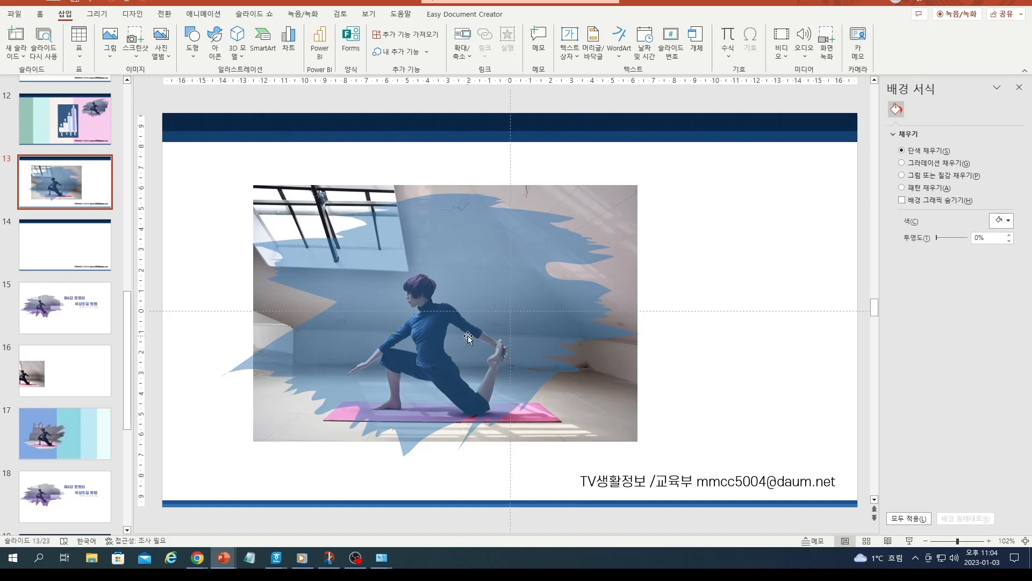
Step: Duplicate the translucent blue shape and place the copy to the right of the photo, partly off the slide
{"action": "left_click", "coordinate": [480, 257]}
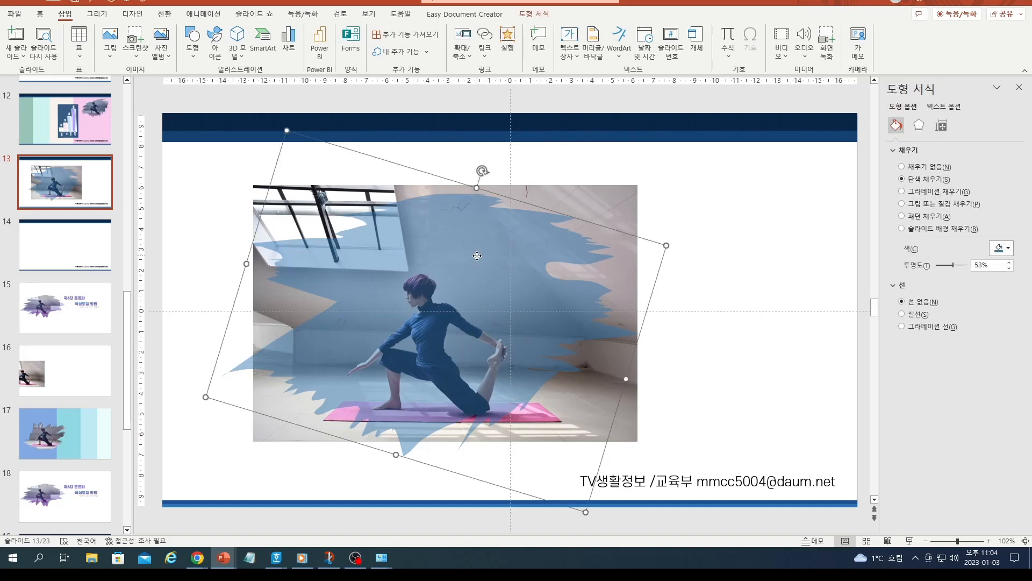
{"action": "left_click_drag", "start_coordinate": [476, 256], "coordinate": [790, 314]}
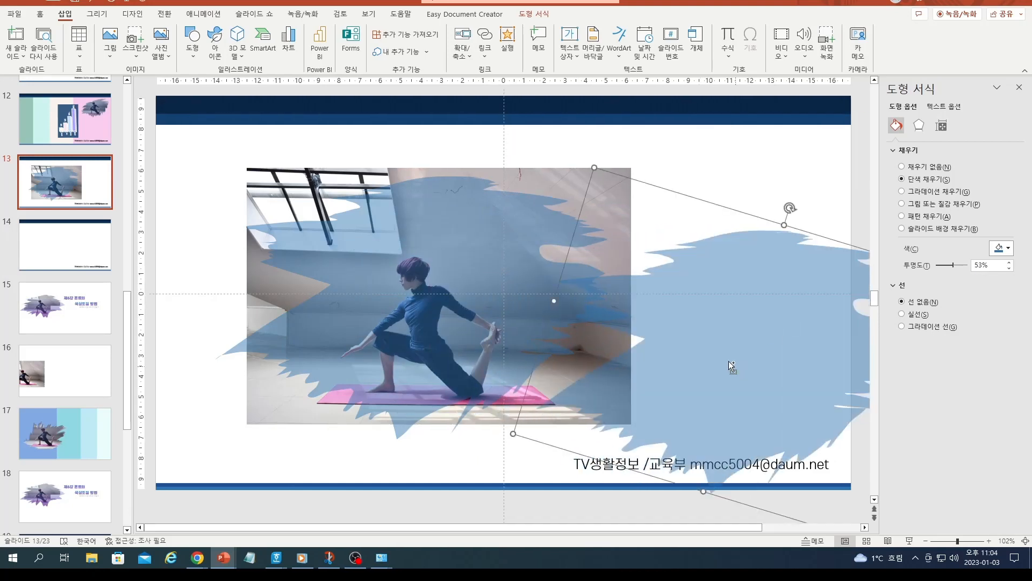
{"action": "left_click_drag", "start_coordinate": [689, 328], "coordinate": [717, 342]}
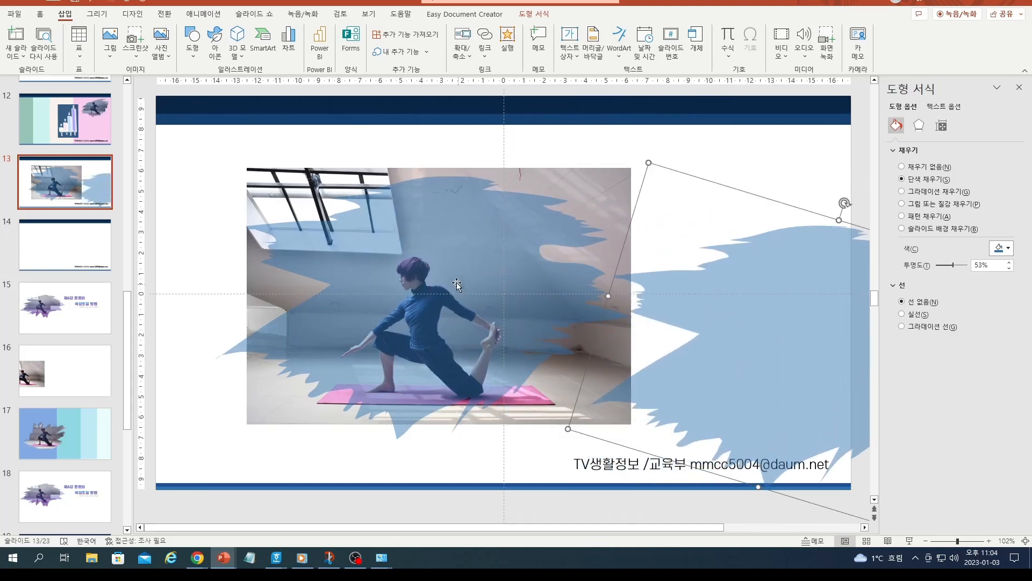
Step: Crop the yoga photo to the brush-stroke outline by intersecting it with the blue shape lying over it
{"action": "left_click", "coordinate": [453, 278]}
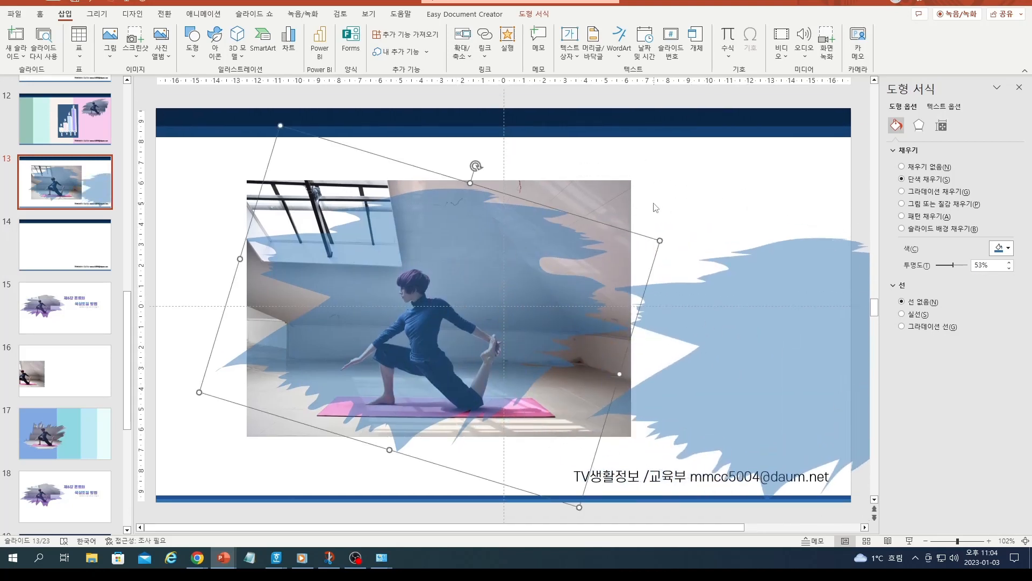
{"action": "left_click", "coordinate": [655, 207]}
{"action": "left_click", "coordinate": [543, 196]}
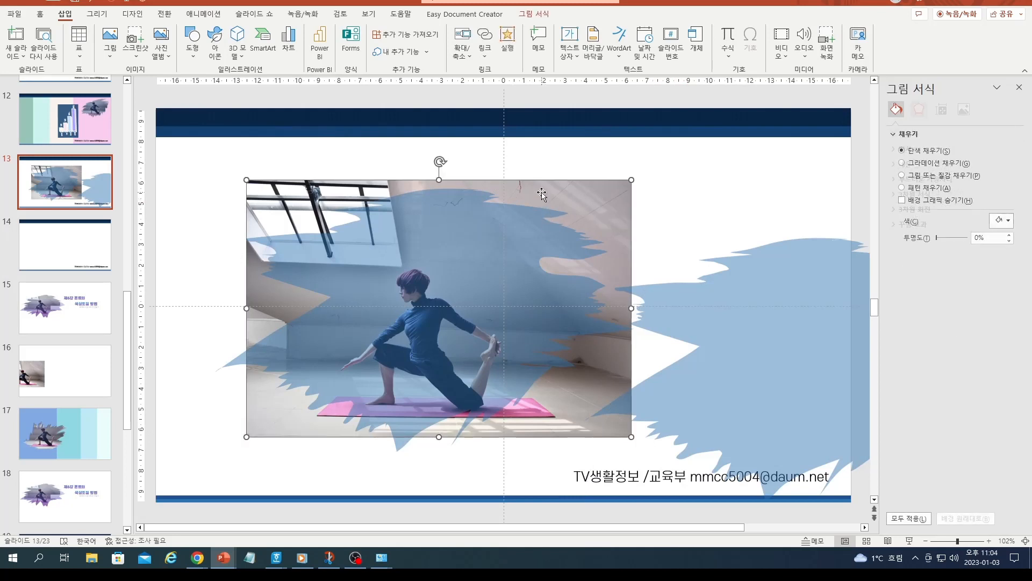
{"action": "left_click", "coordinate": [461, 252], "text": "shift"}
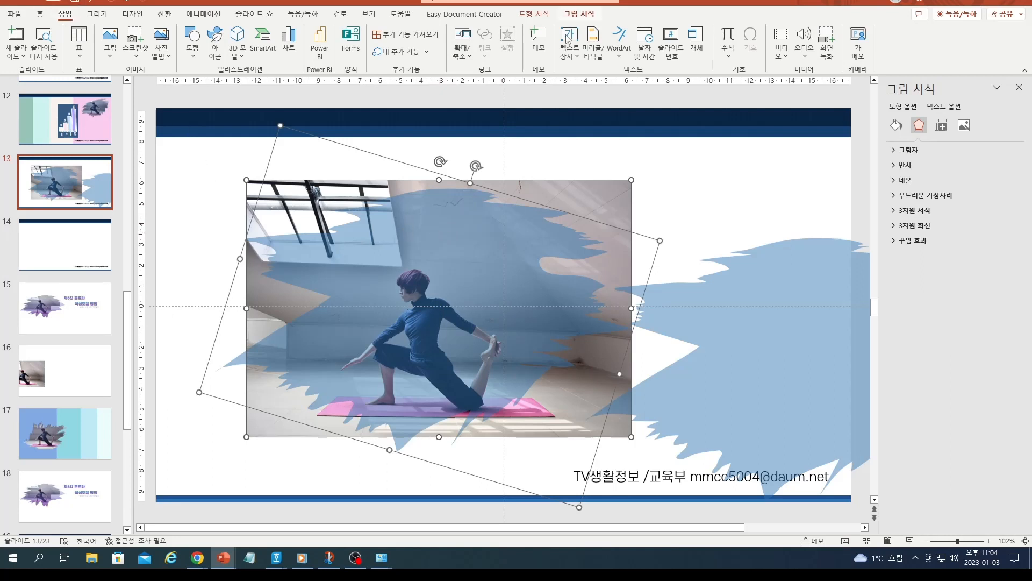
{"action": "left_click", "coordinate": [543, 17]}
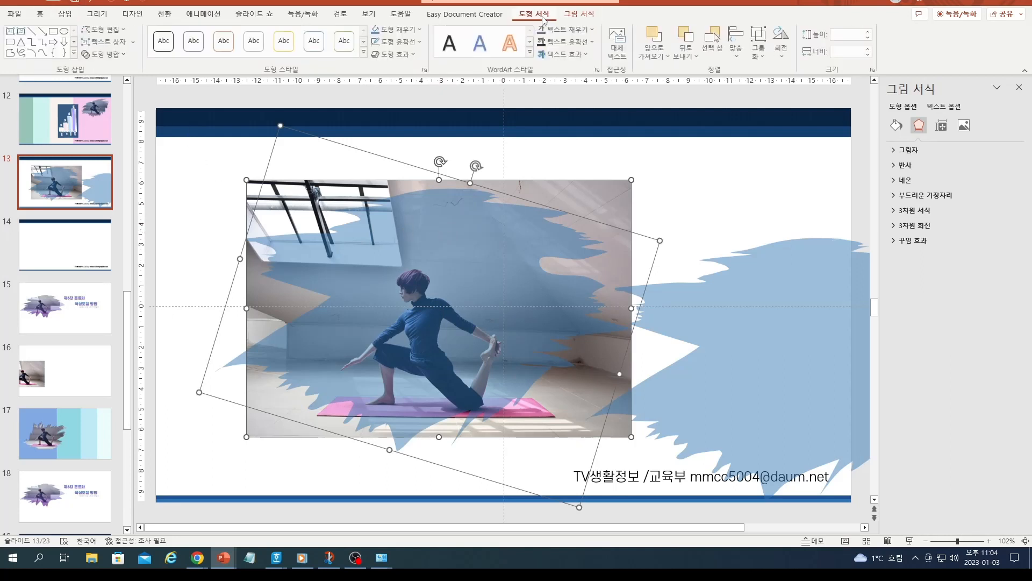
{"action": "left_click", "coordinate": [124, 55]}
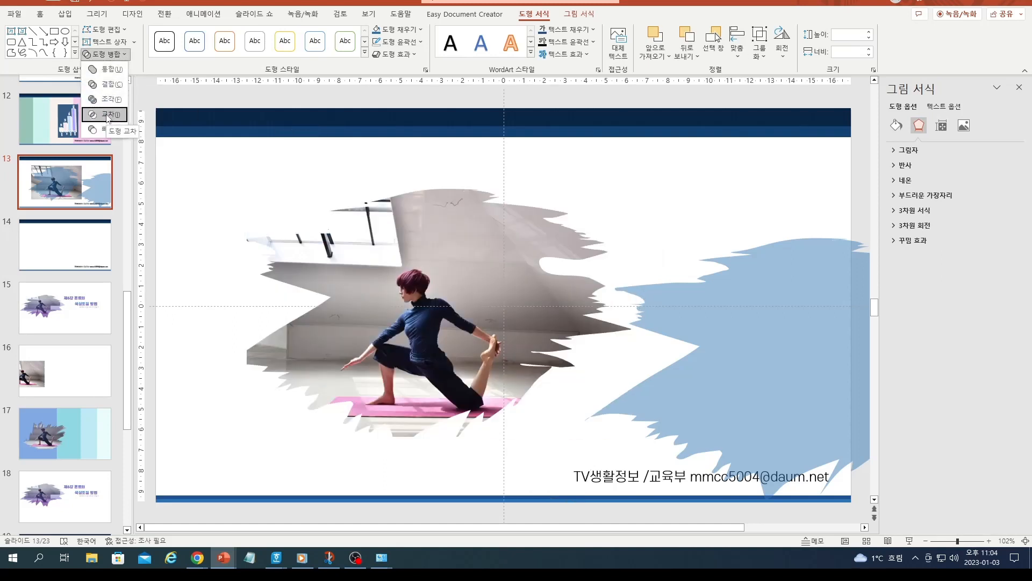
{"action": "left_click", "coordinate": [108, 115]}
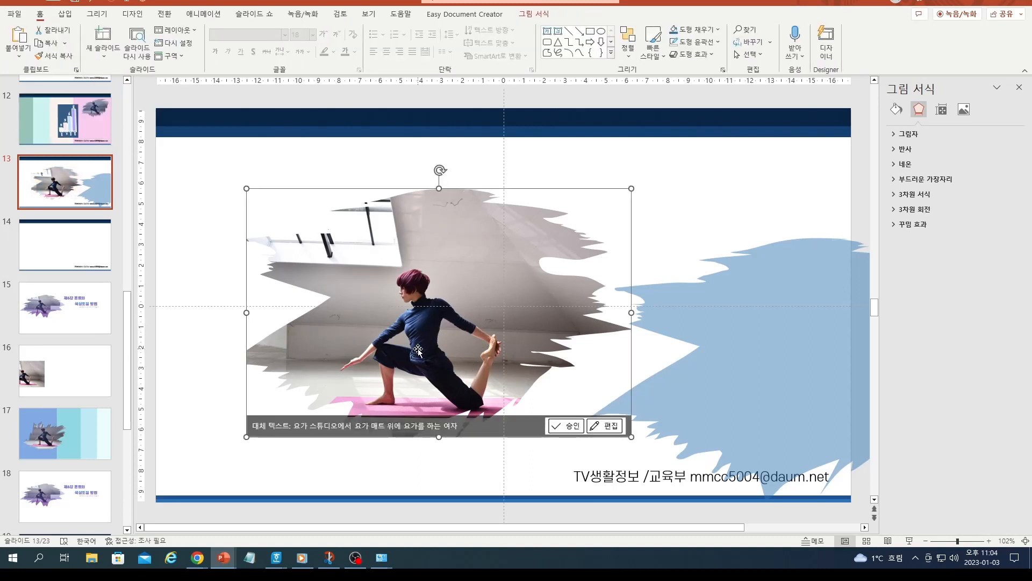
Step: Move the spare blue shape over the cropped photo so their outlines match, and switch its fill to a gradient
{"action": "left_click", "coordinate": [801, 298]}
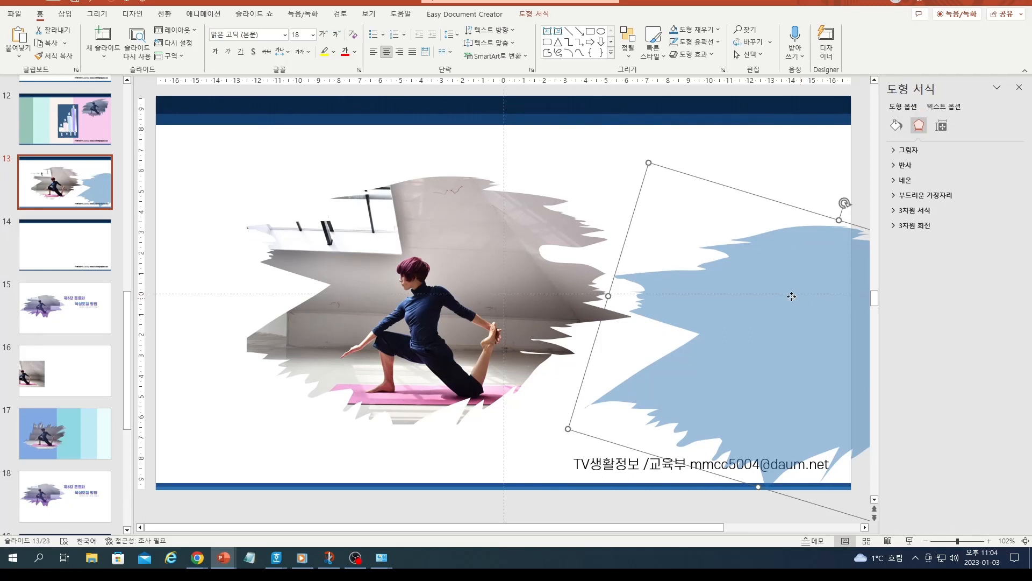
{"action": "mouse_move", "coordinate": [791, 296]}
{"action": "left_mouse_down"}
{"action": "mouse_move", "coordinate": [419, 259]}
{"action": "mouse_move", "coordinate": [436, 262]}
{"action": "mouse_move", "coordinate": [427, 255]}
{"action": "left_mouse_up"}
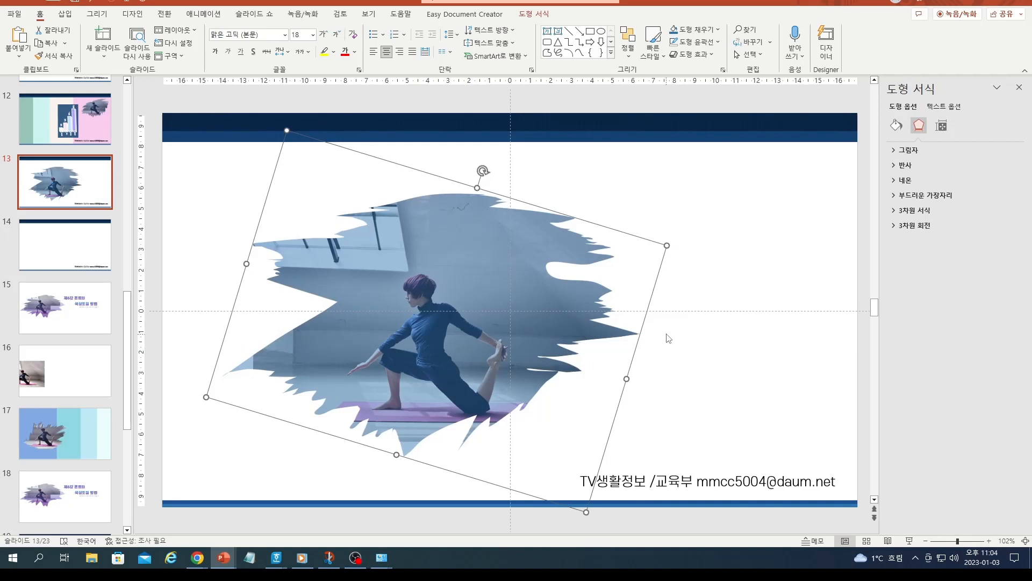
{"action": "left_click", "coordinate": [538, 16]}
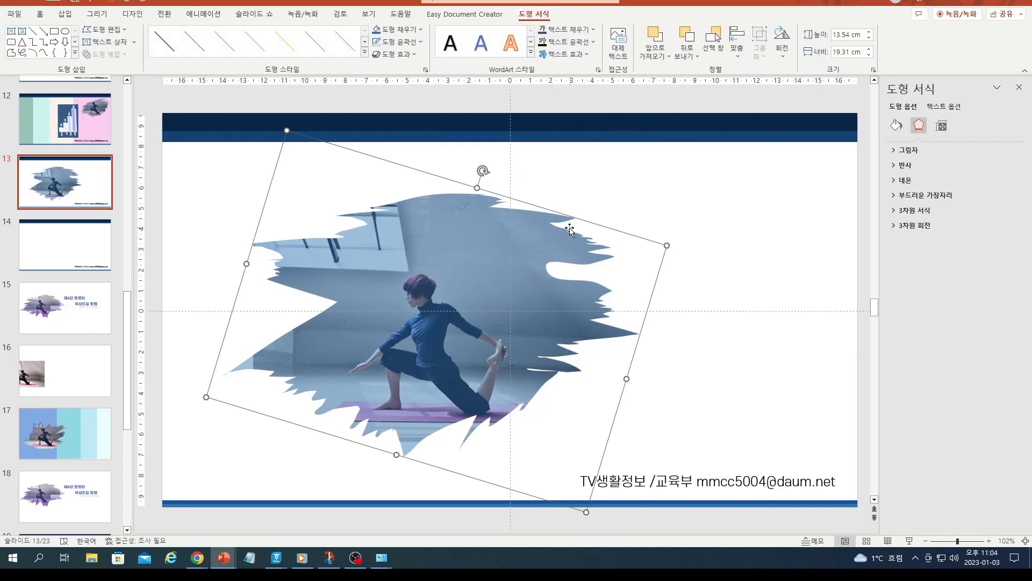
{"action": "left_click", "coordinate": [65, 15]}
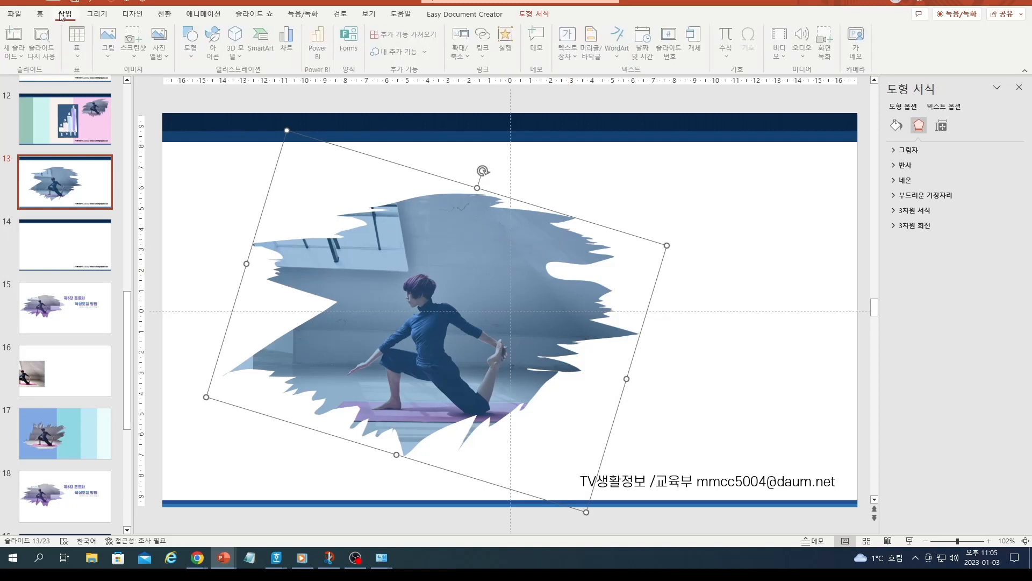
{"action": "right_click", "coordinate": [478, 250]}
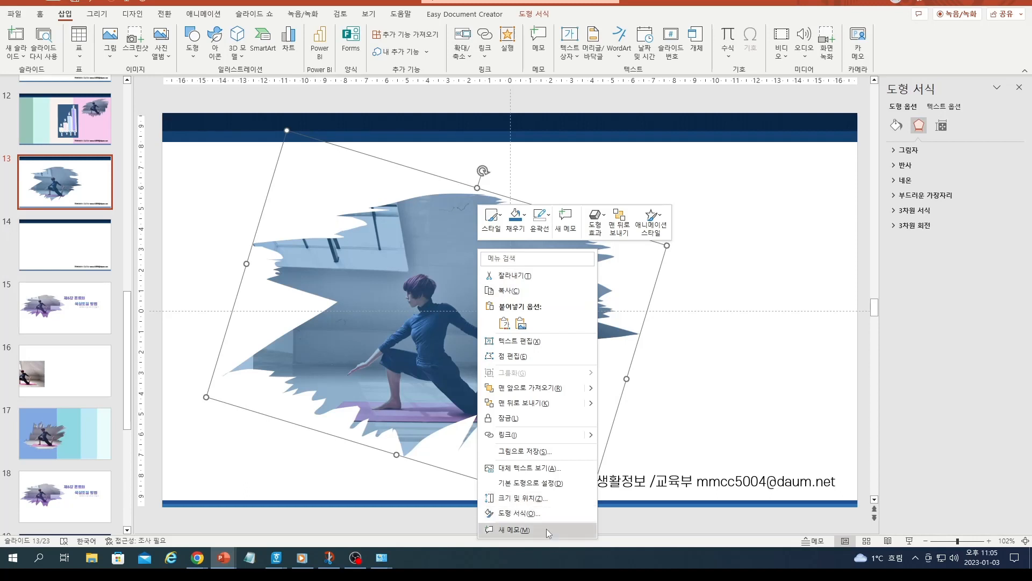
{"action": "left_click", "coordinate": [540, 514]}
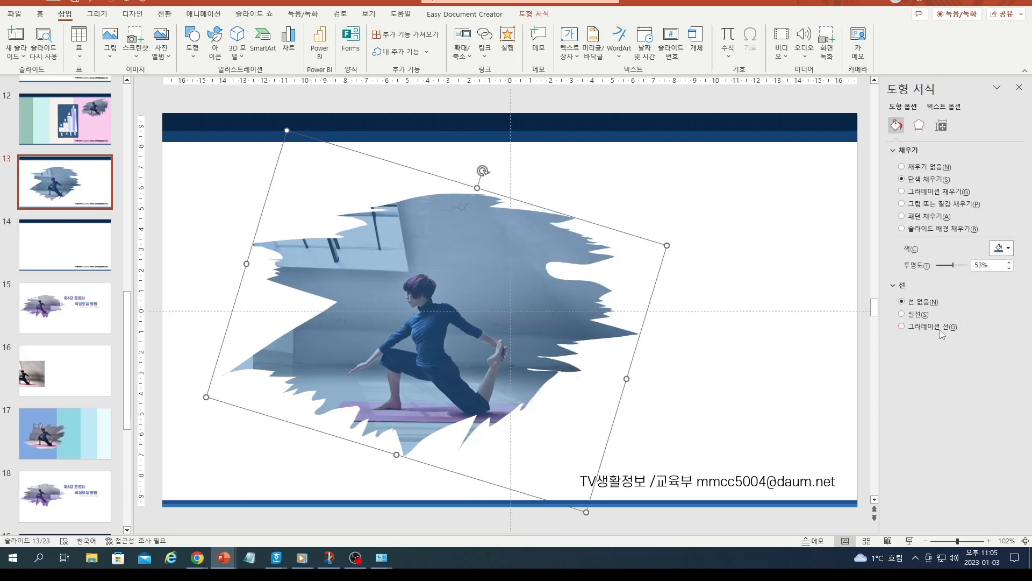
{"action": "left_click", "coordinate": [910, 194]}
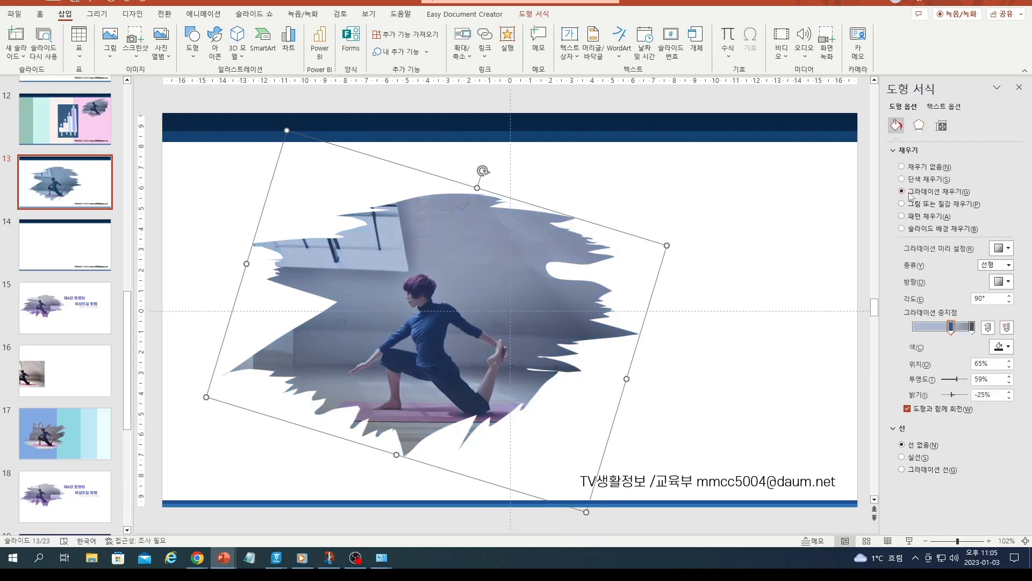
Step: Reduce the overlay's gradient to two stops at 0% and 100%, and color the 0% stop with the theme blue
{"action": "left_click_drag", "start_coordinate": [952, 328], "coordinate": [914, 335]}
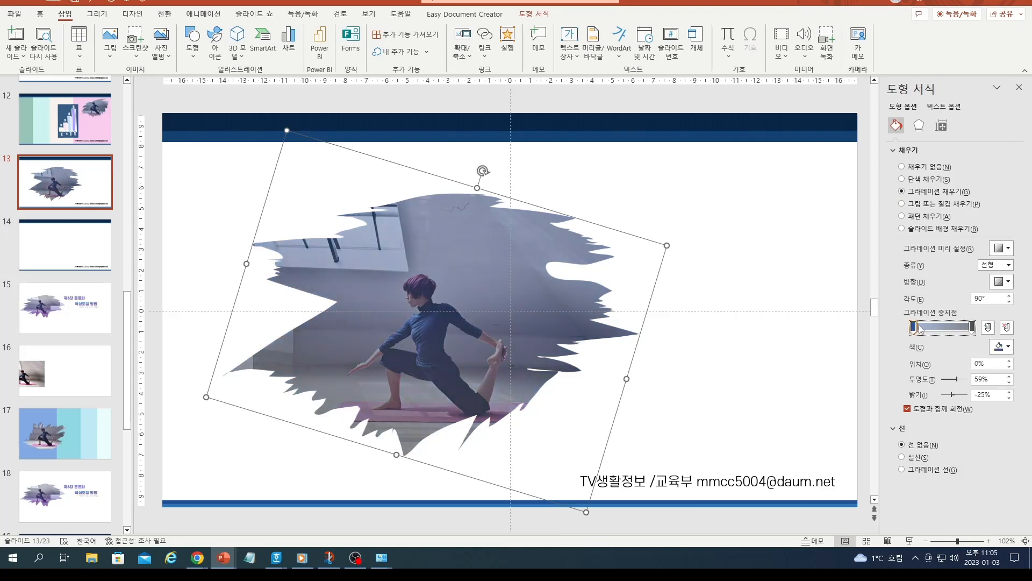
{"action": "left_click", "coordinate": [957, 327]}
{"action": "left_click", "coordinate": [915, 328]}
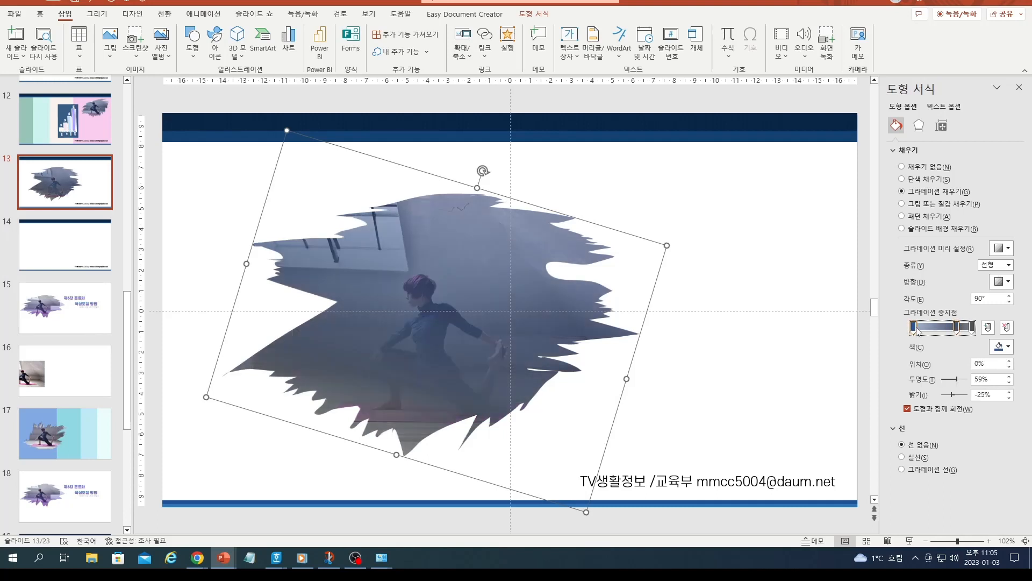
{"action": "left_click", "coordinate": [1001, 346]}
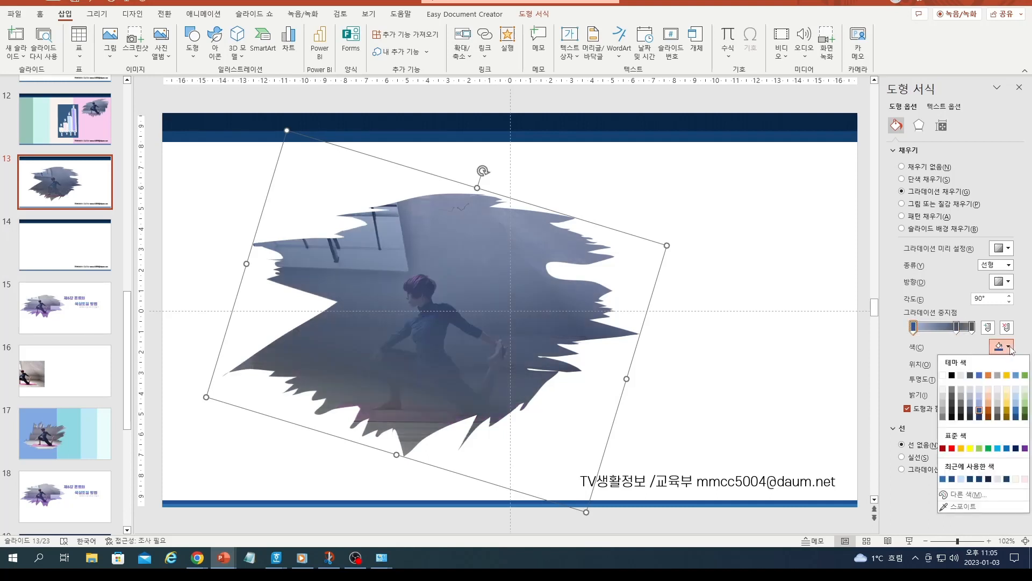
{"action": "left_click", "coordinate": [979, 374]}
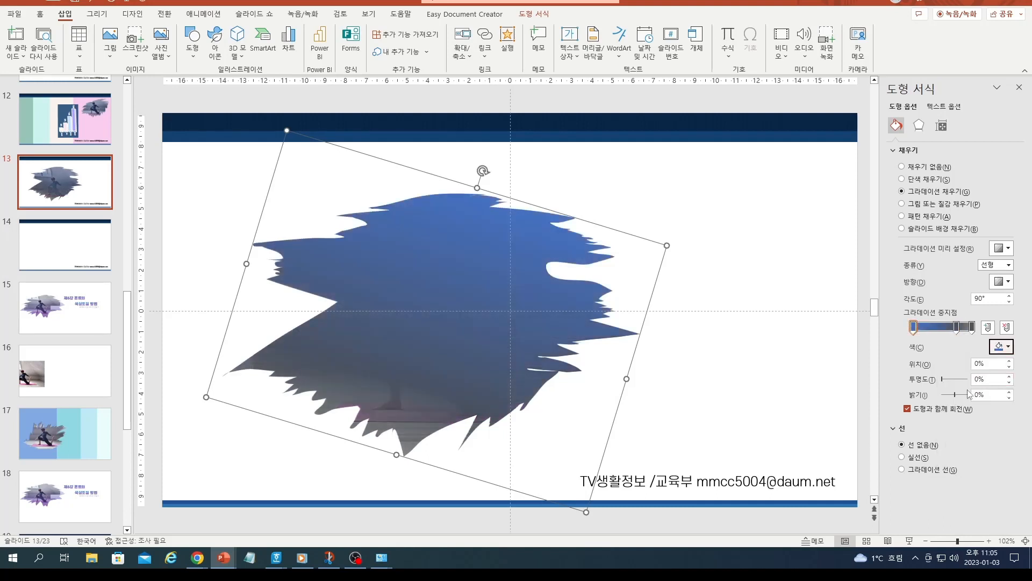
{"action": "left_click", "coordinate": [973, 329]}
{"action": "left_click_drag", "start_coordinate": [956, 328], "coordinate": [946, 353]}
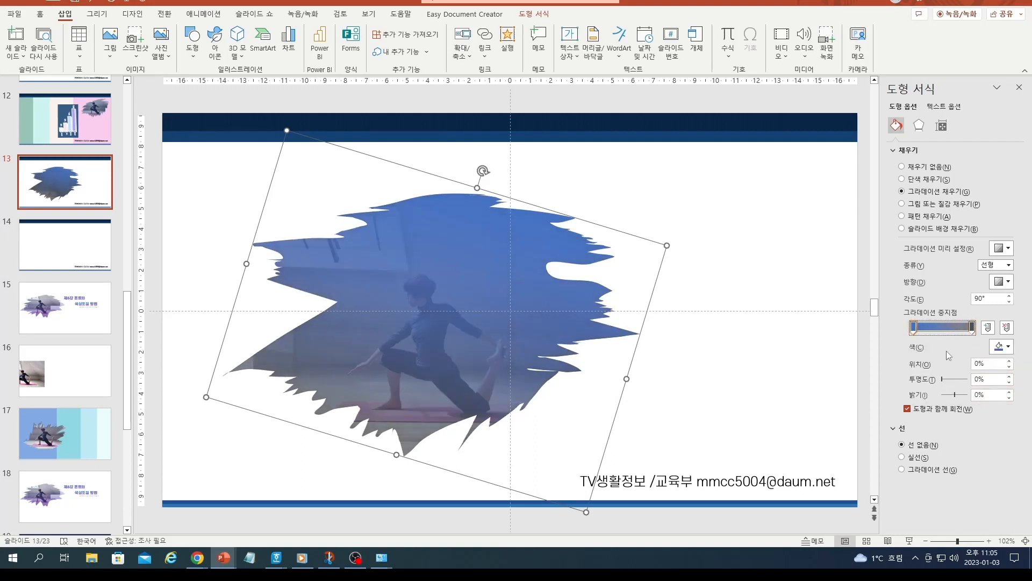
Step: Color the 100% gradient stop with the theme gray darkened by 25% and set that stop's transparency to 93%
{"action": "left_click", "coordinate": [1001, 346]}
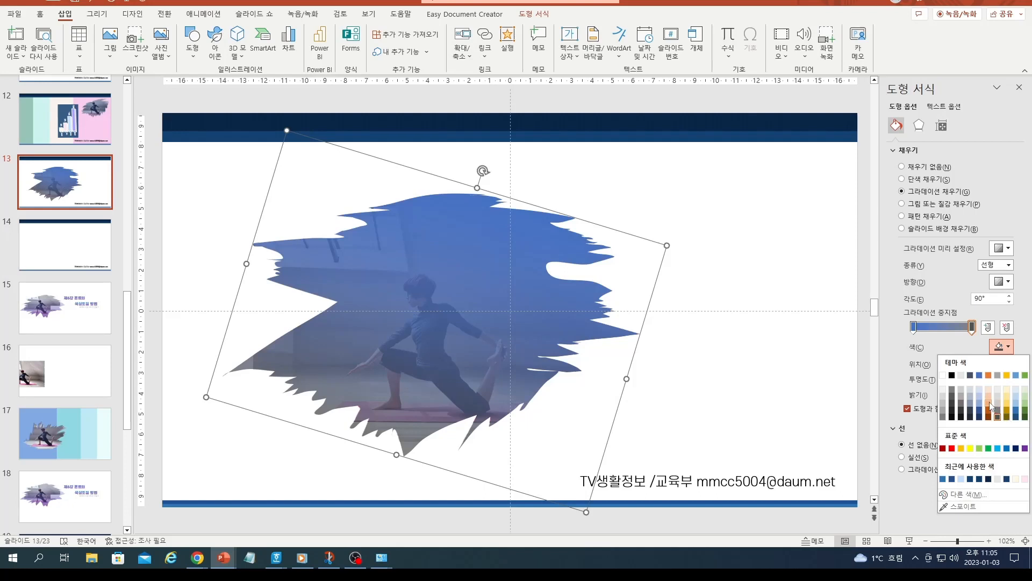
{"action": "left_click", "coordinate": [990, 403]}
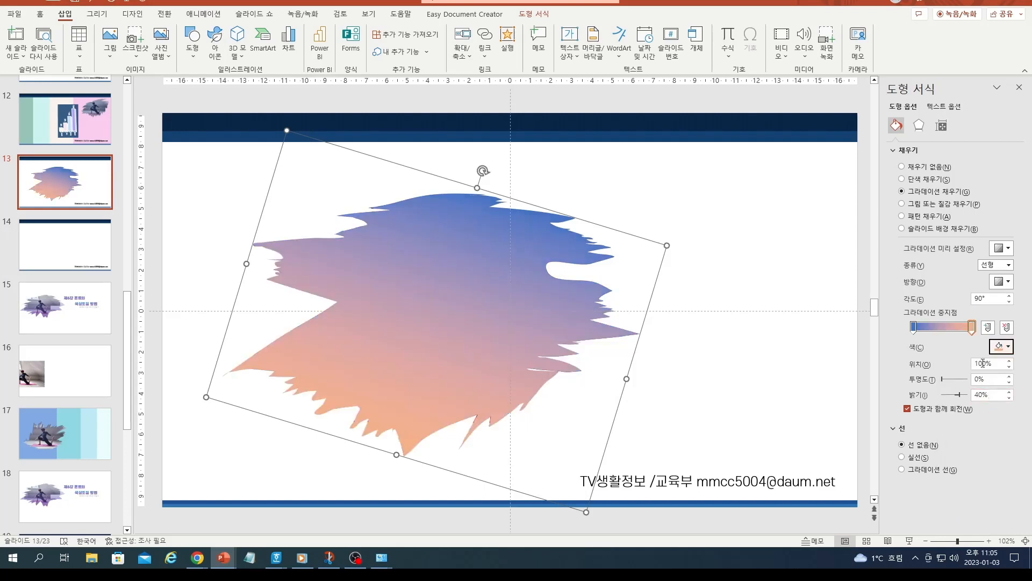
{"action": "left_click", "coordinate": [1001, 347]}
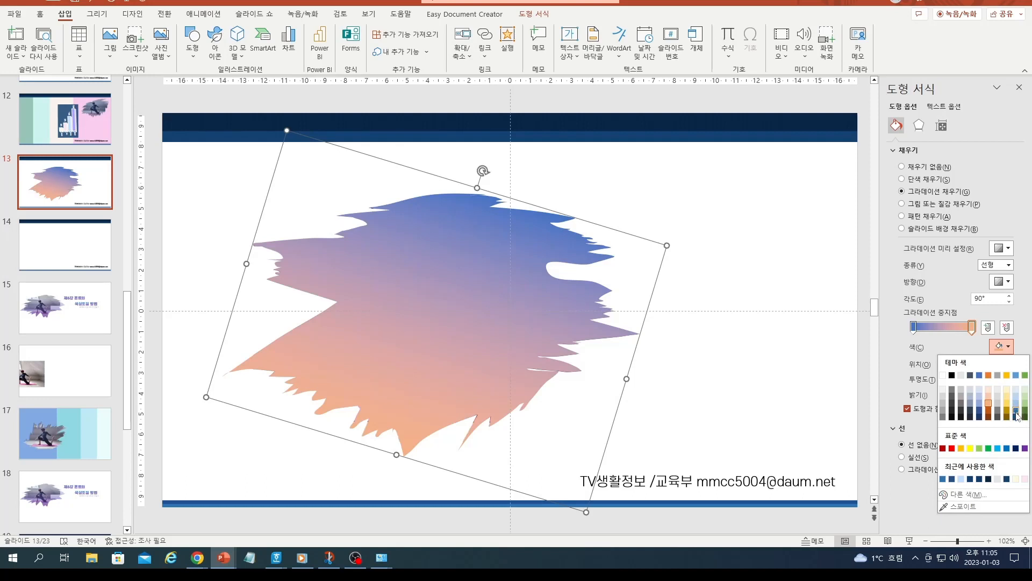
{"action": "left_click", "coordinate": [998, 411]}
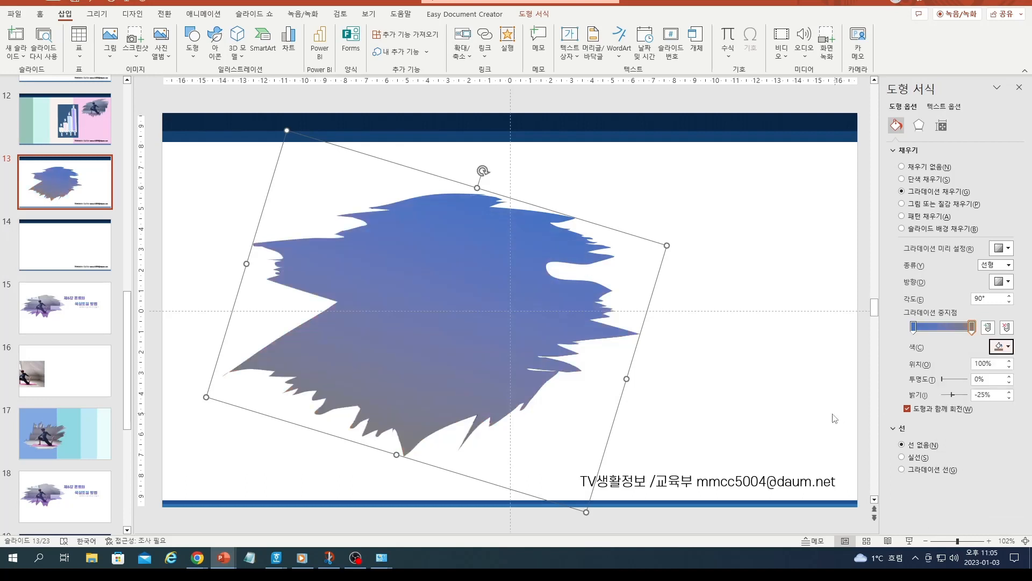
{"action": "left_click_drag", "start_coordinate": [940, 378], "coordinate": [966, 382]}
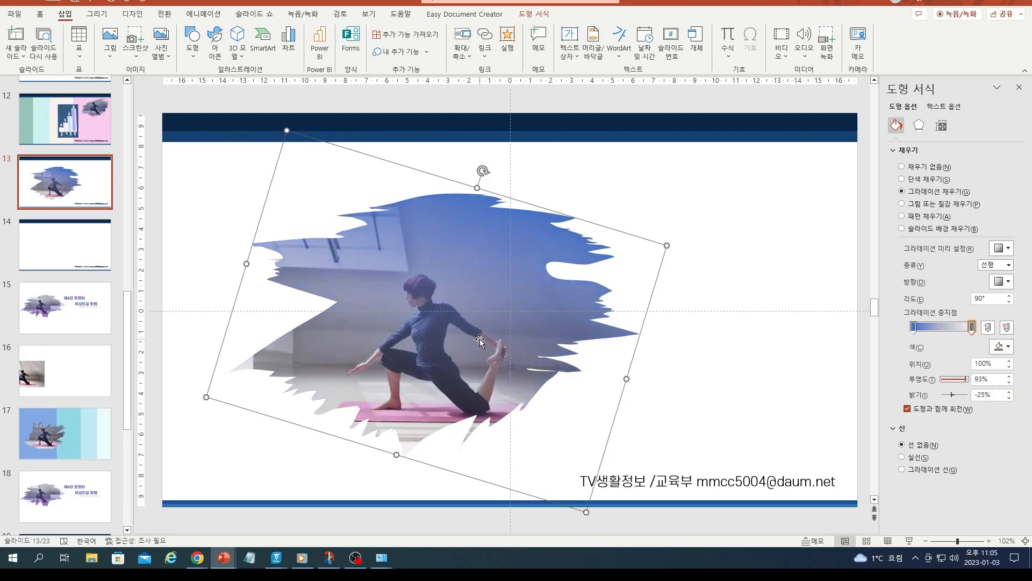
Step: Enlarge the gradient overlay slightly so that it fully covers the photo's brush-stroke outline
{"action": "left_click", "coordinate": [672, 348]}
{"action": "left_click", "coordinate": [472, 204]}
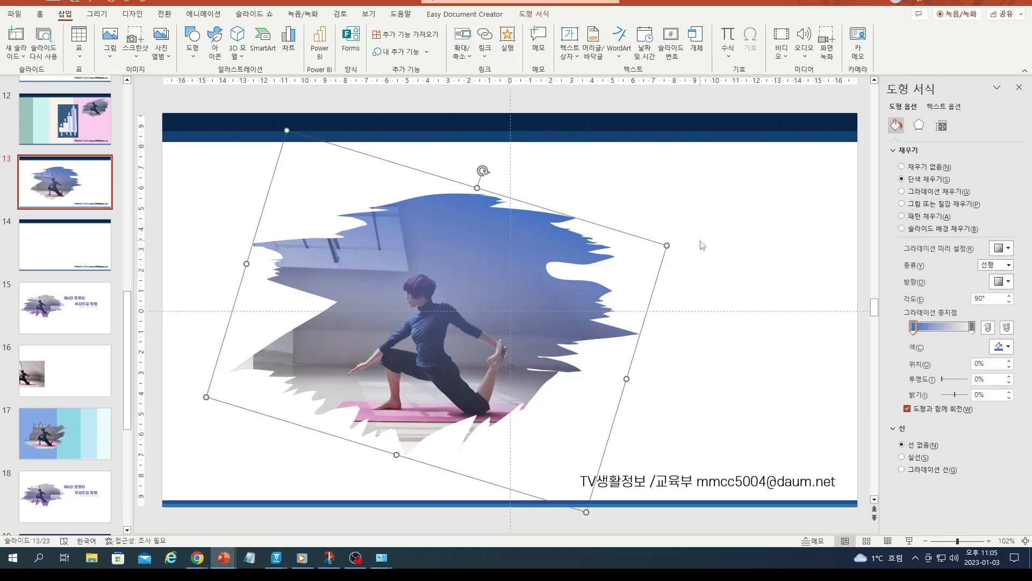
{"action": "left_click", "coordinate": [666, 248]}
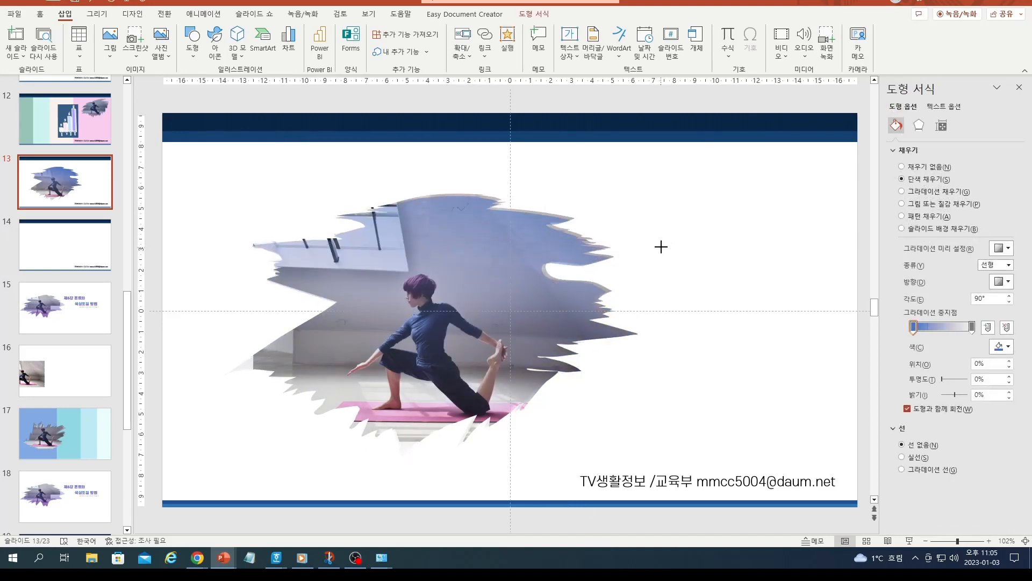
{"action": "left_click", "coordinate": [530, 284]}
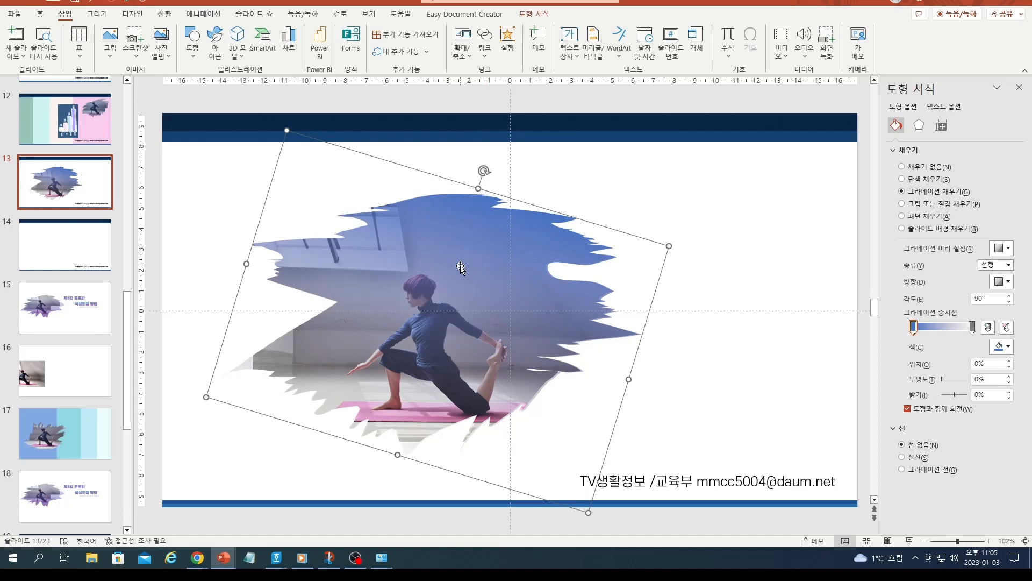
Step: Move the gradient overlay aside, then shift the cropped yoga photo to the slide's left edge and shrink it proportionally toward the lower-left corner
{"action": "left_click_drag", "start_coordinate": [314, 221], "coordinate": [435, 230]}
{"action": "left_click", "coordinate": [434, 230]}
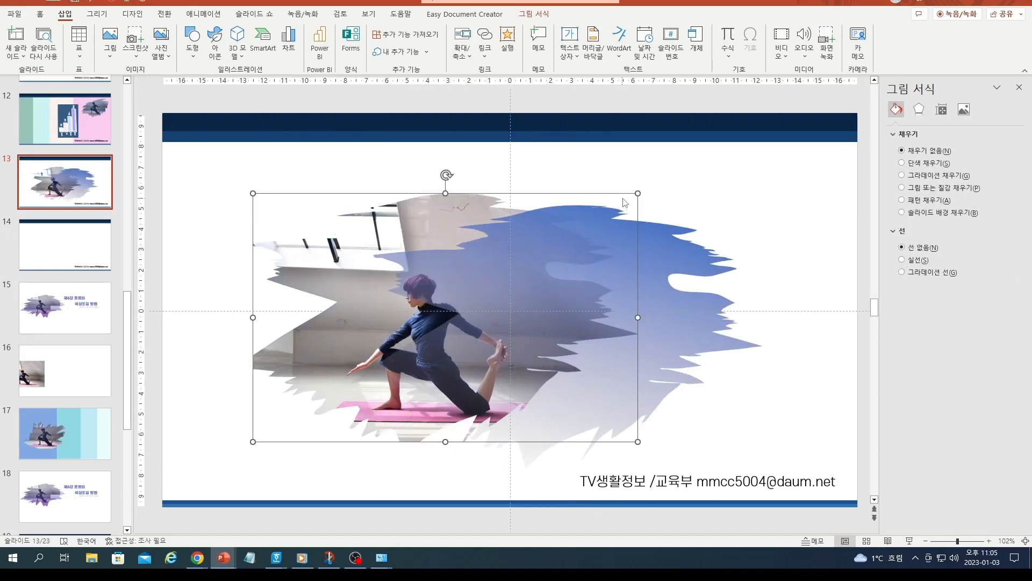
{"action": "left_click_drag", "start_coordinate": [639, 265], "coordinate": [551, 280]}
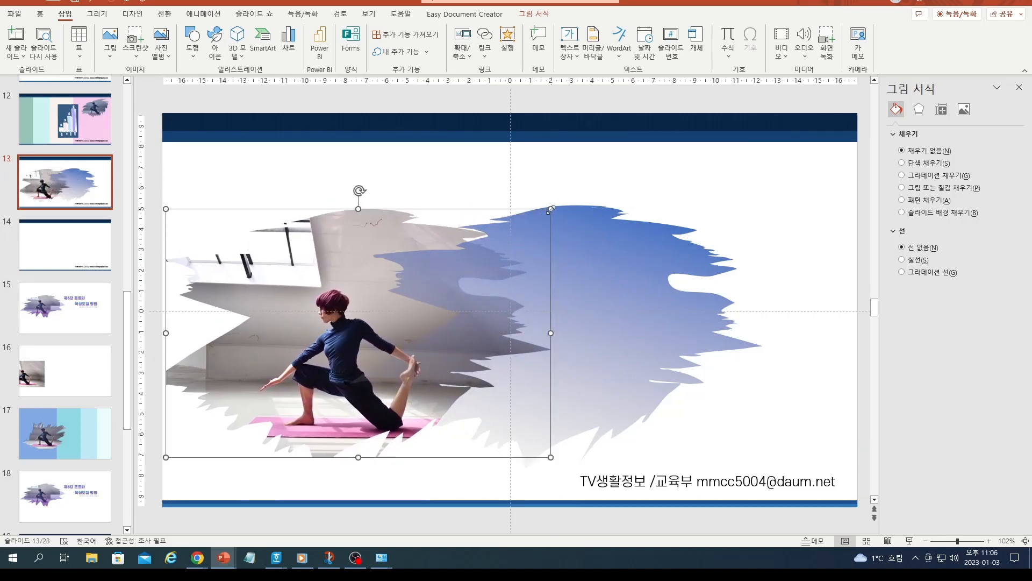
{"action": "left_click_drag", "start_coordinate": [551, 209], "coordinate": [401, 297]}
Step: Shrink the gradient overlay to the reduced photo's size and place it over the photo so their outlines match
{"action": "left_click", "coordinate": [463, 317]}
{"action": "mouse_move", "coordinate": [464, 318]}
{"action": "left_mouse_down"}
{"action": "mouse_move", "coordinate": [299, 345]}
{"action": "mouse_move", "coordinate": [457, 314]}
{"action": "left_mouse_up"}
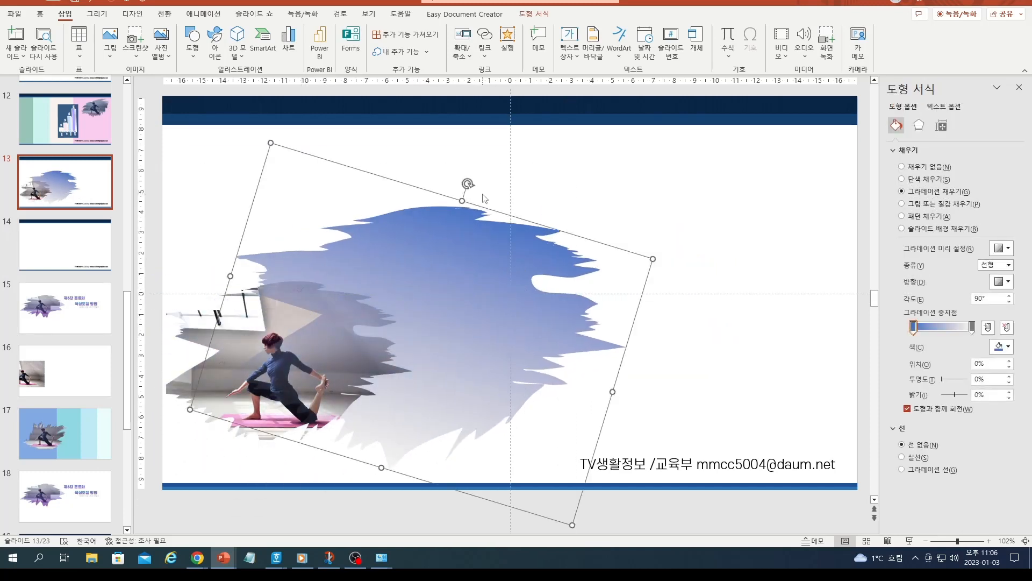
{"action": "left_click_drag", "start_coordinate": [653, 259], "coordinate": [481, 304]}
{"action": "mouse_move", "coordinate": [398, 329]}
{"action": "left_mouse_down"}
{"action": "mouse_move", "coordinate": [322, 334]}
{"action": "mouse_move", "coordinate": [344, 337]}
{"action": "left_mouse_up"}
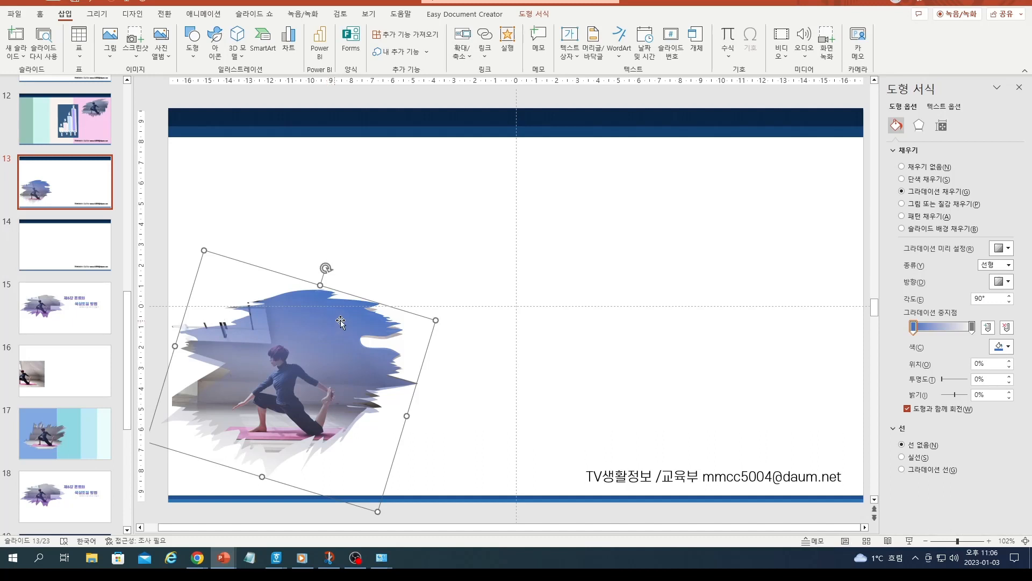
Step: Group the gradient overlay with the cropped yoga photo beneath it
{"action": "left_click", "coordinate": [375, 311]}
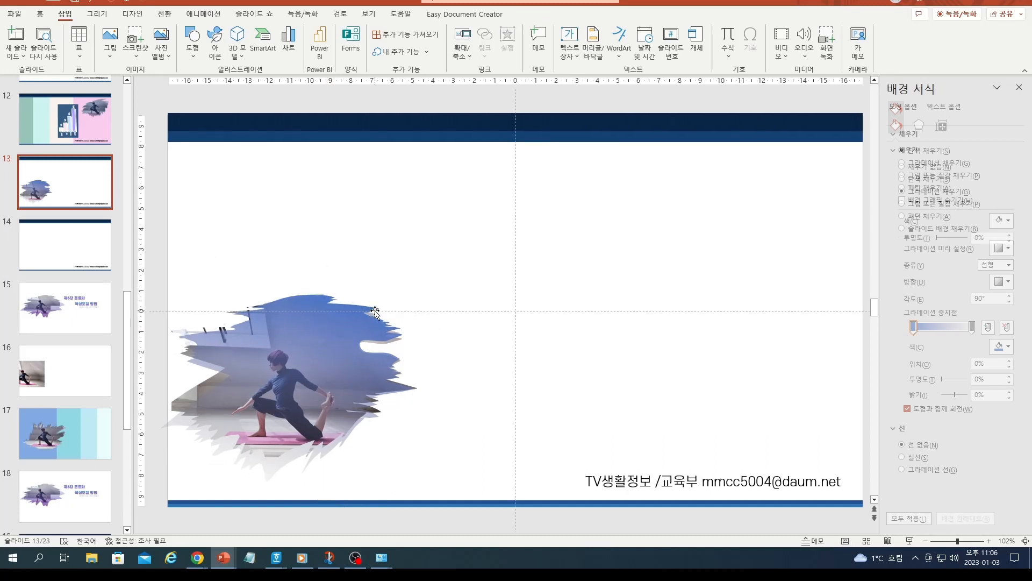
{"action": "left_click", "coordinate": [250, 311]}
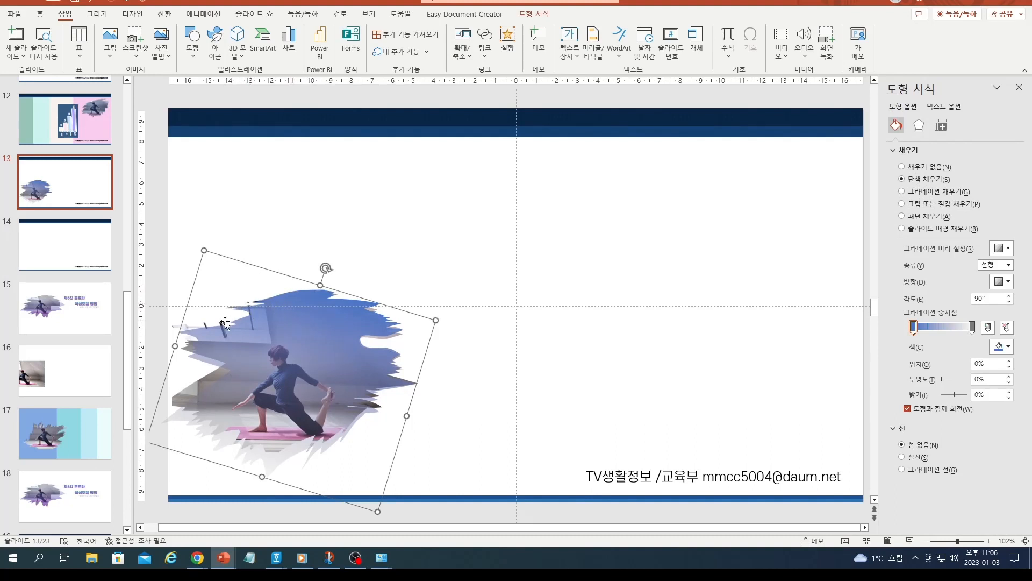
{"action": "left_click", "coordinate": [188, 392], "text": "shift"}
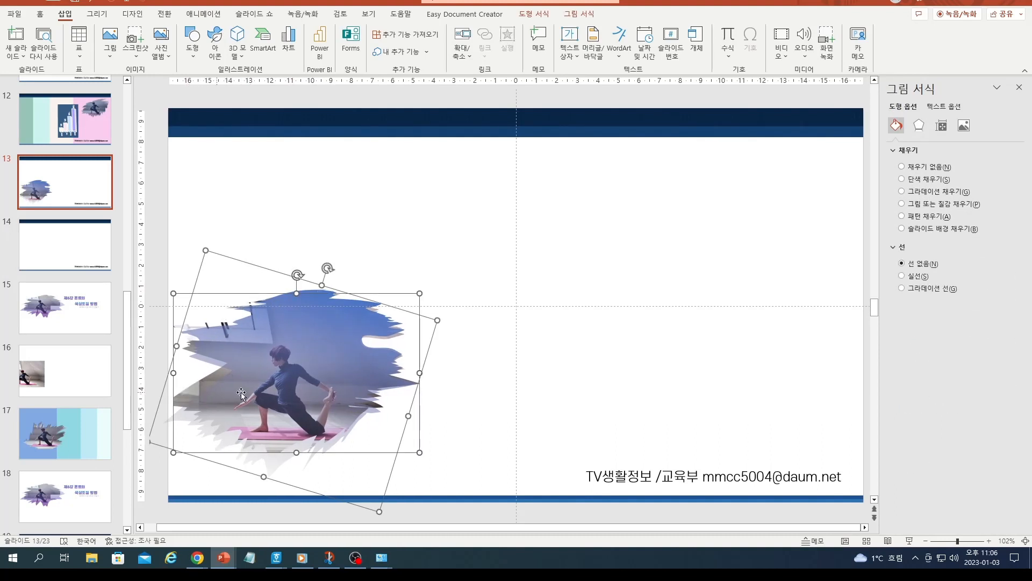
{"action": "right_click", "coordinate": [316, 370]}
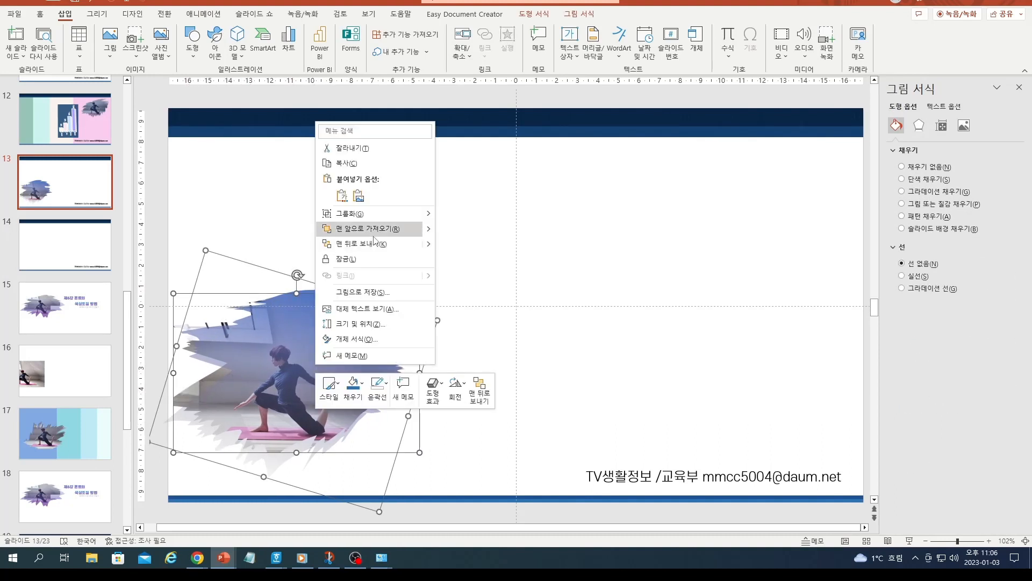
{"action": "mouse_move", "coordinate": [359, 215]}
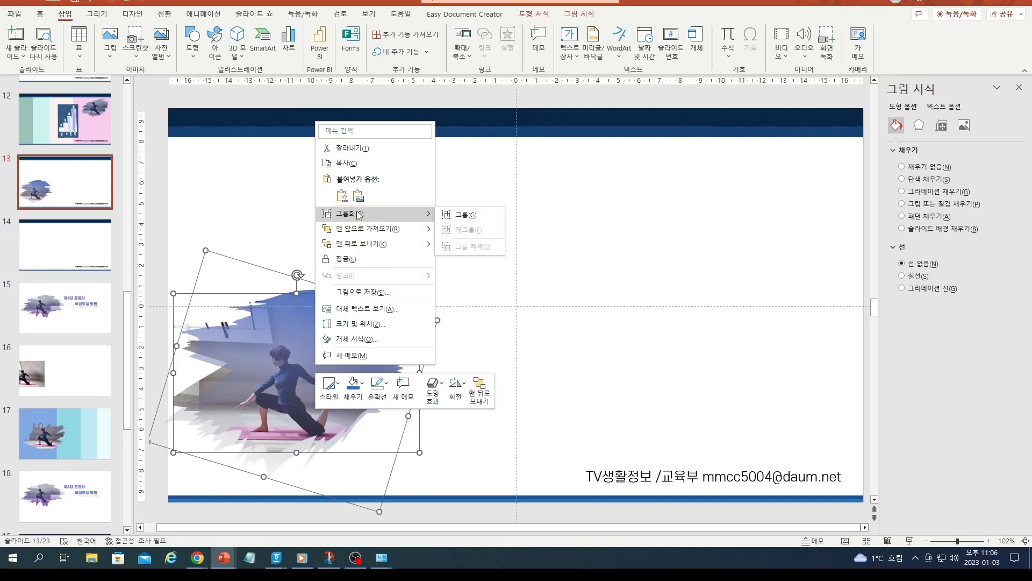
{"action": "left_click", "coordinate": [469, 221]}
{"action": "left_click", "coordinate": [549, 397]}
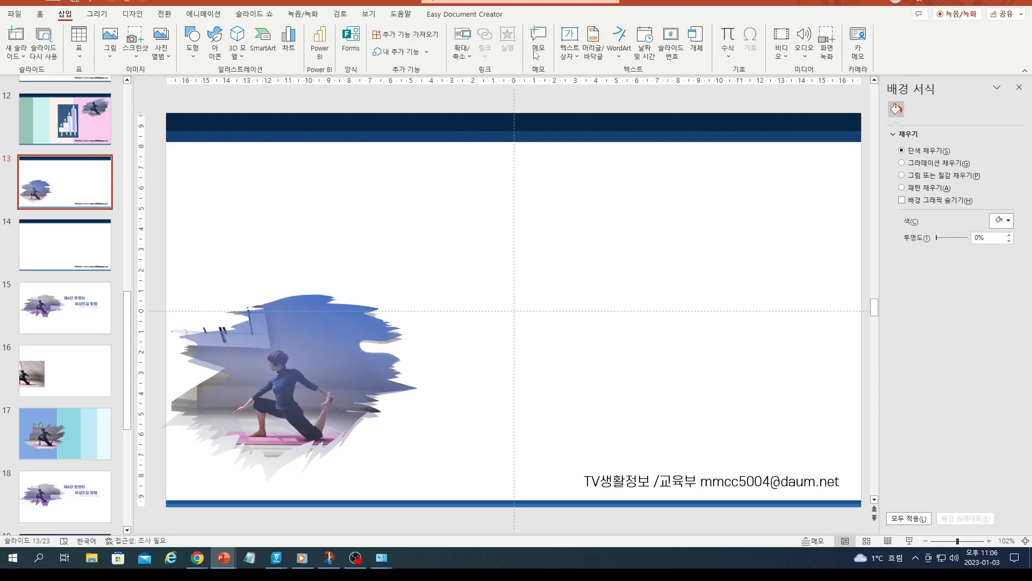
Step: Add a horizontal text box to the right of the photo with "체중조절을 위한" on the first line and "나의 운동 내용 공개" on the second
{"action": "left_click", "coordinate": [572, 54]}
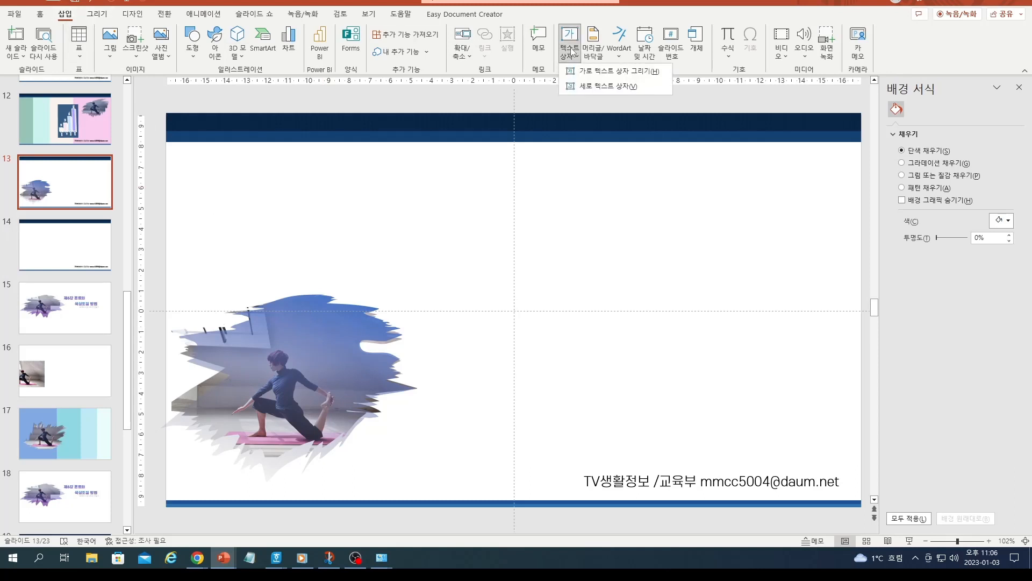
{"action": "left_click", "coordinate": [602, 72]}
{"action": "left_click_drag", "start_coordinate": [493, 222], "coordinate": [753, 362]}
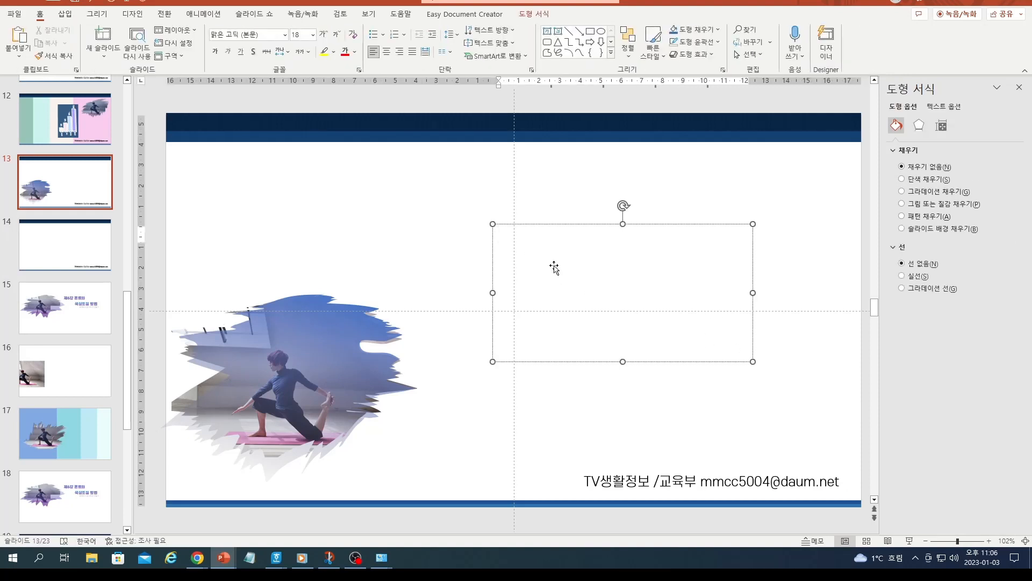
{"action": "type", "text": "체"}
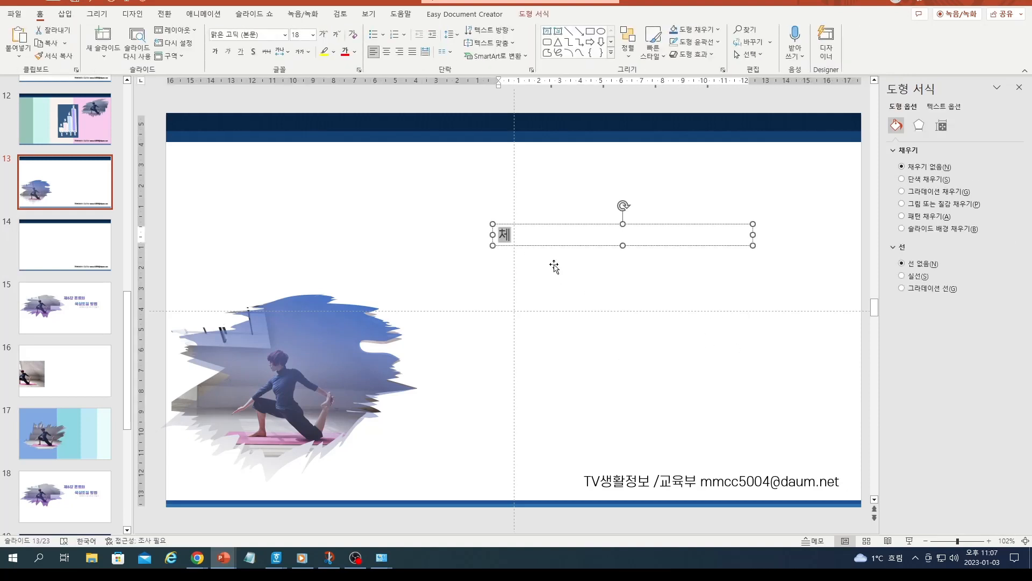
{"action": "type", "text": "주조절"}
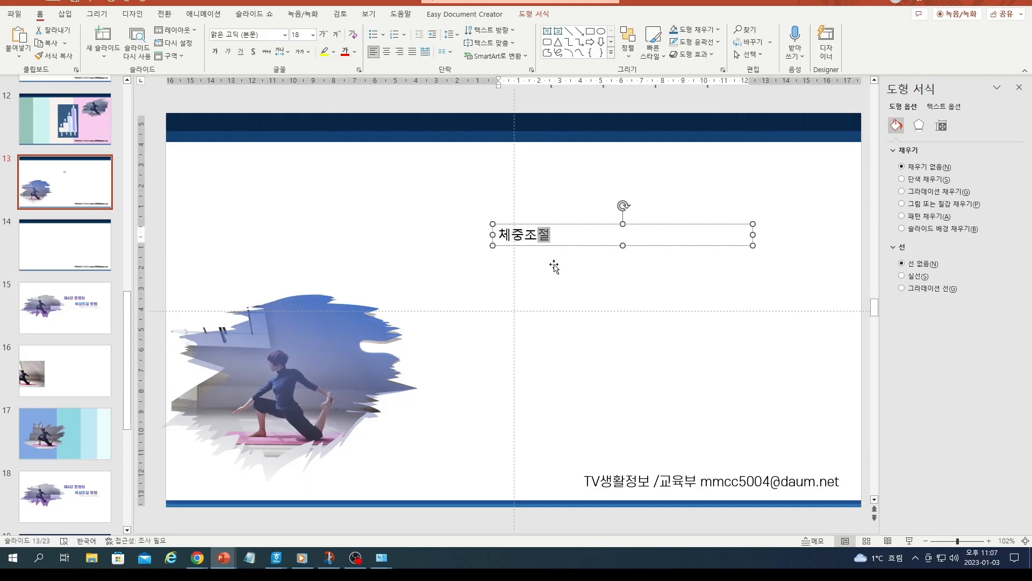
{"action": "type", "text": "을 웜한"}
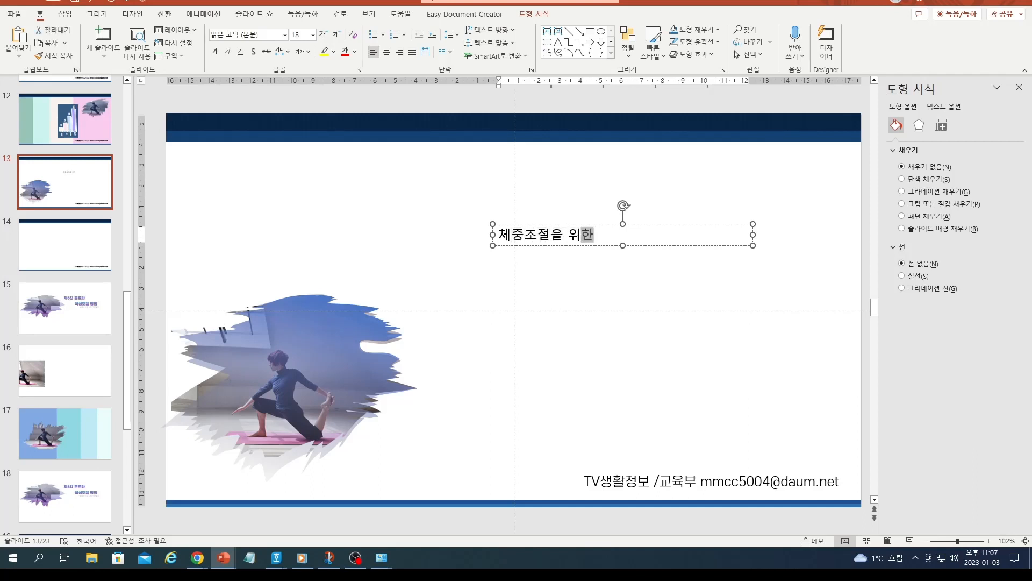
{"action": "key", "text": "Return"}
{"action": "type", "text": "나의"}
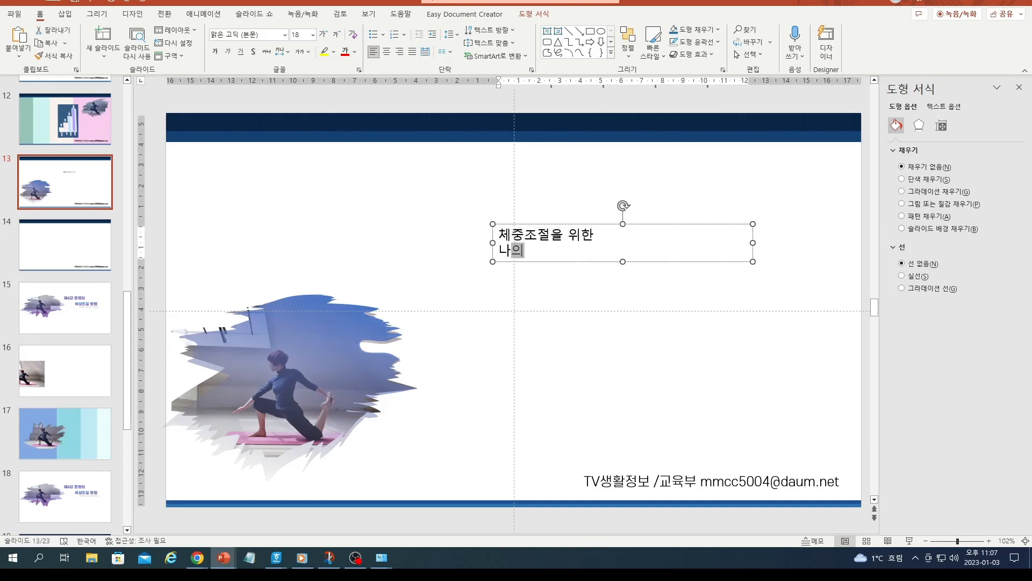
{"action": "type", "text": " 운동 내"}
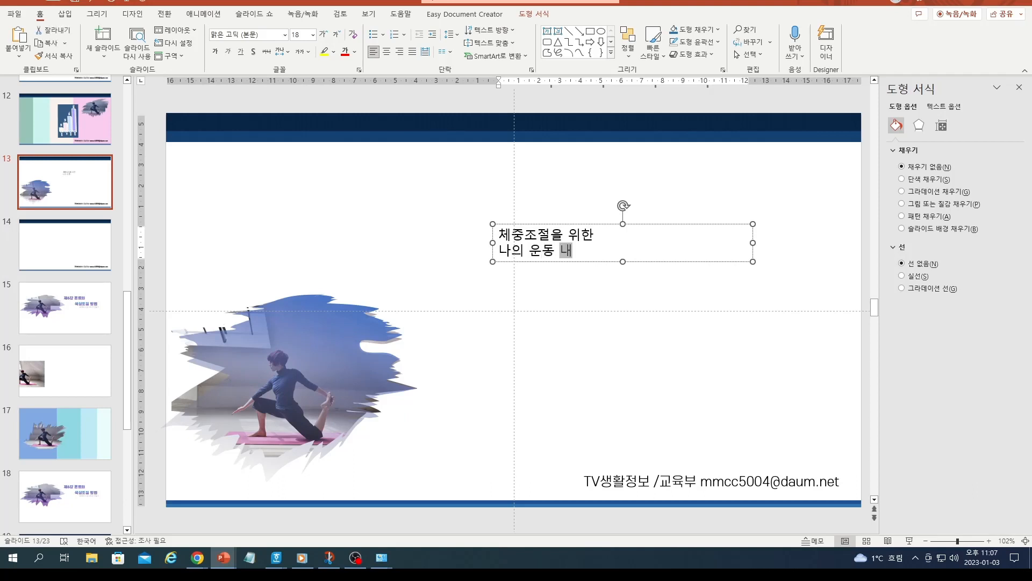
{"action": "type", "text": "용 공개"}
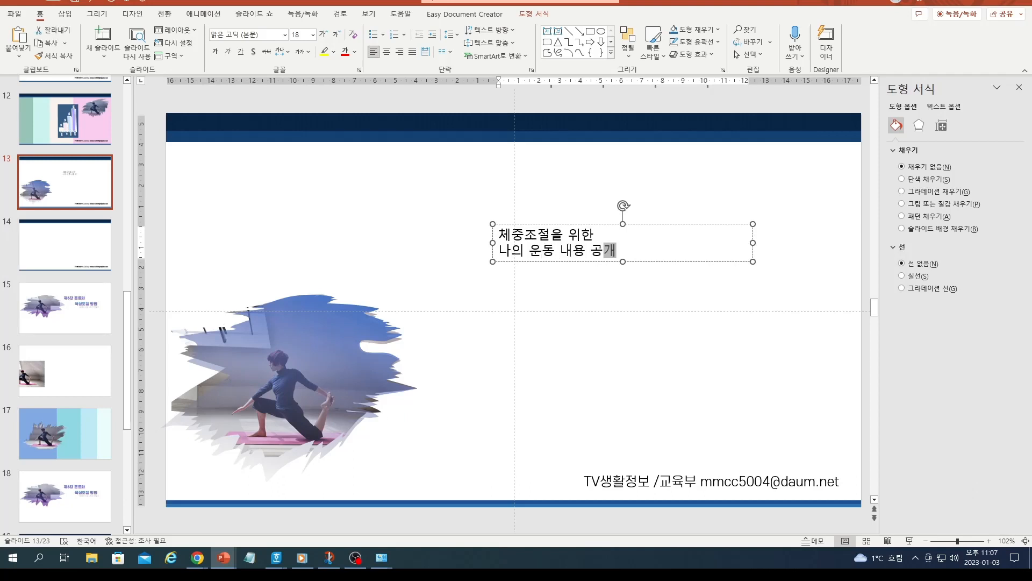
{"action": "left_click", "coordinate": [645, 297]}
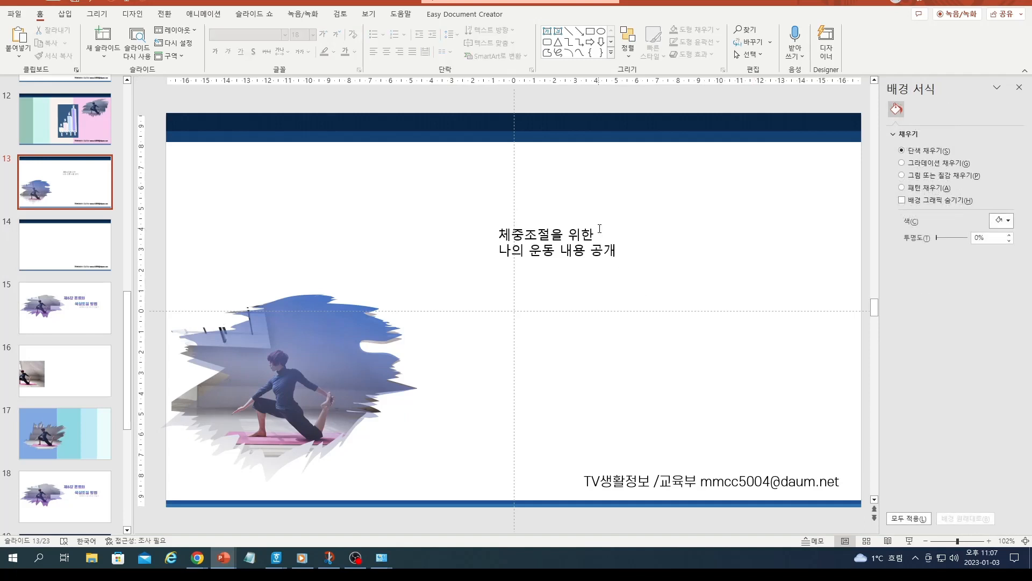
Step: Set the font of the line "체중조절을 위한" to 에스코어 드림 4 Regular
{"action": "left_click_drag", "start_coordinate": [599, 232], "coordinate": [491, 232]}
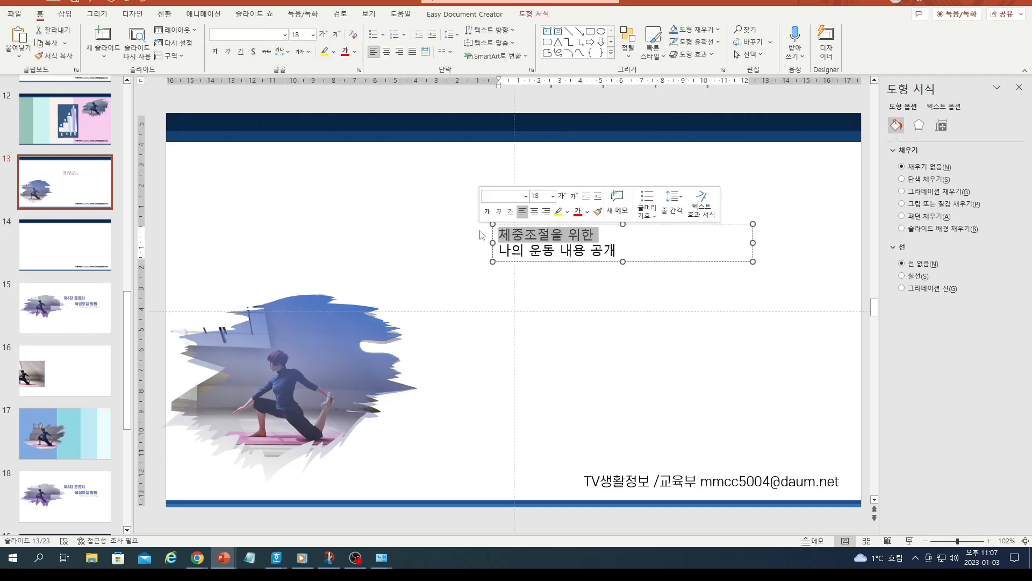
{"action": "left_click", "coordinate": [285, 35]}
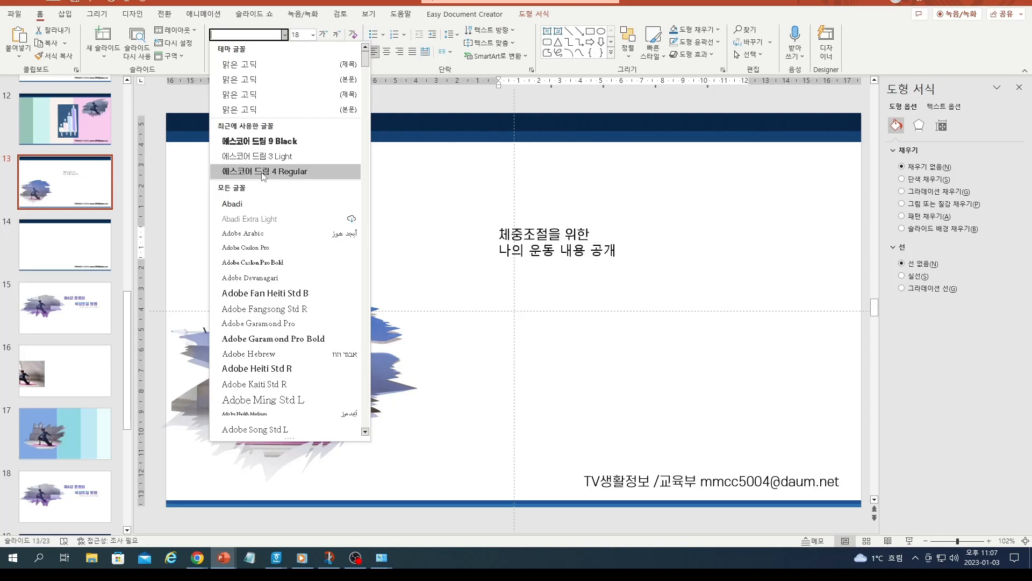
{"action": "left_click", "coordinate": [263, 176]}
{"action": "left_click", "coordinate": [610, 232]}
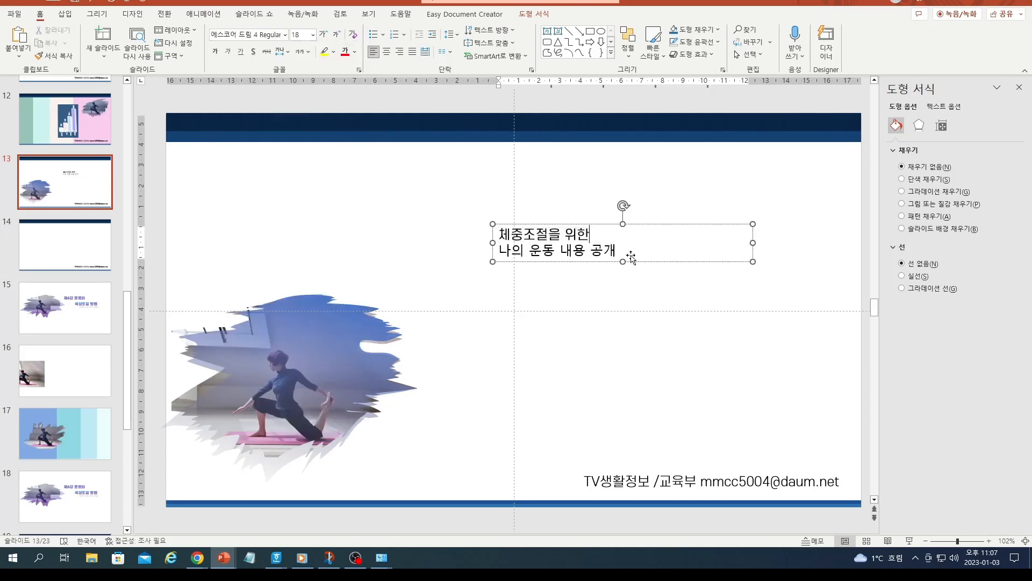
Step: Set the font of the line "나의 운동 내용 공개" to 에스코어 드림 9 Black
{"action": "left_click", "coordinate": [626, 260]}
{"action": "left_click", "coordinate": [618, 250]}
{"action": "left_click_drag", "start_coordinate": [502, 250], "coordinate": [620, 251]}
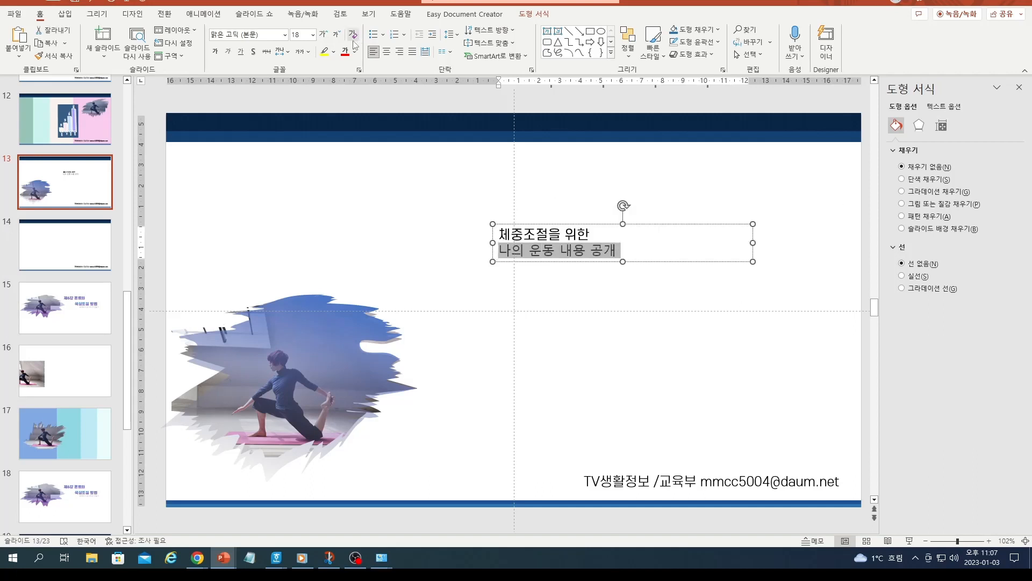
{"action": "left_click", "coordinate": [282, 35]}
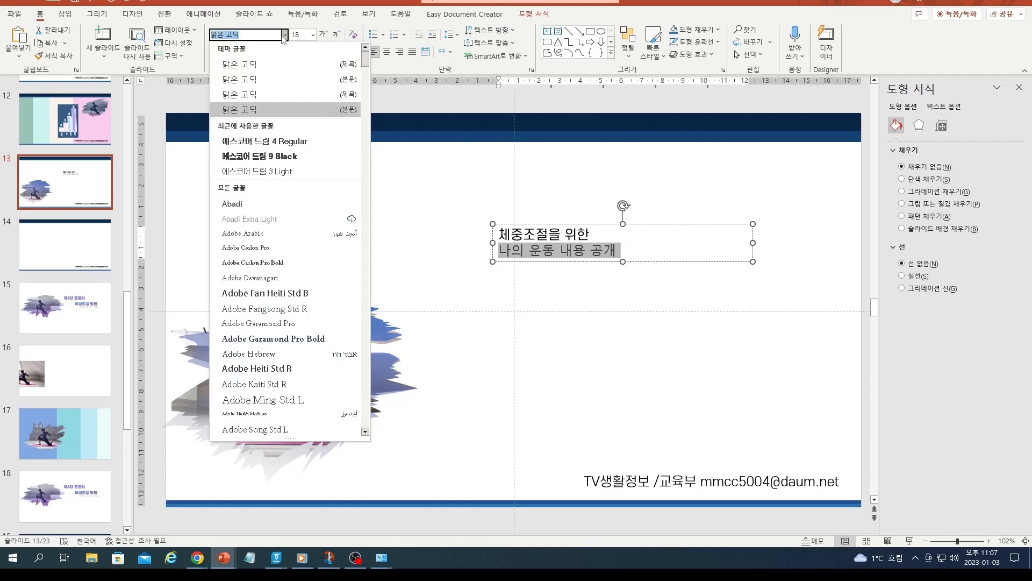
{"action": "left_click", "coordinate": [287, 157]}
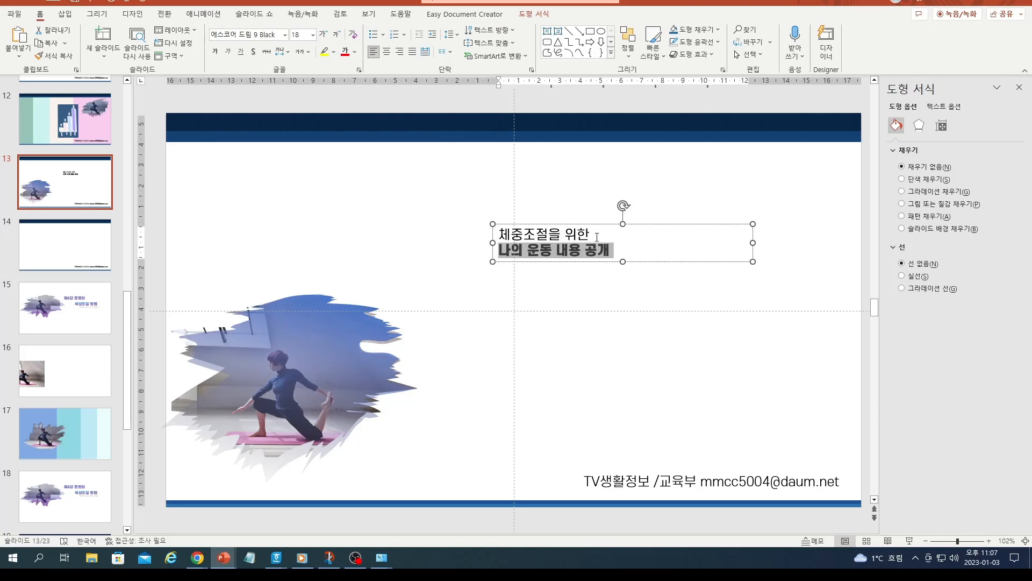
Step: Enlarge "나의 운동 내용 공개" to 60 pt and widen the text box on both sides so it fits on one line
{"action": "left_click", "coordinate": [324, 34]}
{"action": "left_click", "coordinate": [329, 33]}
{"action": "left_click", "coordinate": [329, 33]}
{"action": "left_click", "coordinate": [329, 34]}
{"action": "left_click", "coordinate": [329, 34]}
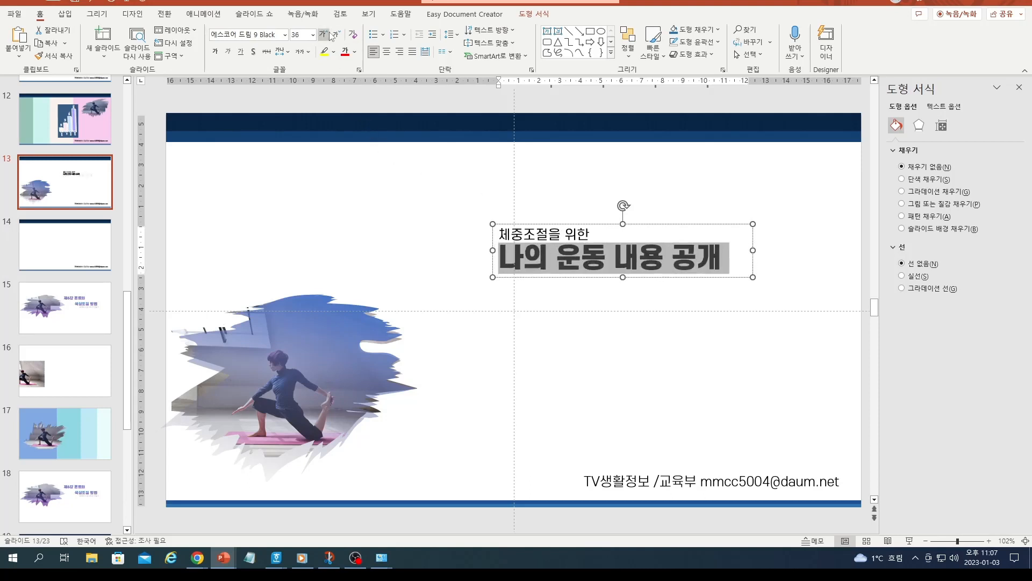
{"action": "left_click", "coordinate": [329, 33]}
{"action": "left_click", "coordinate": [329, 33]}
{"action": "left_click", "coordinate": [329, 33]}
{"action": "left_click", "coordinate": [329, 34]}
{"action": "left_click", "coordinate": [329, 33]}
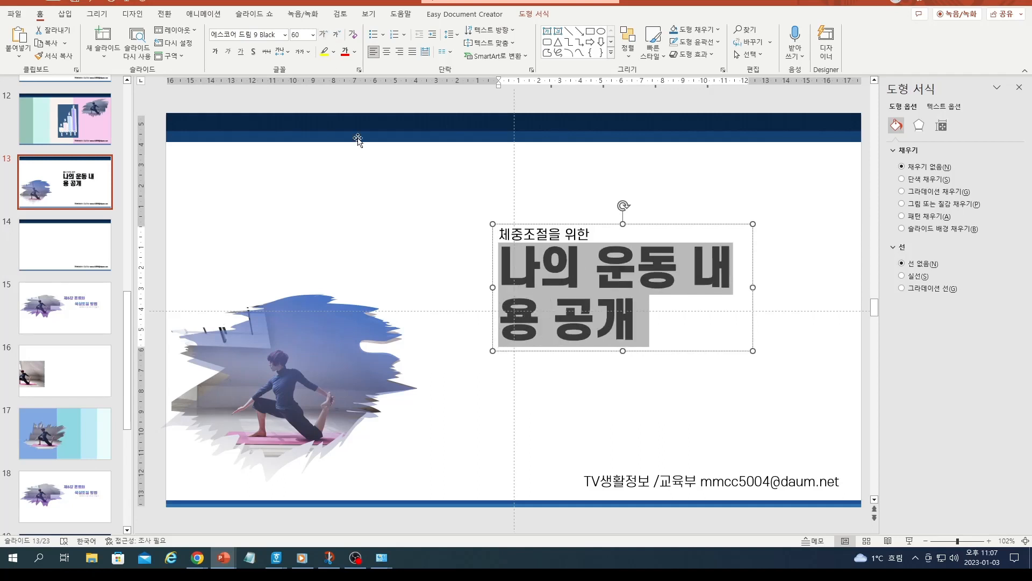
{"action": "left_click_drag", "start_coordinate": [492, 287], "coordinate": [417, 287]}
{"action": "left_click_drag", "start_coordinate": [752, 350], "coordinate": [844, 349]}
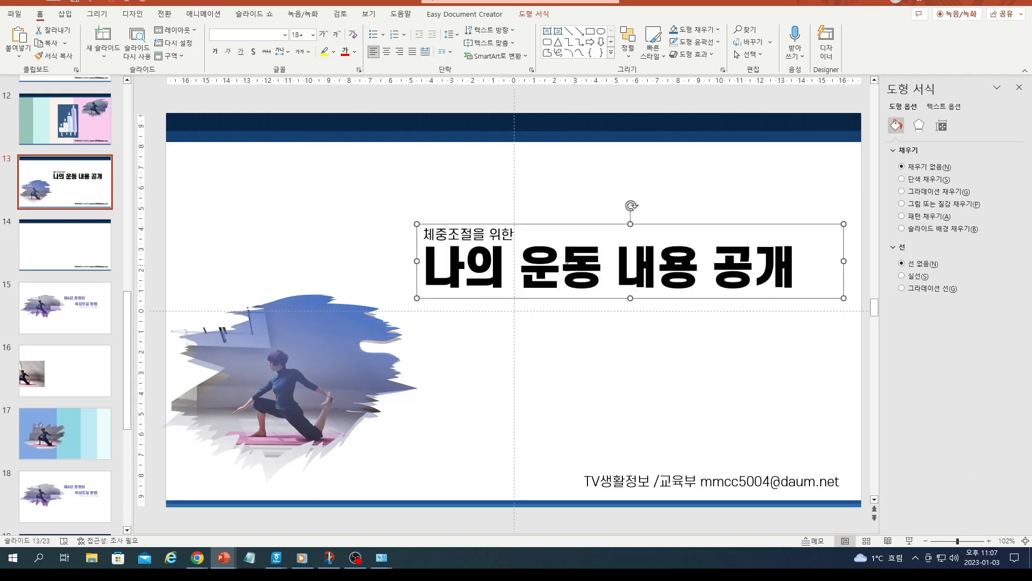
Step: Enlarge the line "체중조절을 위한" to 36 pt and deselect the text box
{"action": "left_click", "coordinate": [519, 232]}
{"action": "left_click_drag", "start_coordinate": [522, 233], "coordinate": [422, 234]}
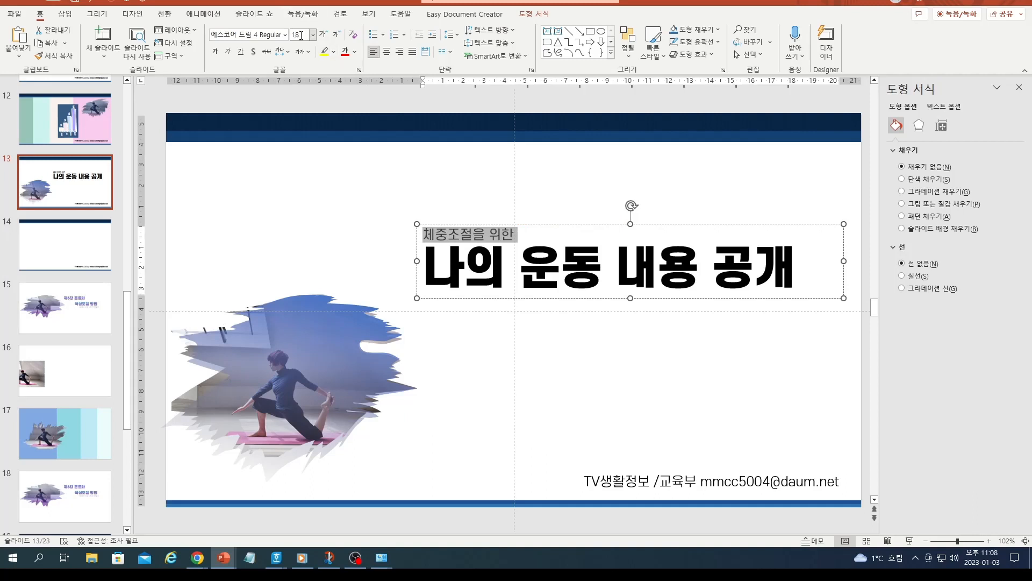
{"action": "left_click", "coordinate": [326, 33]}
{"action": "left_click", "coordinate": [325, 34]}
{"action": "left_click", "coordinate": [325, 34]}
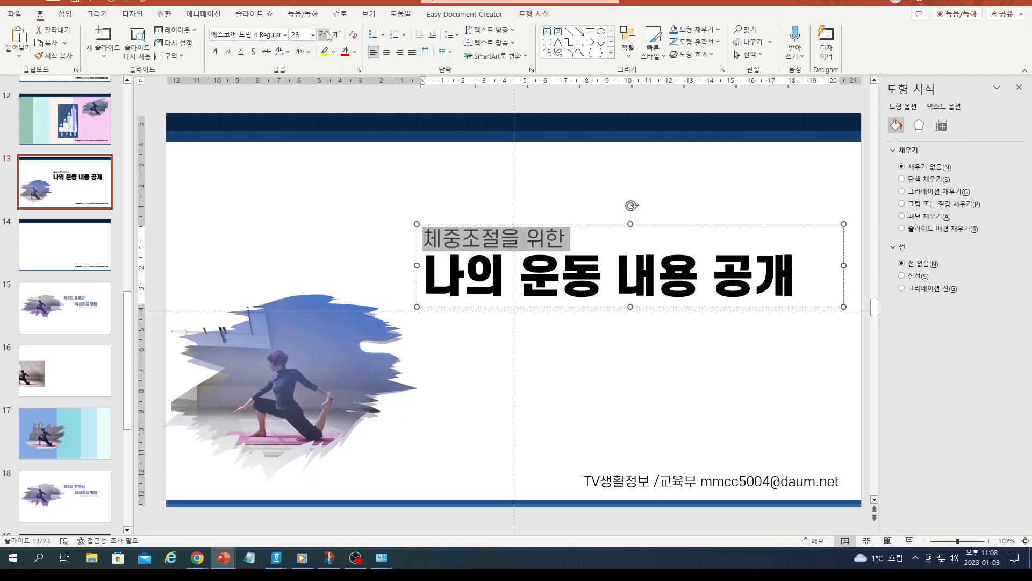
{"action": "left_click", "coordinate": [325, 34]}
{"action": "left_click", "coordinate": [326, 34]}
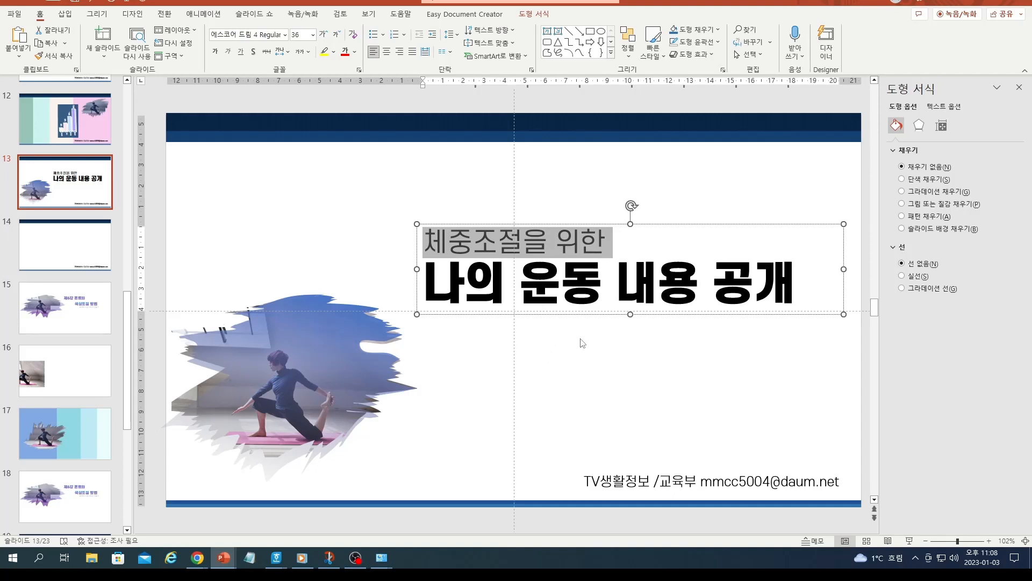
{"action": "left_click", "coordinate": [808, 277]}
{"action": "left_click", "coordinate": [730, 204]}
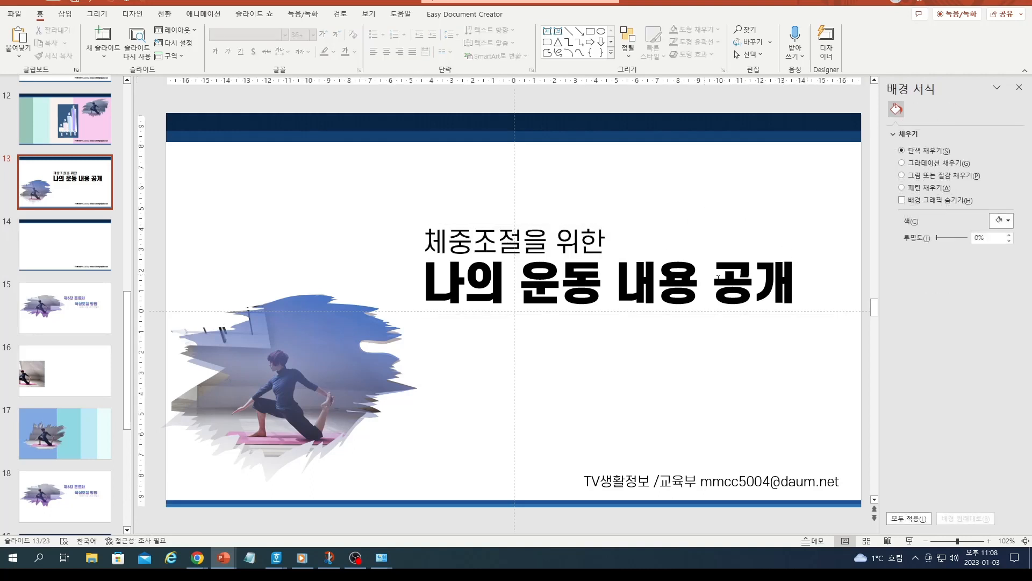
Step: Try a gradient fill on the background of the title text box and undo it
{"action": "left_click", "coordinate": [498, 231]}
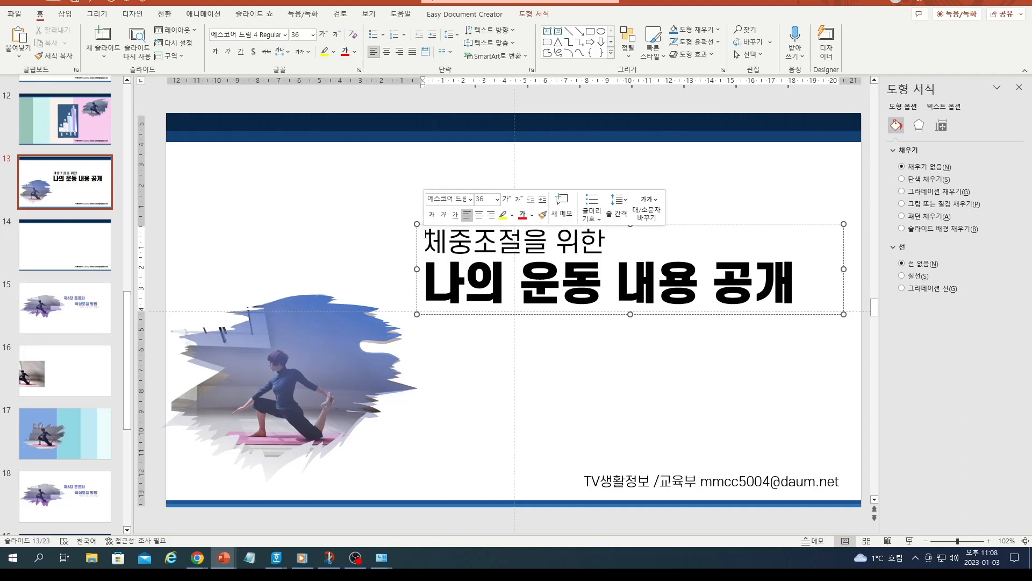
{"action": "key", "text": "ctrl+a"}
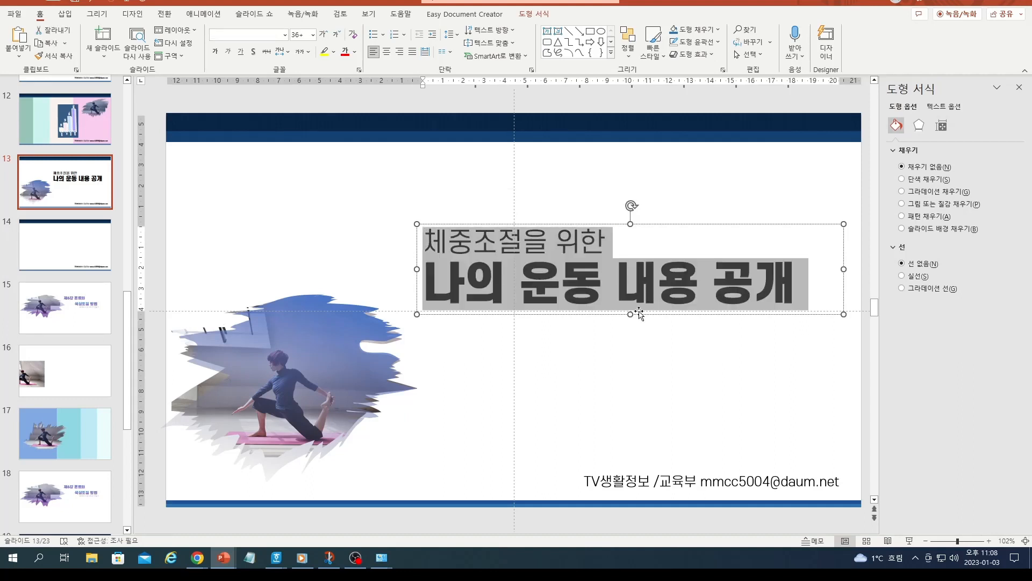
{"action": "left_click", "coordinate": [902, 192]}
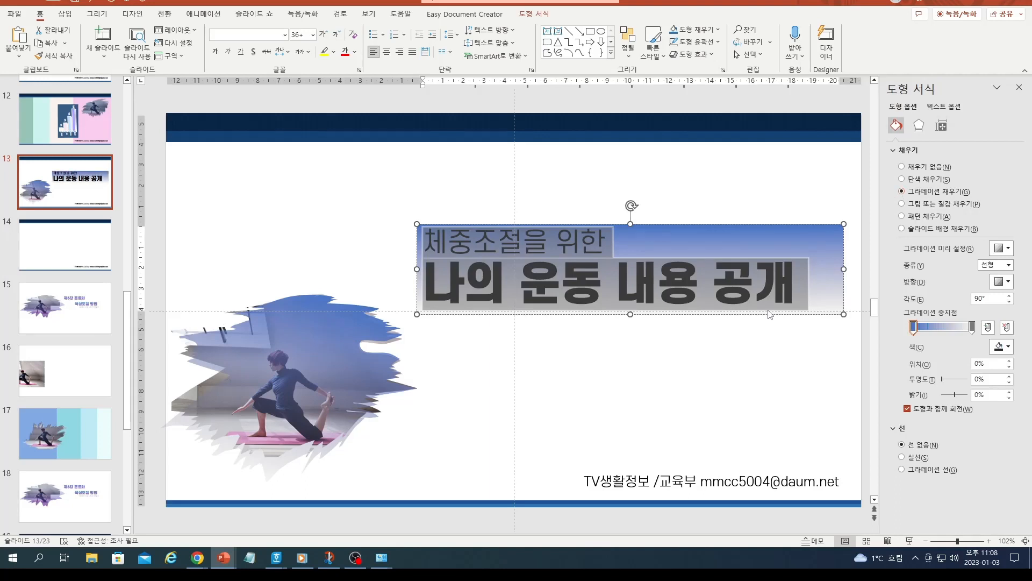
{"action": "left_click", "coordinate": [787, 200]}
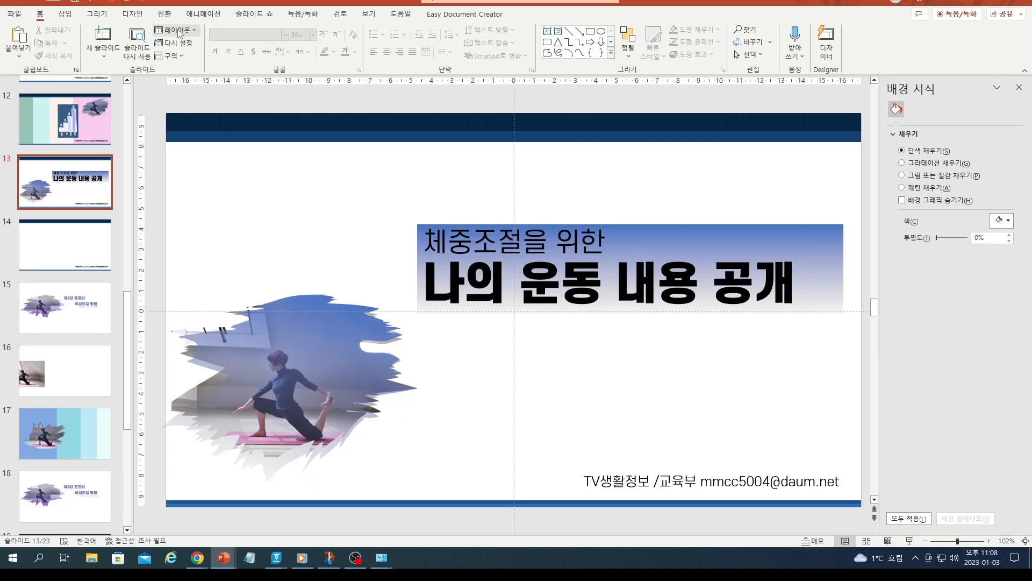
{"action": "left_click", "coordinate": [91, 1]}
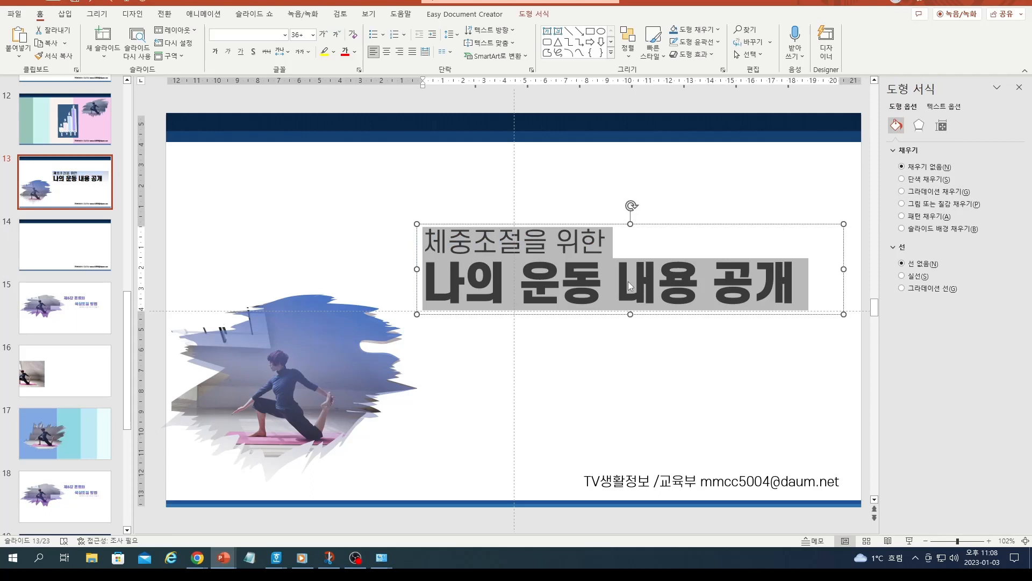
{"action": "left_click", "coordinate": [621, 236]}
{"action": "left_click_drag", "start_coordinate": [427, 240], "coordinate": [806, 293]}
{"action": "left_click", "coordinate": [941, 126]}
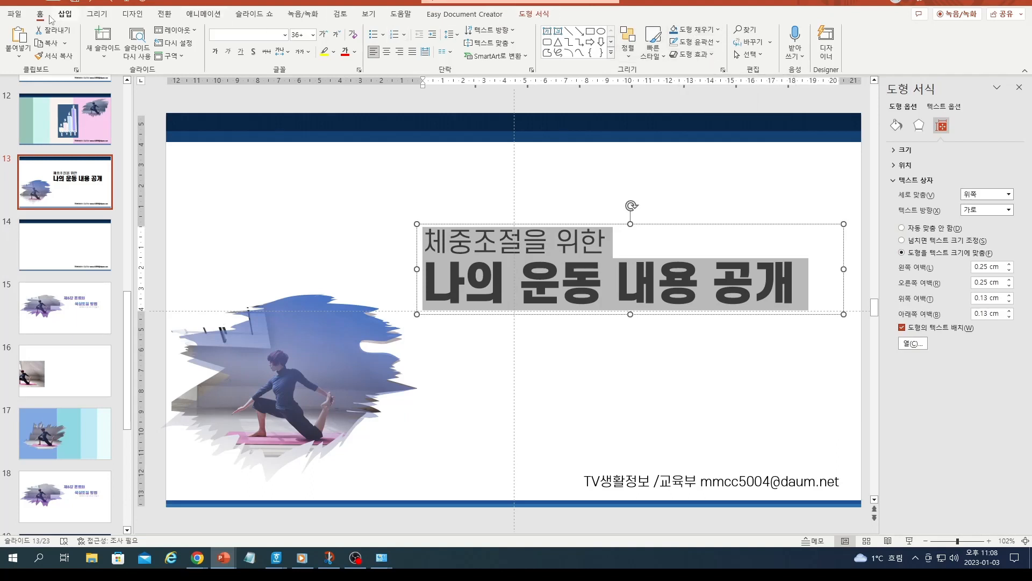
{"action": "left_click", "coordinate": [355, 51]}
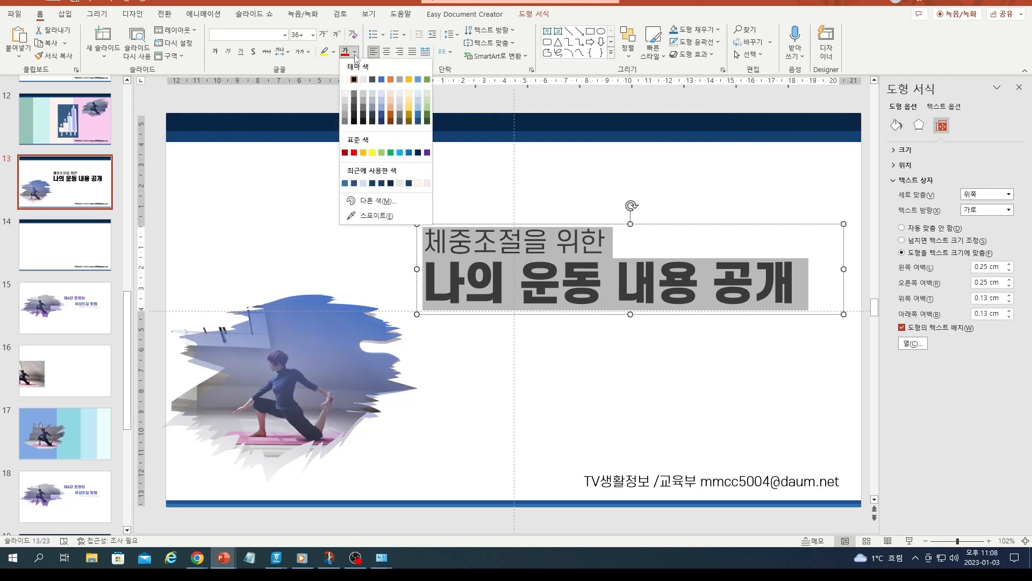
{"action": "left_click", "coordinate": [385, 203]}
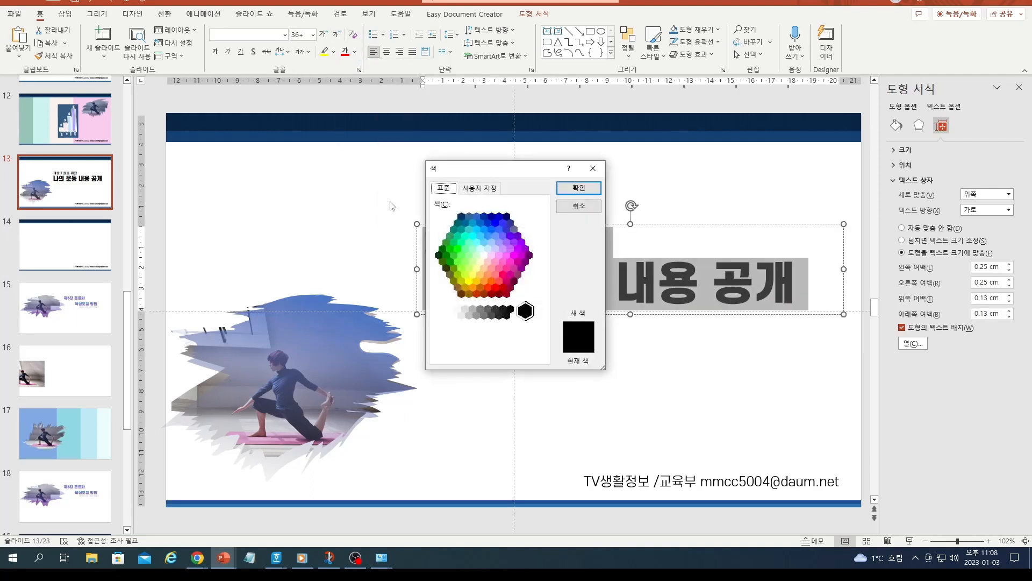
{"action": "left_click", "coordinate": [580, 207]}
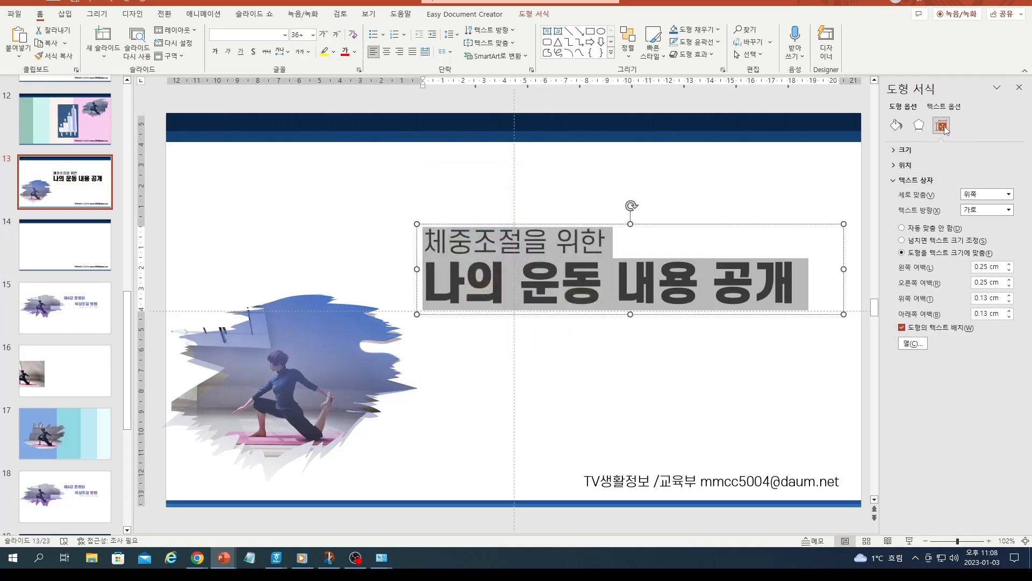
{"action": "left_click", "coordinate": [993, 148]}
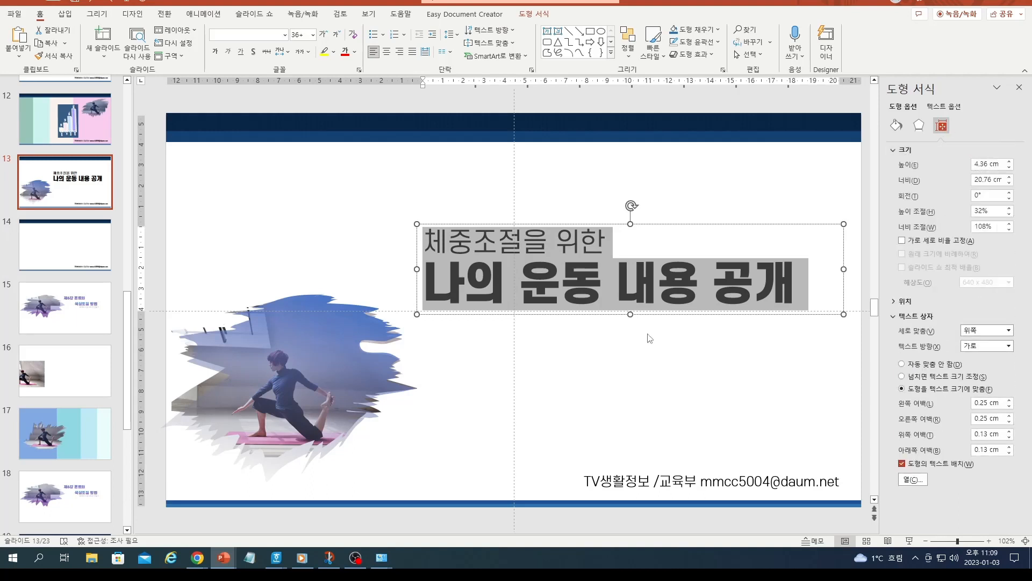
{"action": "left_click", "coordinate": [589, 269]}
{"action": "left_click", "coordinate": [657, 207]}
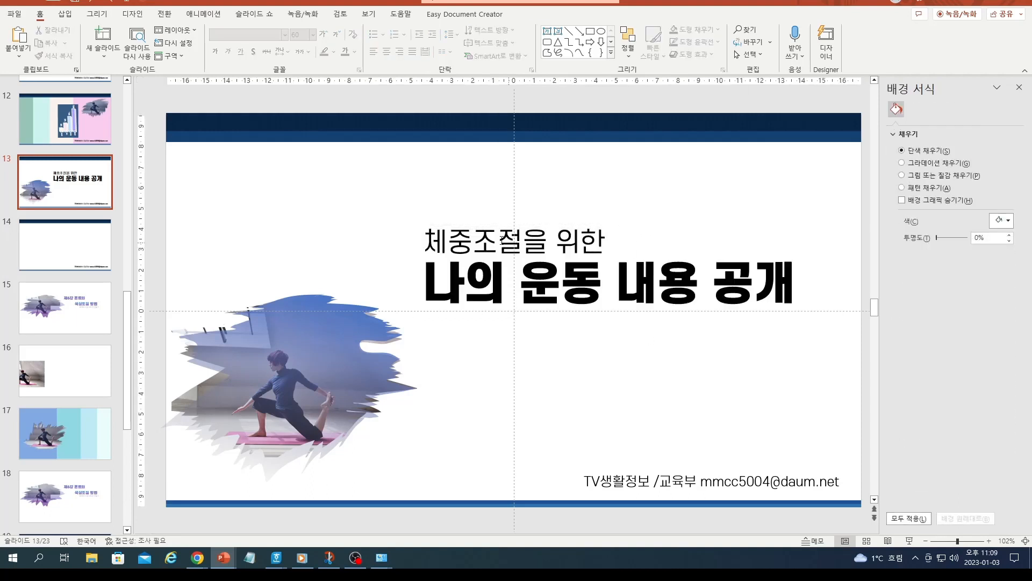
{"action": "left_click_drag", "start_coordinate": [427, 242], "coordinate": [779, 293]}
{"action": "left_click", "coordinate": [669, 343]}
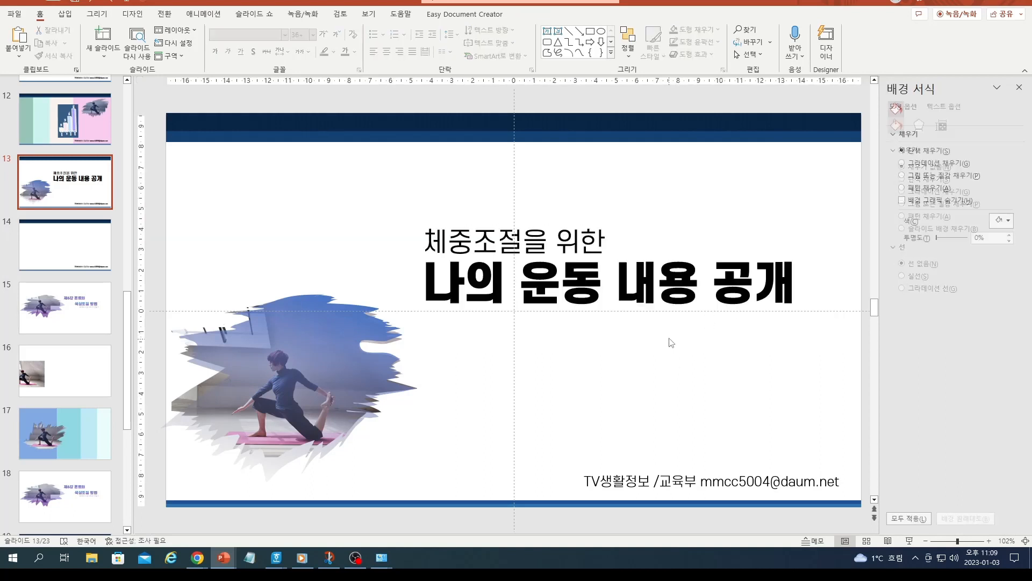
{"action": "left_click_drag", "start_coordinate": [425, 242], "coordinate": [763, 288]}
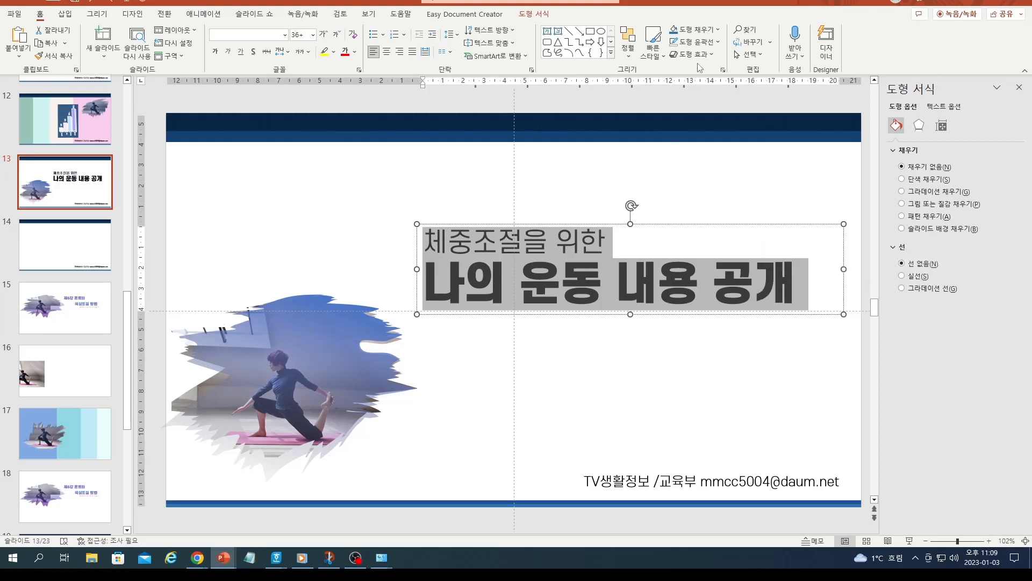
{"action": "left_click", "coordinate": [355, 52]}
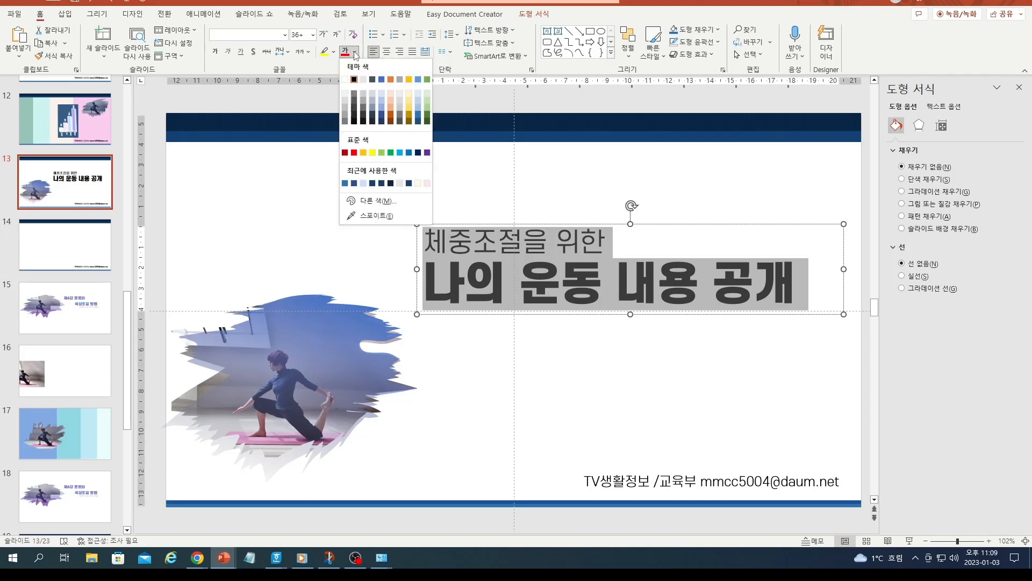
{"action": "right_click", "coordinate": [563, 261]}
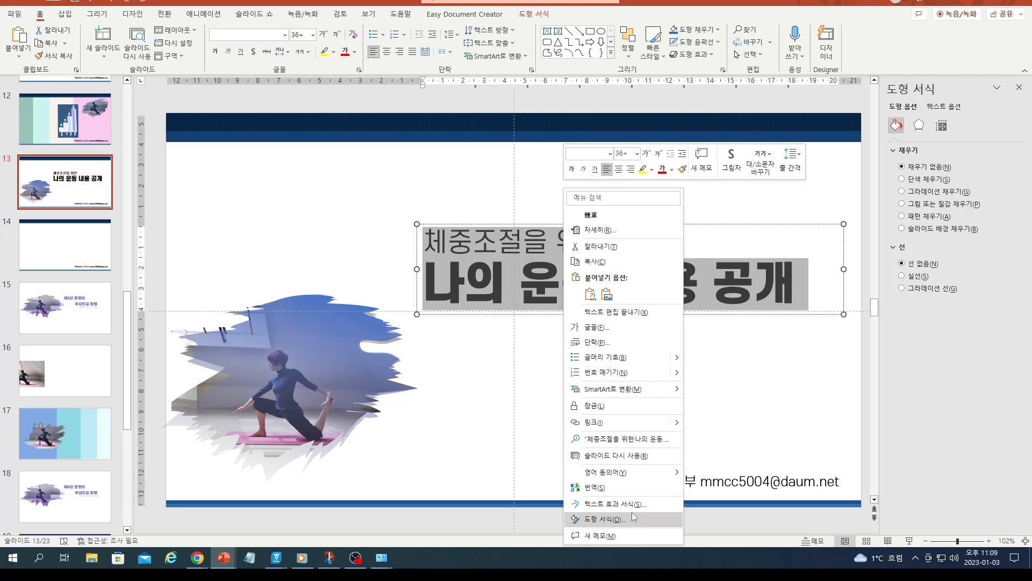
{"action": "left_click", "coordinate": [613, 504]}
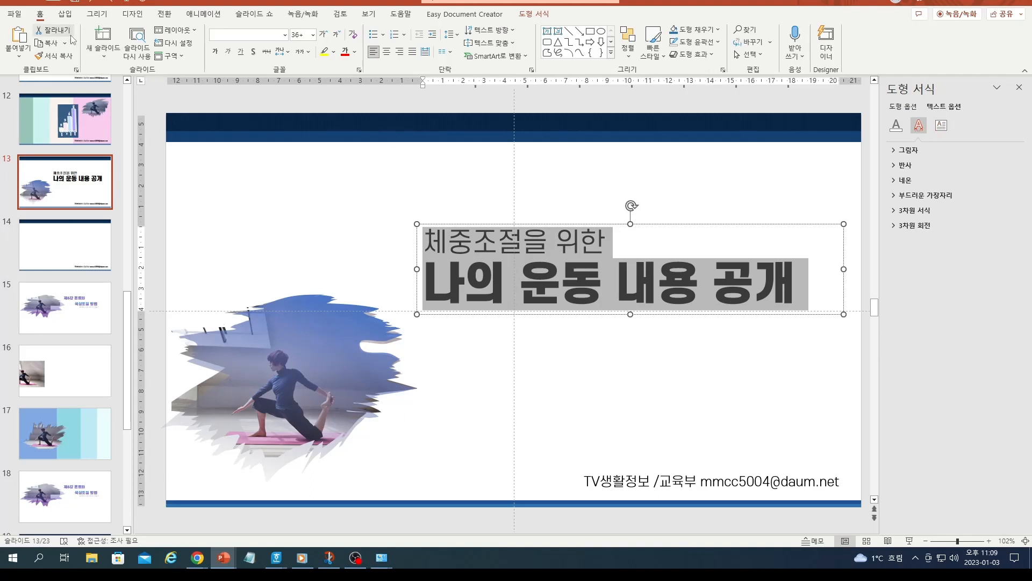
{"action": "left_click", "coordinate": [66, 14]}
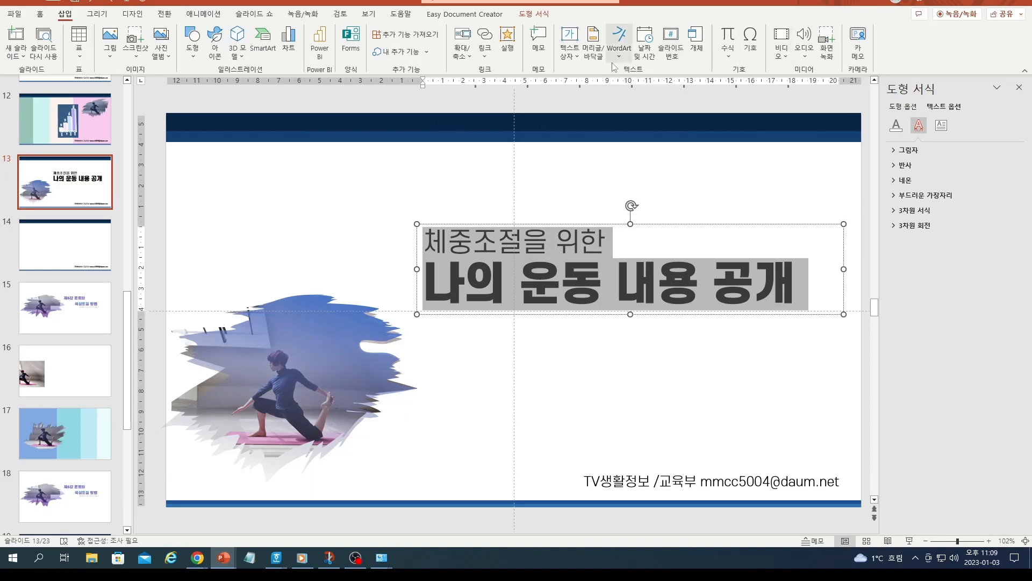
{"action": "left_click", "coordinate": [538, 16]}
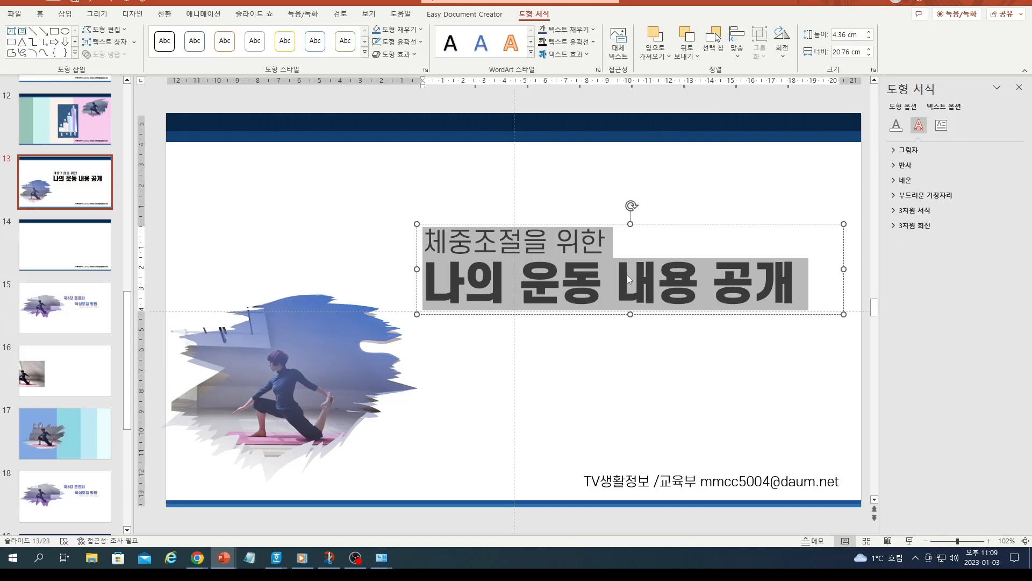
{"action": "left_click", "coordinate": [692, 184]}
{"action": "left_click_drag", "start_coordinate": [430, 237], "coordinate": [586, 324]}
{"action": "left_click", "coordinate": [633, 350]}
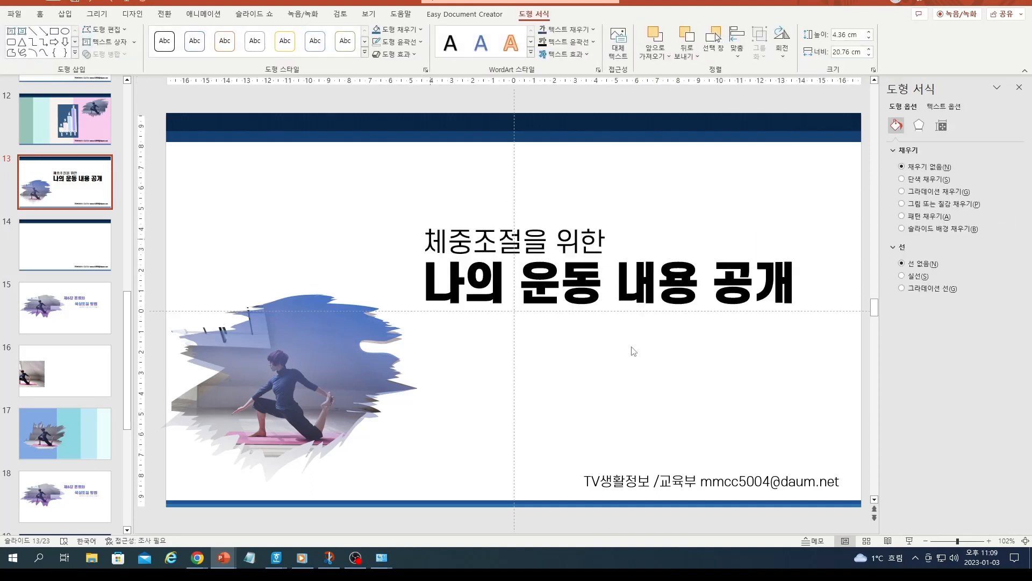
{"action": "left_click_drag", "start_coordinate": [615, 279], "coordinate": [506, 280]}
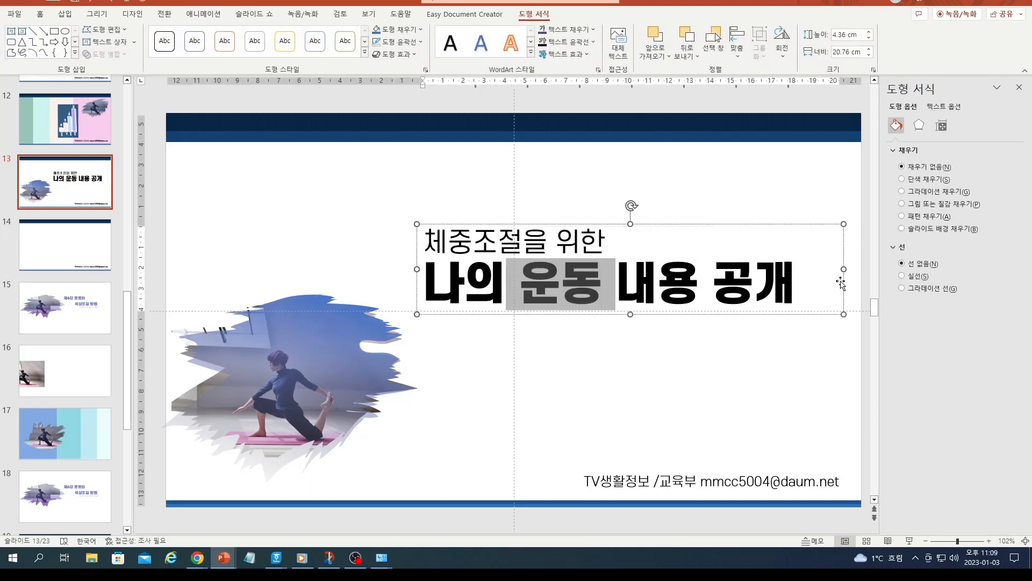
{"action": "left_click", "coordinate": [732, 361]}
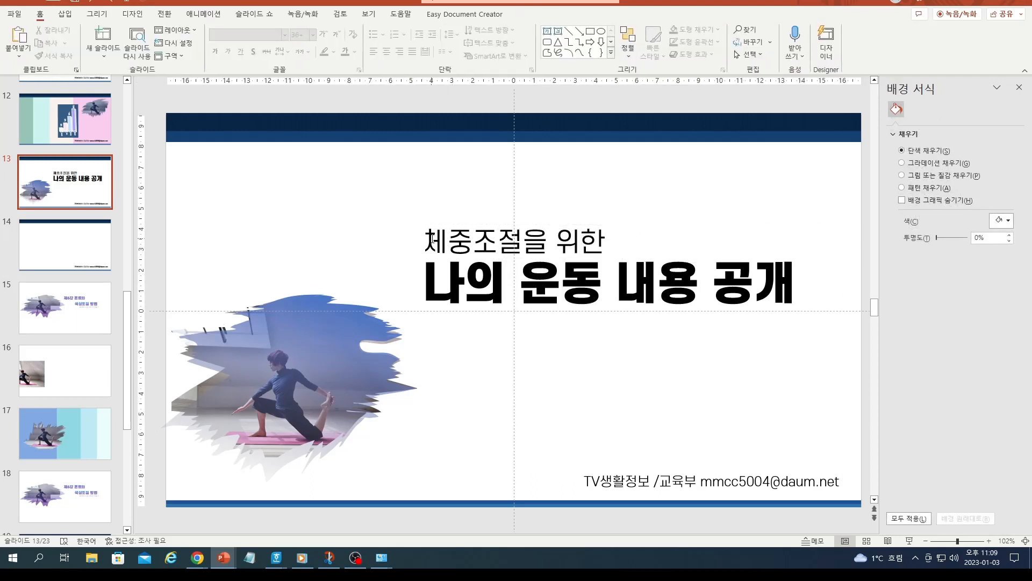
Step: Apply a linear gradient text fill to both lines of the title, "체중조절을 위한" and "나의 운동 내용 공개"
{"action": "left_click_drag", "start_coordinate": [433, 238], "coordinate": [781, 290]}
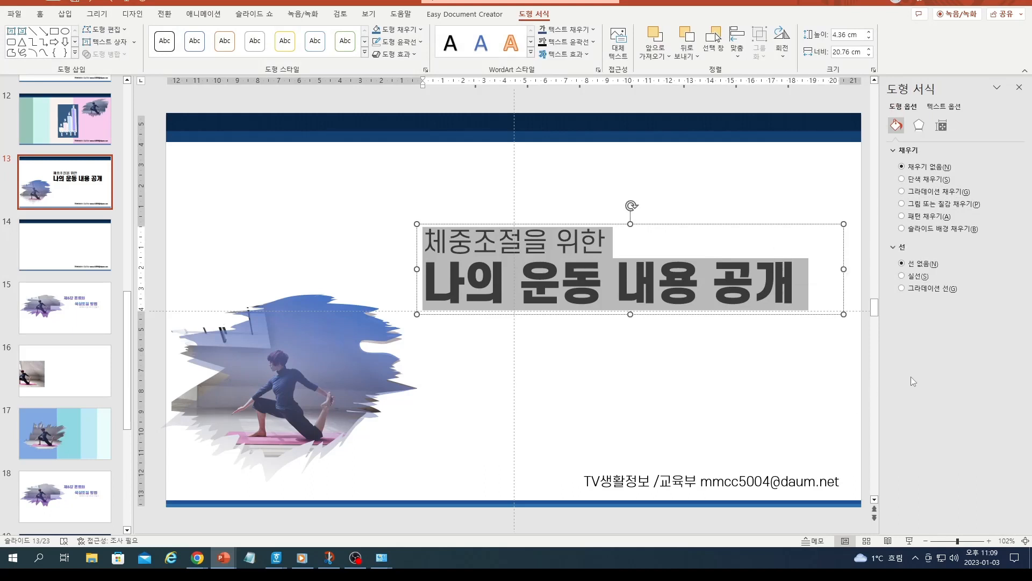
{"action": "left_click", "coordinate": [942, 125]}
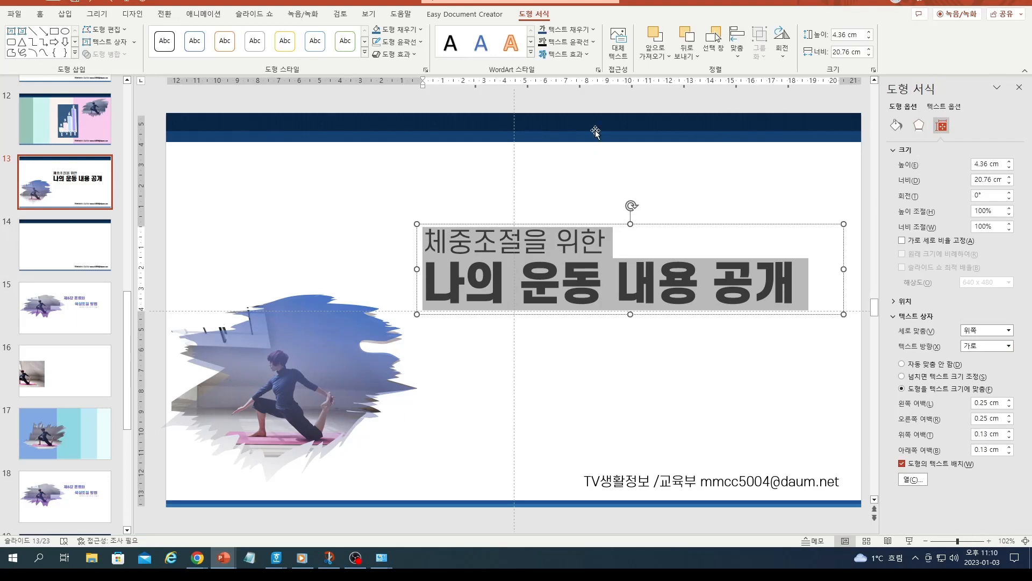
{"action": "left_click", "coordinate": [594, 30]}
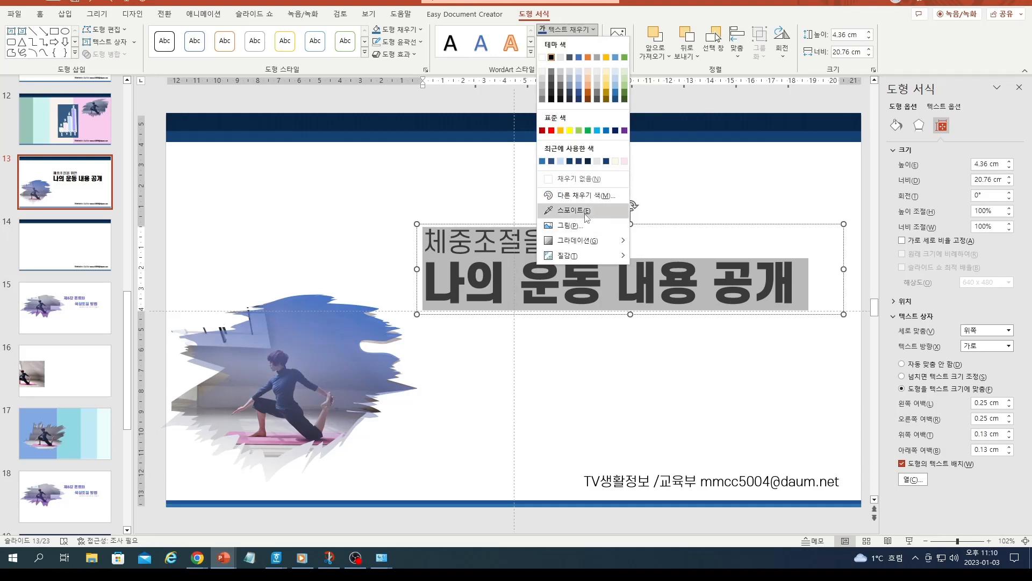
{"action": "mouse_move", "coordinate": [584, 248]}
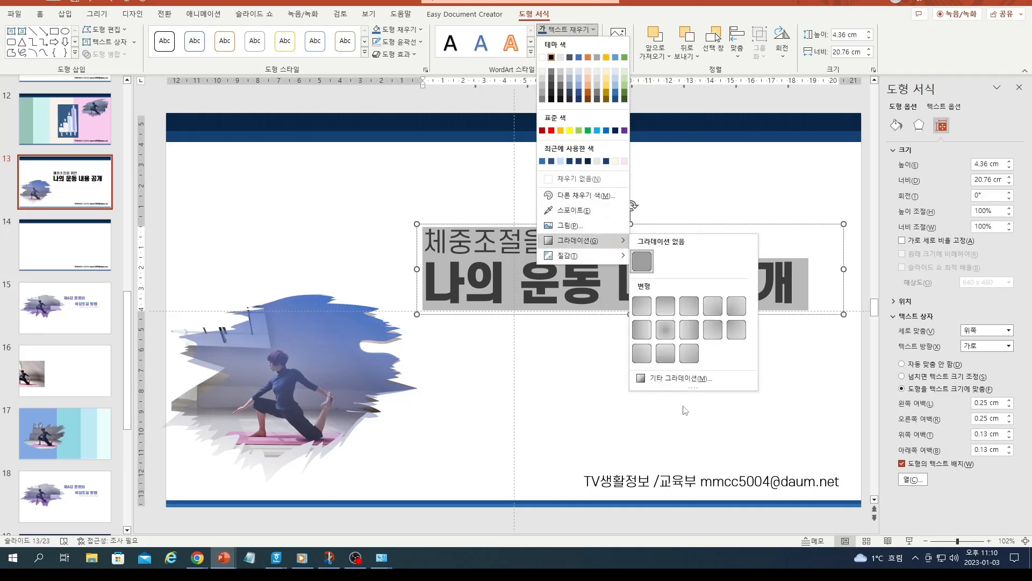
{"action": "left_click", "coordinate": [686, 378]}
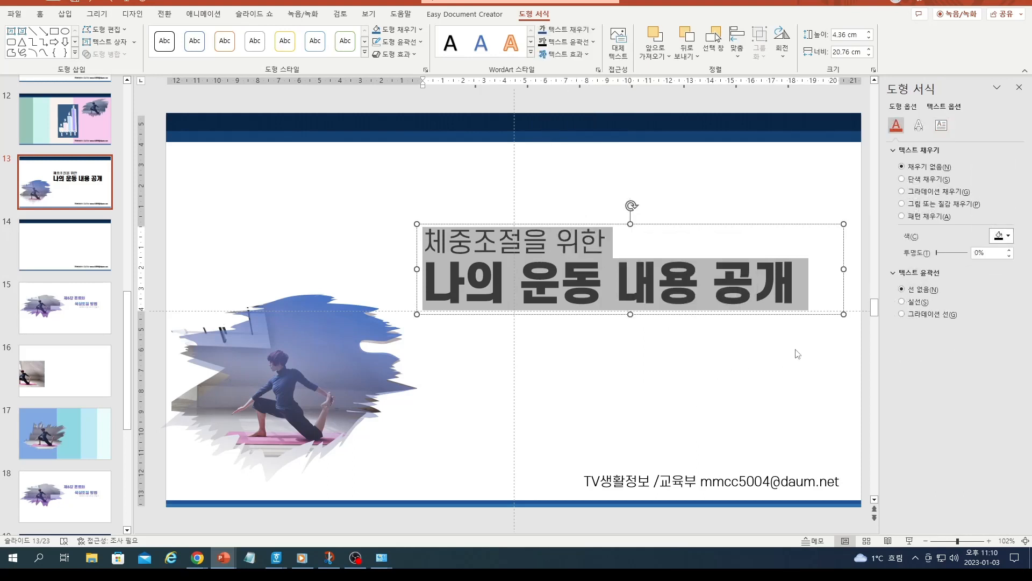
{"action": "left_click", "coordinate": [903, 191]}
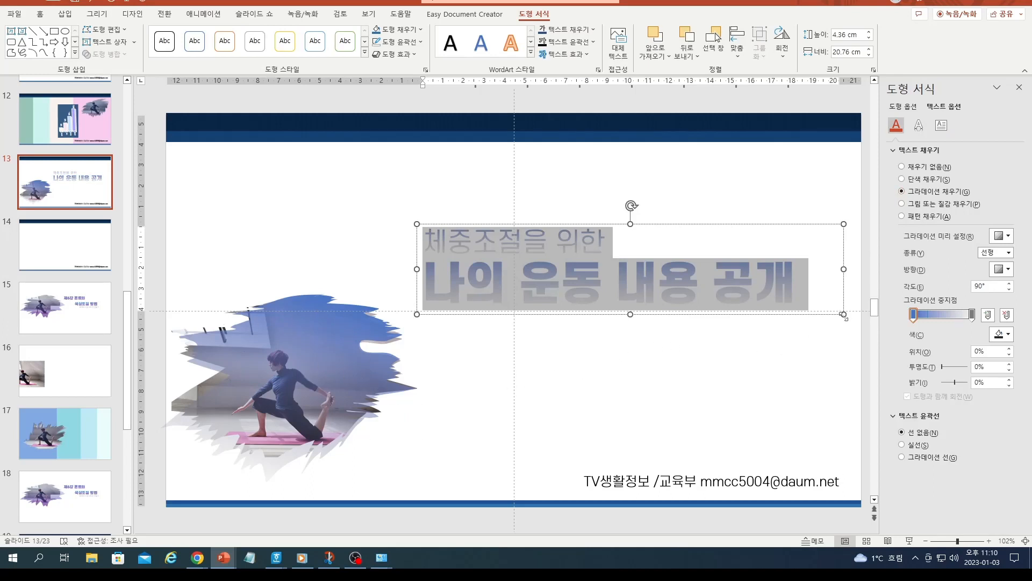
Step: Widen the title text box to about 20.95 cm and move the text gradient's first blue stop to 8%
{"action": "left_click_drag", "start_coordinate": [845, 316], "coordinate": [850, 350]}
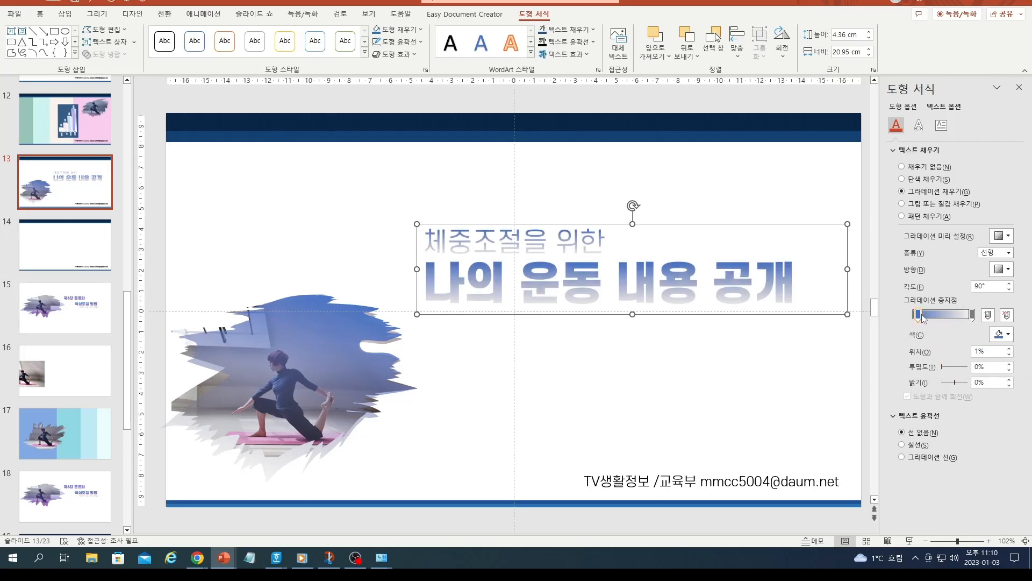
{"action": "mouse_move", "coordinate": [925, 314]}
{"action": "left_mouse_down"}
{"action": "mouse_move", "coordinate": [949, 324]}
{"action": "mouse_move", "coordinate": [937, 321]}
{"action": "left_mouse_up"}
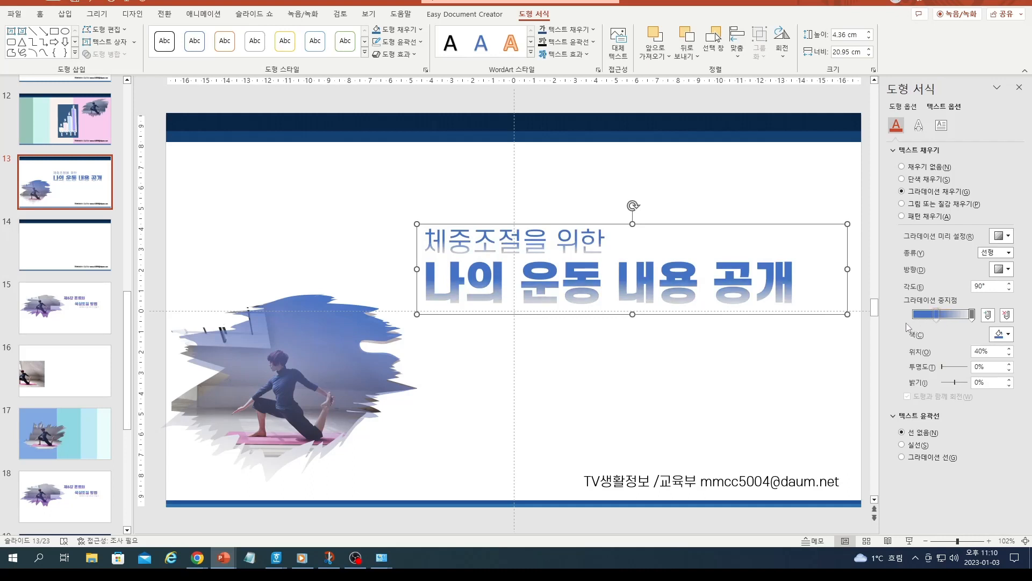
{"action": "left_click", "coordinate": [918, 318]}
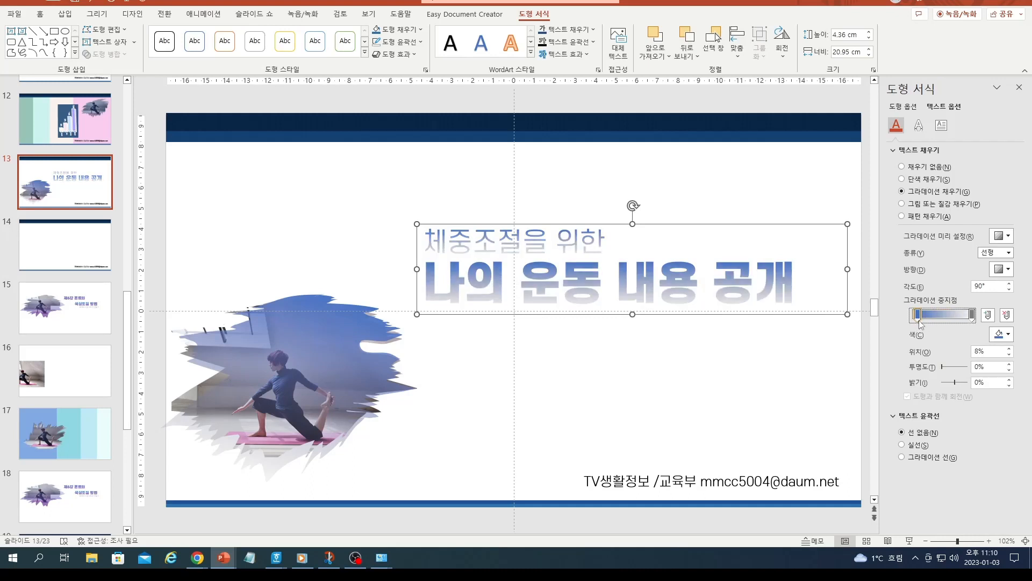
{"action": "left_click", "coordinate": [973, 315]}
{"action": "left_click", "coordinate": [595, 358]}
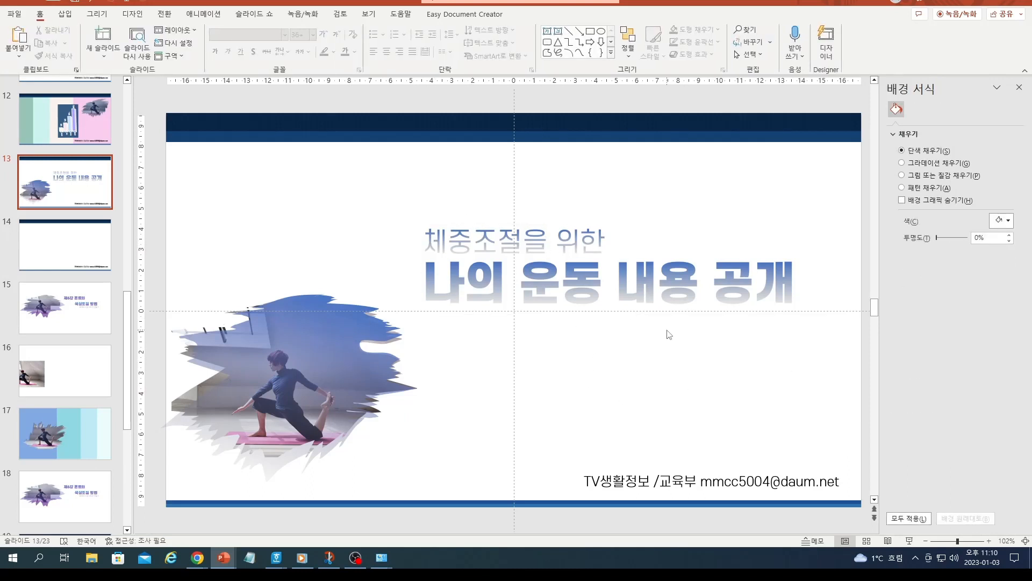
Step: Try a gradient shape fill behind the gradient-coloured title text and undo it
{"action": "left_click", "coordinate": [560, 285]}
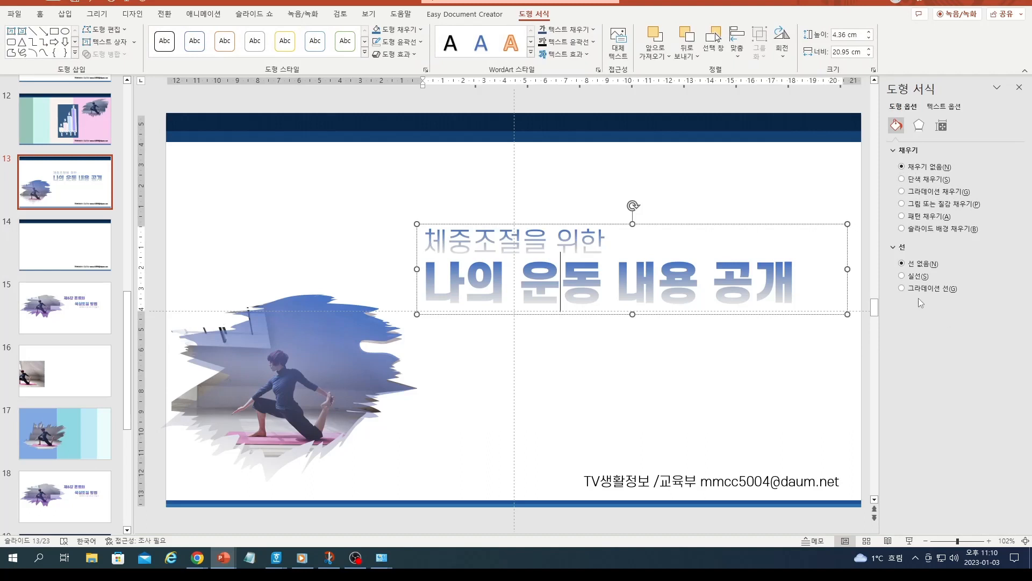
{"action": "left_click", "coordinate": [902, 191]}
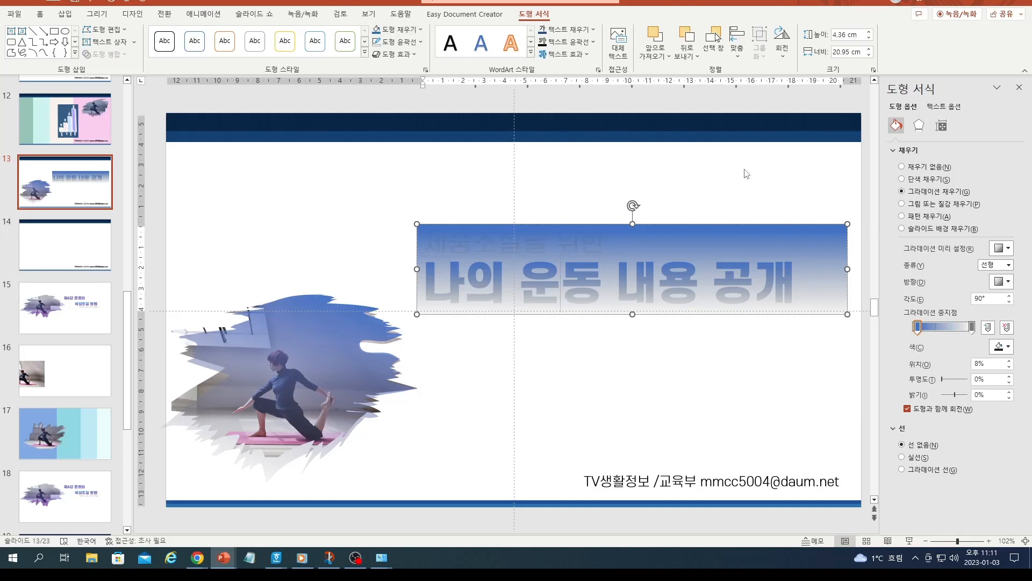
{"action": "left_click", "coordinate": [98, 2]}
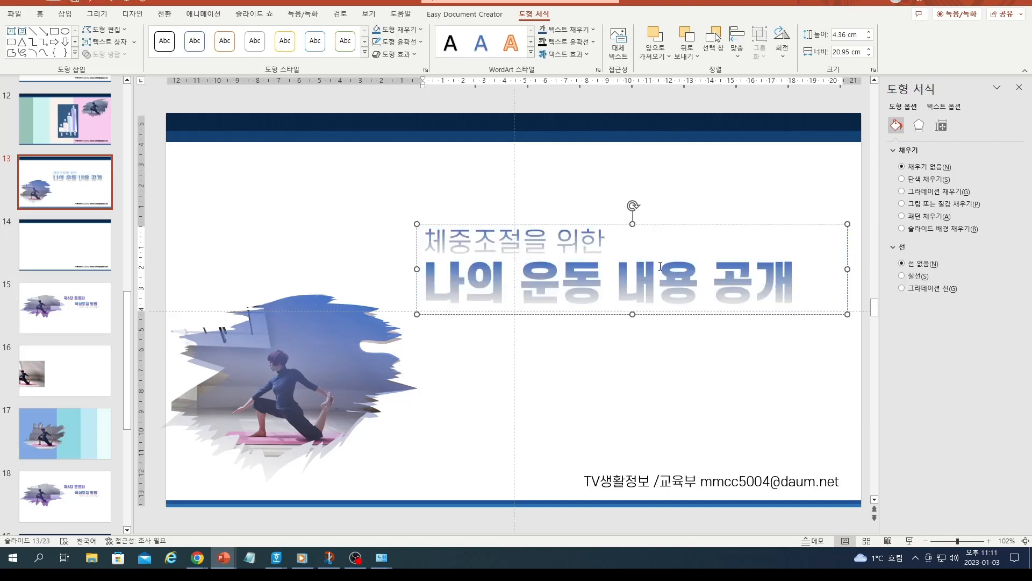
{"action": "left_click", "coordinate": [798, 278]}
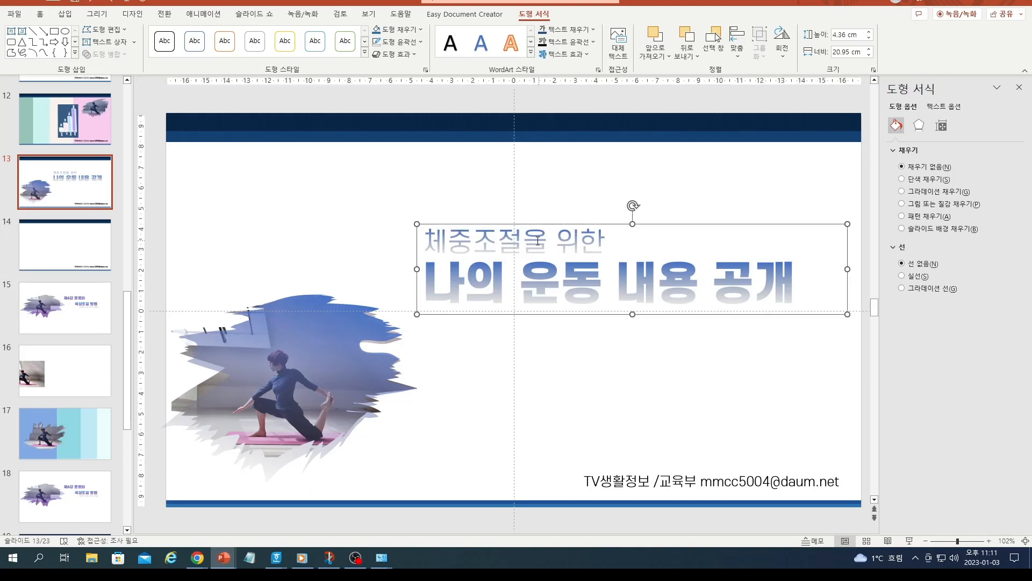
Step: Move the first blue stop of the text gradient on both title lines to 53%
{"action": "left_click", "coordinate": [513, 243]}
{"action": "left_click_drag", "start_coordinate": [432, 238], "coordinate": [760, 298]}
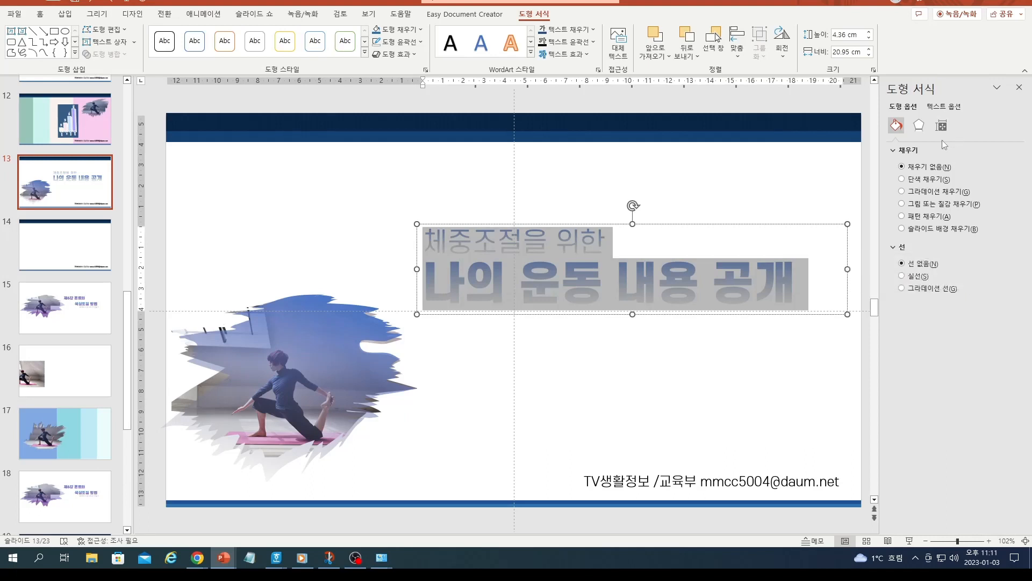
{"action": "left_click", "coordinate": [594, 30]}
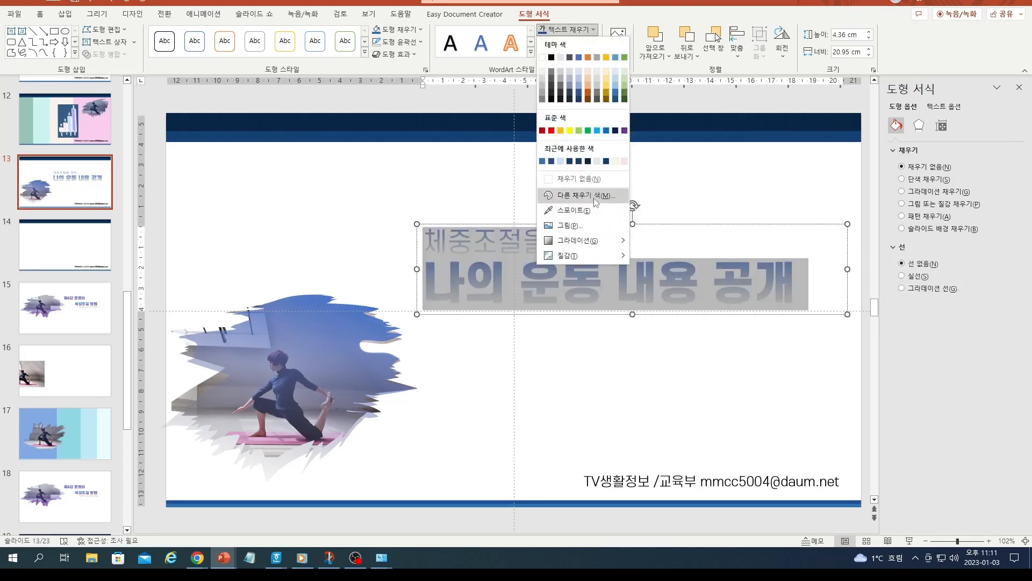
{"action": "mouse_move", "coordinate": [584, 239]}
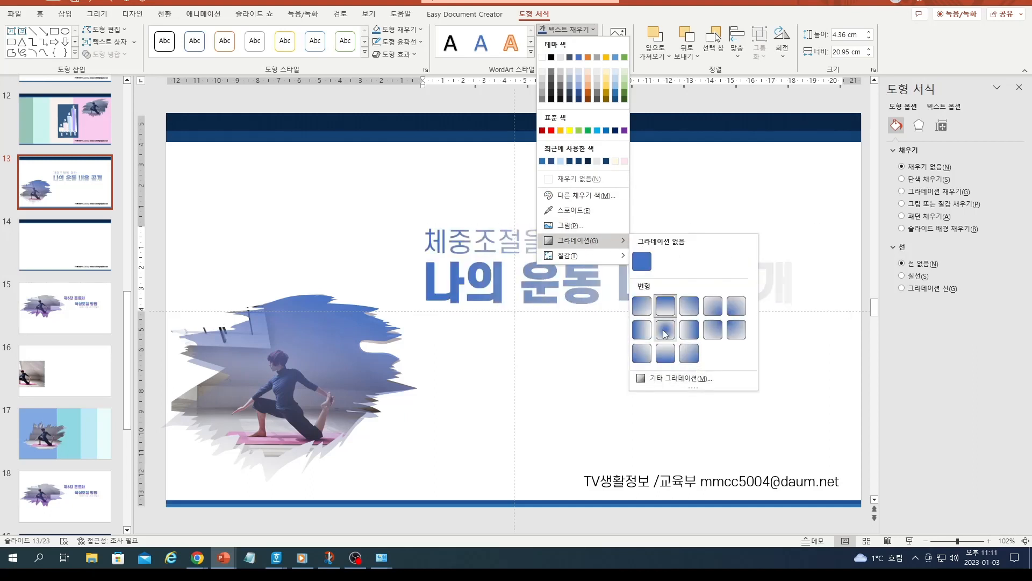
{"action": "left_click", "coordinate": [688, 379]}
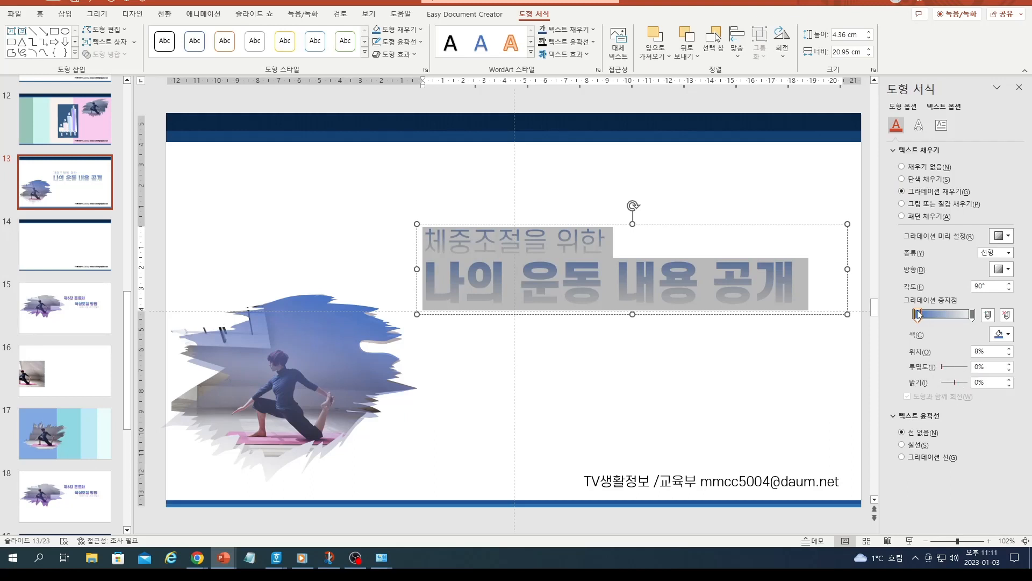
{"action": "left_click_drag", "start_coordinate": [918, 314], "coordinate": [944, 316]}
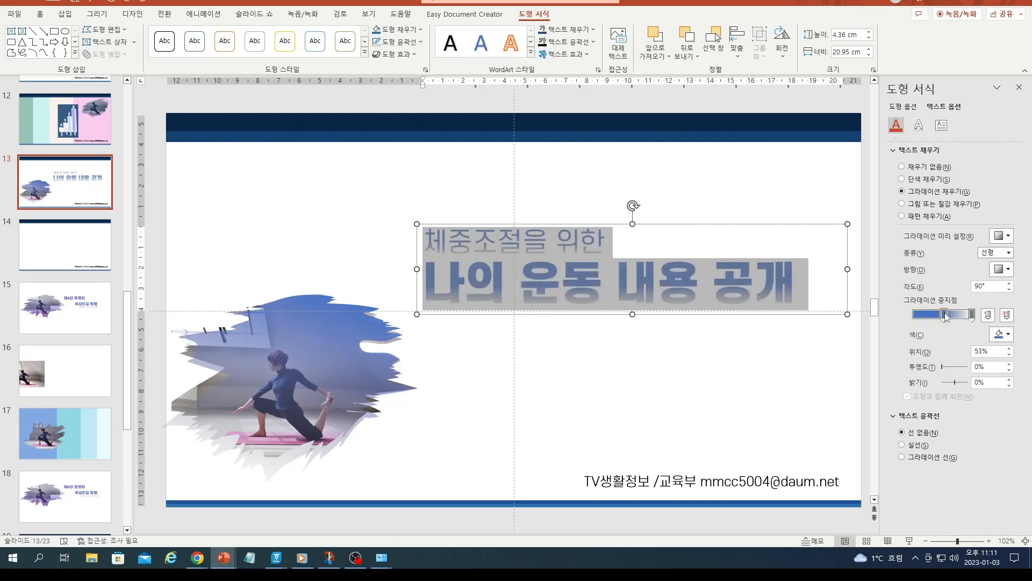
{"action": "left_click", "coordinate": [705, 366]}
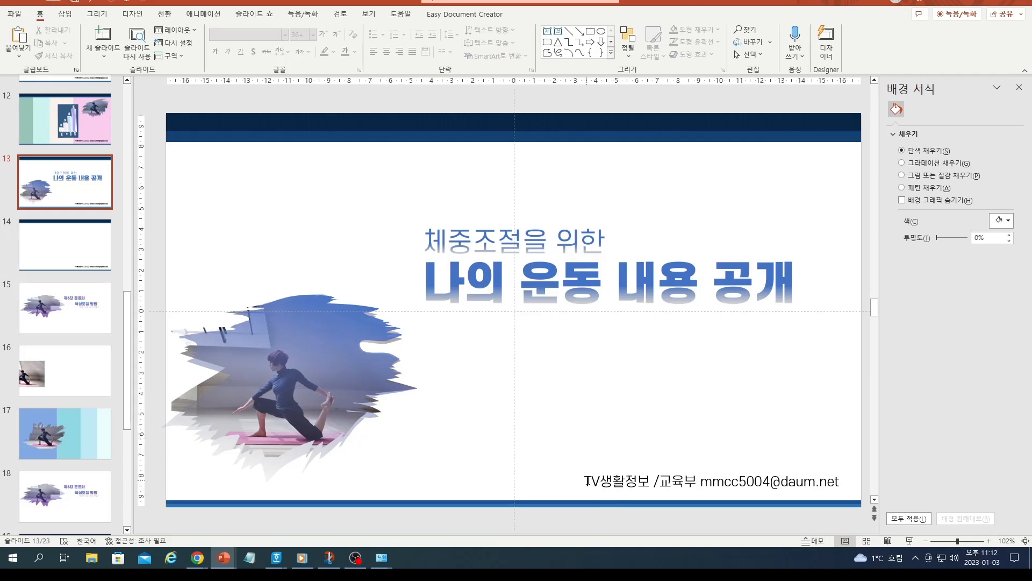
{"action": "left_click_drag", "start_coordinate": [587, 480], "coordinate": [757, 491]}
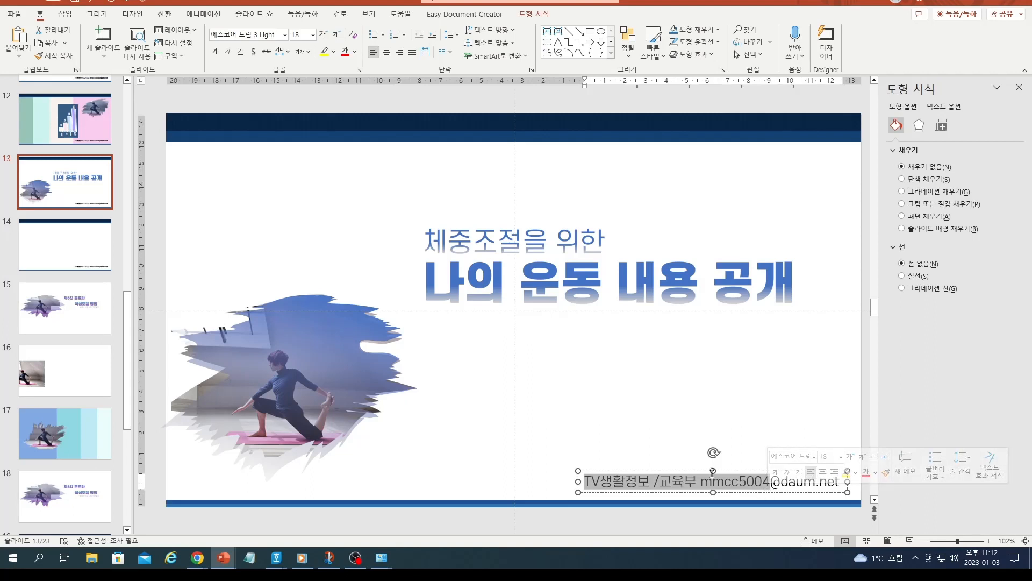
{"action": "left_click", "coordinate": [659, 371]}
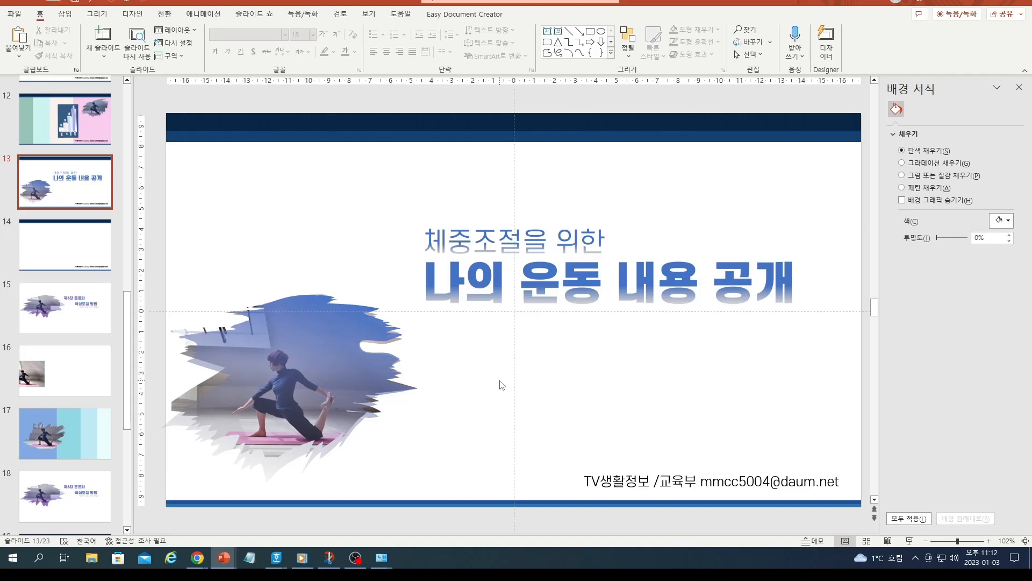
Step: Switch to Color Hunt in Chrome and download the image of the vintage palette #579BB1, #E1D7C6, #ECE8DD, #F8F4EA
{"action": "mouse_move", "coordinate": [189, 558]}
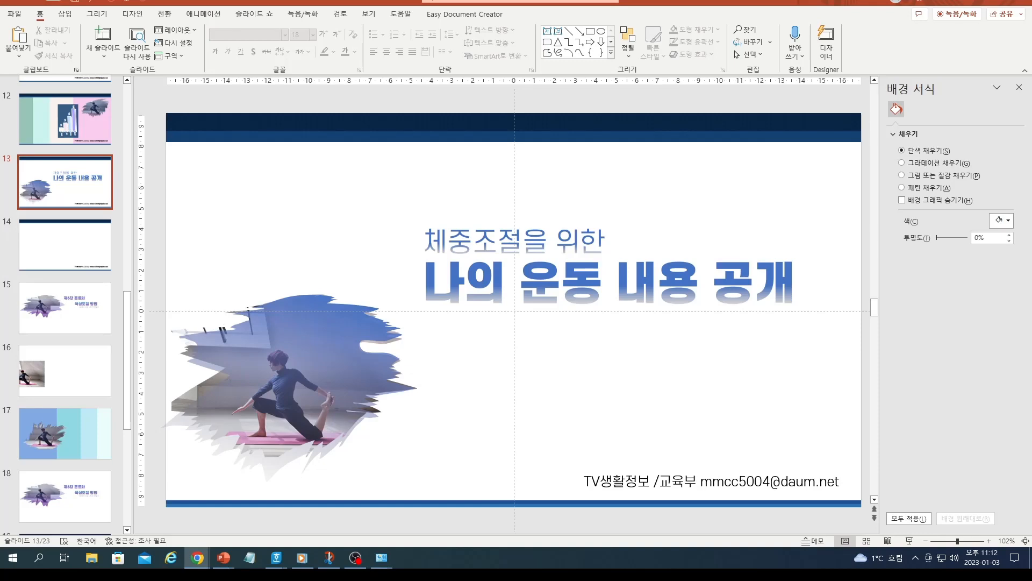
{"action": "left_click_drag", "start_coordinate": [860, 69], "coordinate": [556, 51]}
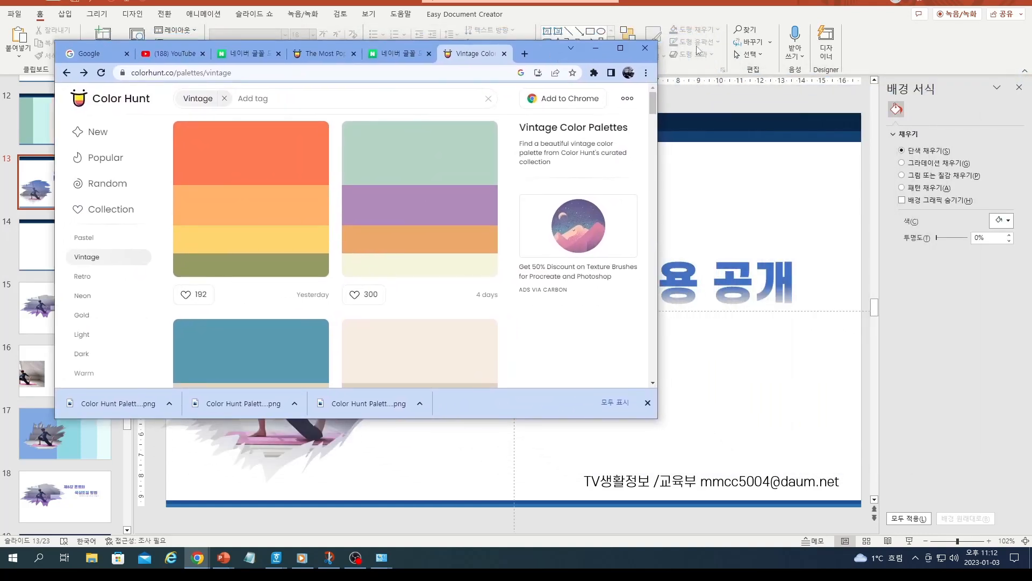
{"action": "left_click", "coordinate": [620, 47]}
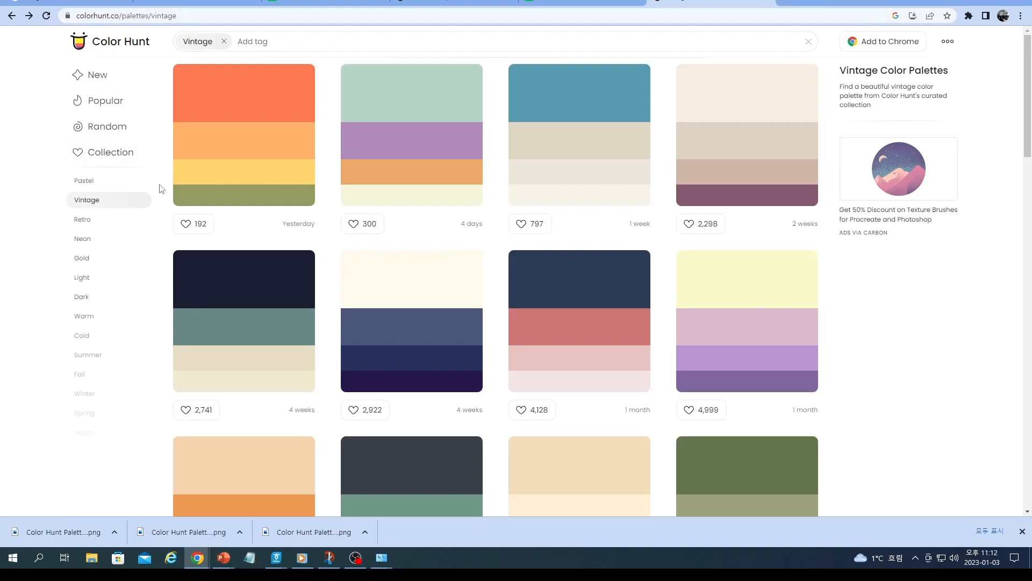
{"action": "left_click", "coordinate": [573, 124]}
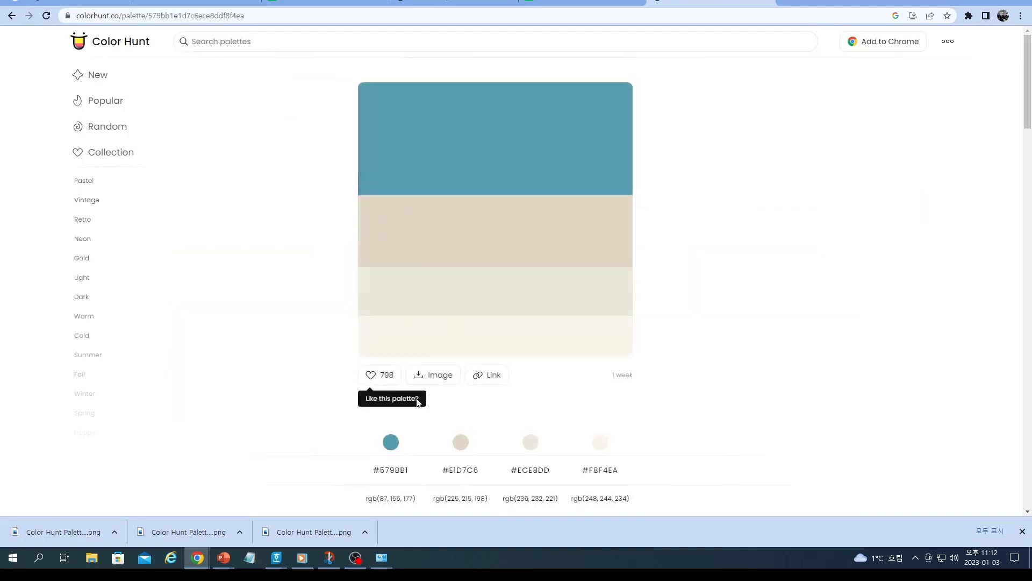
{"action": "left_click", "coordinate": [440, 375]}
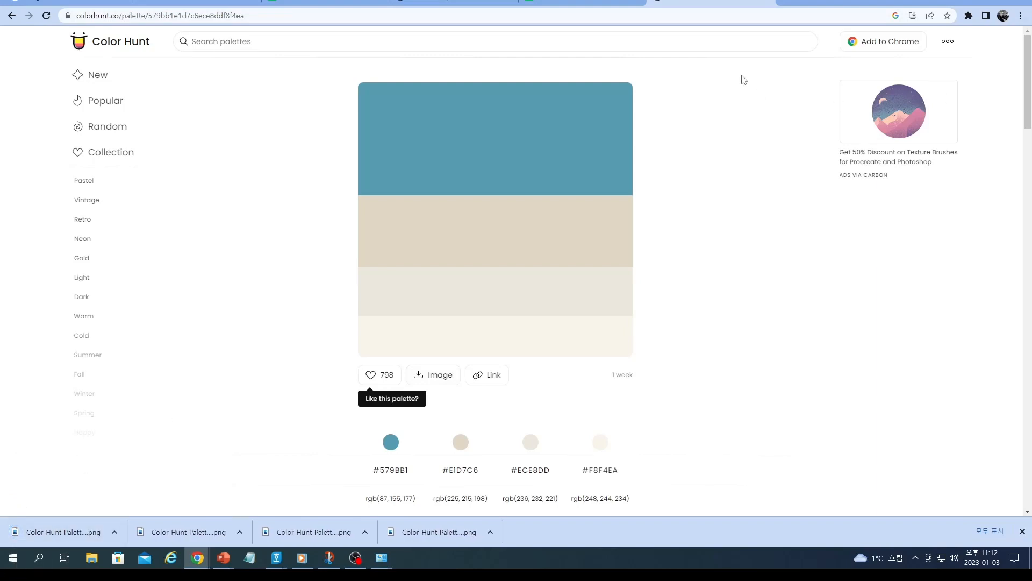
Step: Switch back to PowerPoint and insert the downloaded palette image starting with 579bb1e1d7c6ece8 onto slide 13
{"action": "key", "text": "alt+Tab"}
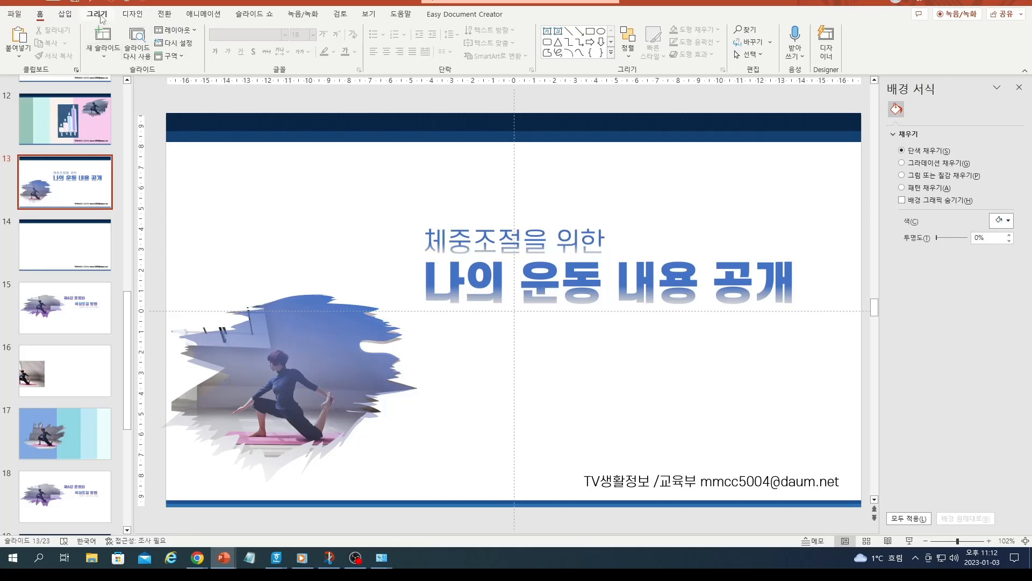
{"action": "left_click", "coordinate": [65, 15]}
{"action": "left_click", "coordinate": [110, 46]}
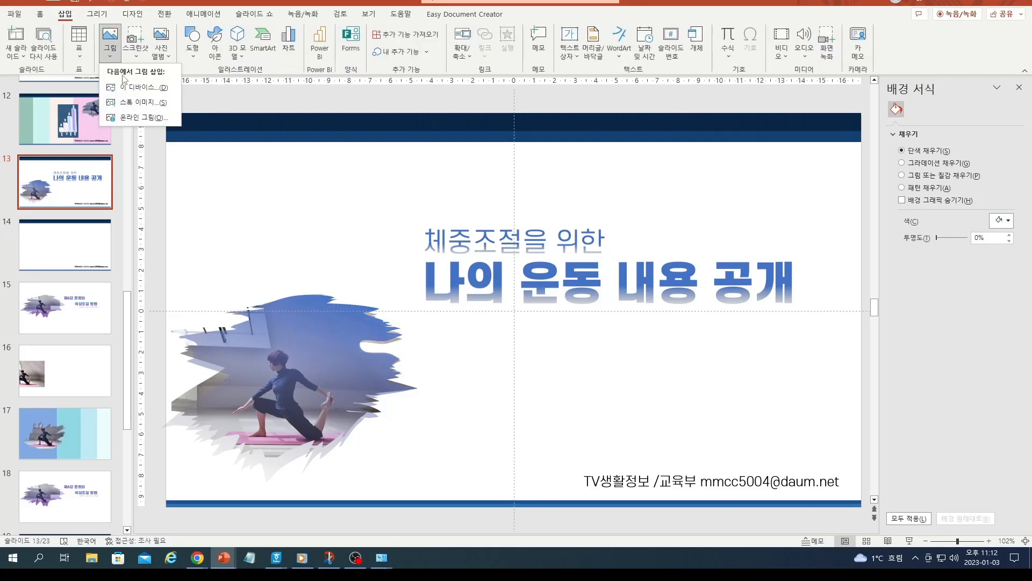
{"action": "left_click", "coordinate": [142, 88]}
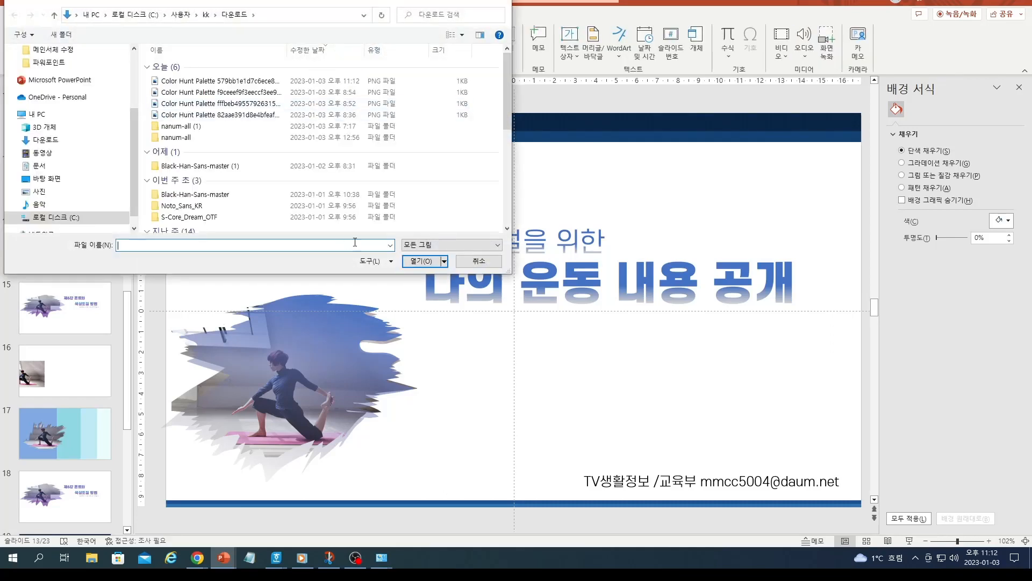
{"action": "double_click", "coordinate": [233, 84]}
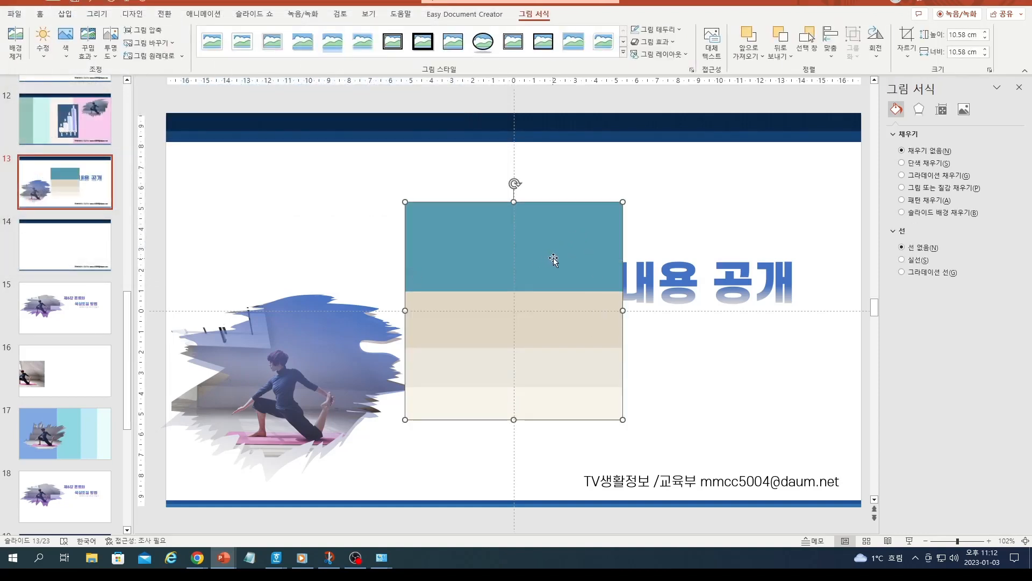
Step: Rotate the palette picture 90° clockwise and align it with the slide's left edge, directly below the dark blue header band
{"action": "left_click_drag", "start_coordinate": [553, 258], "coordinate": [322, 229]}
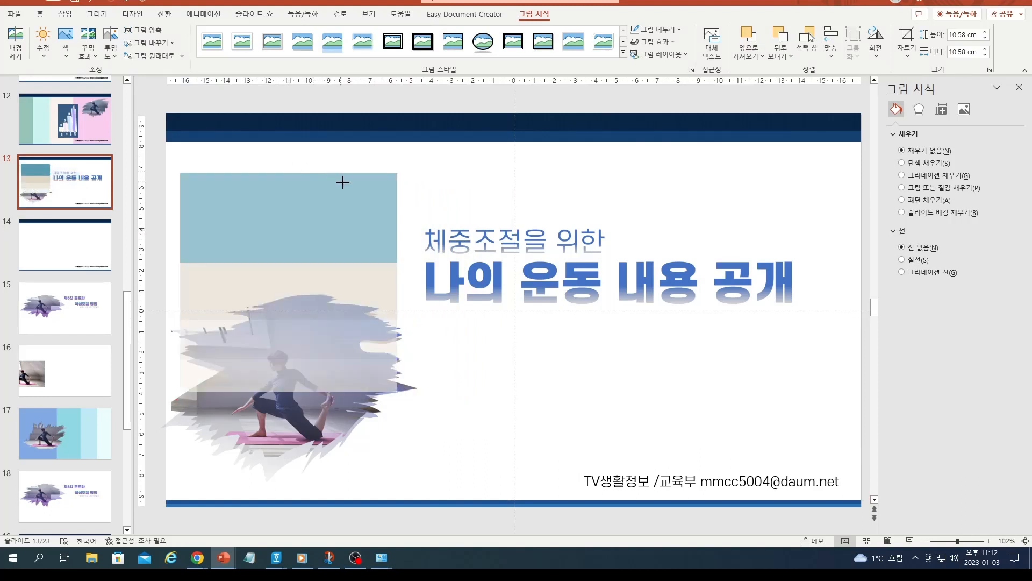
{"action": "left_click_drag", "start_coordinate": [343, 182], "coordinate": [293, 172]}
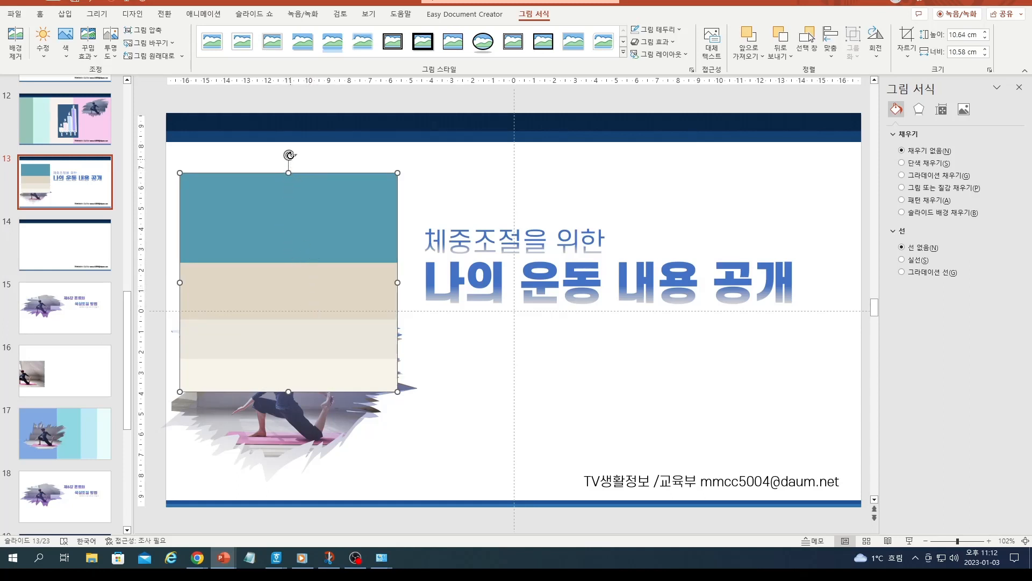
{"action": "left_click_drag", "start_coordinate": [290, 154], "coordinate": [435, 286]}
{"action": "left_click_drag", "start_coordinate": [360, 279], "coordinate": [349, 247]}
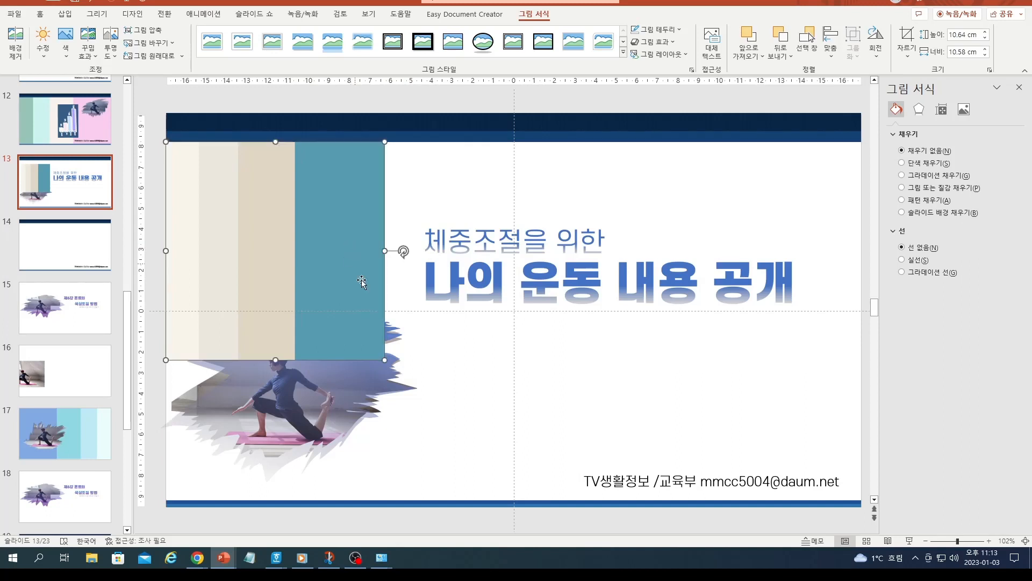
Step: Stretch the palette picture to 33.87 × 17.44 cm to fill the area between the blue bands and send it to the back
{"action": "left_click_drag", "start_coordinate": [275, 360], "coordinate": [288, 500]}
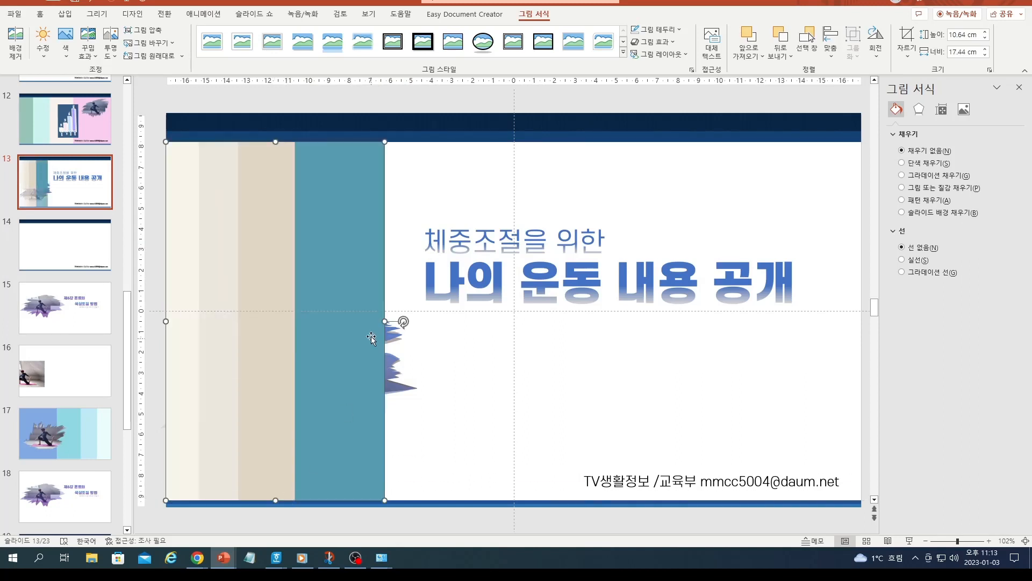
{"action": "left_click_drag", "start_coordinate": [385, 321], "coordinate": [861, 322]}
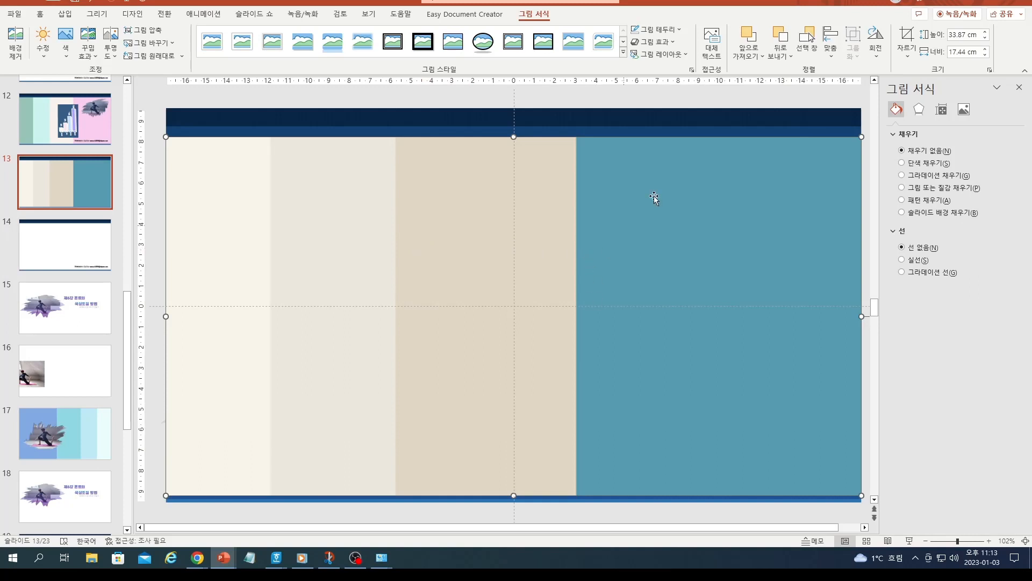
{"action": "right_click", "coordinate": [630, 286]}
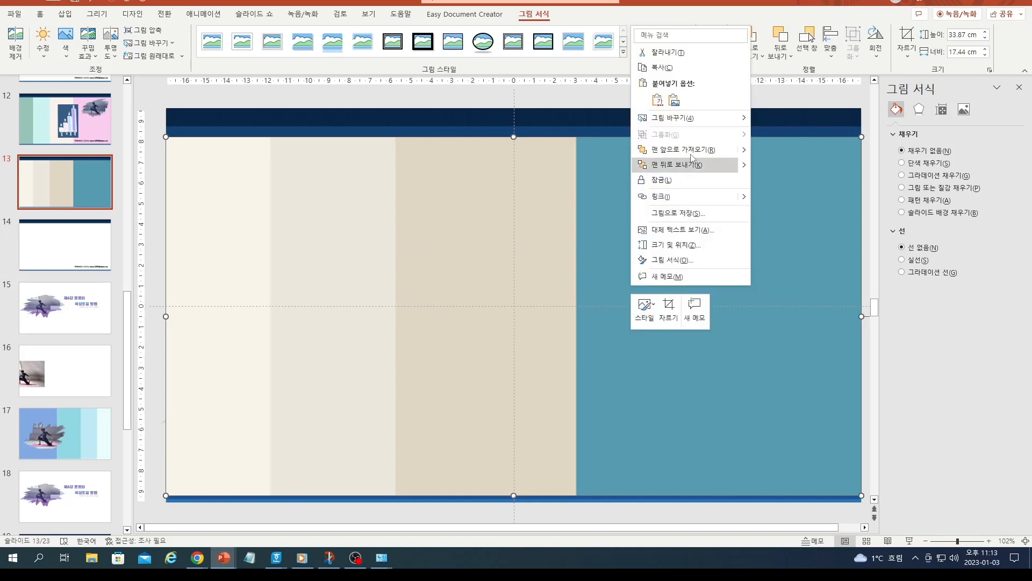
{"action": "left_click", "coordinate": [690, 166]}
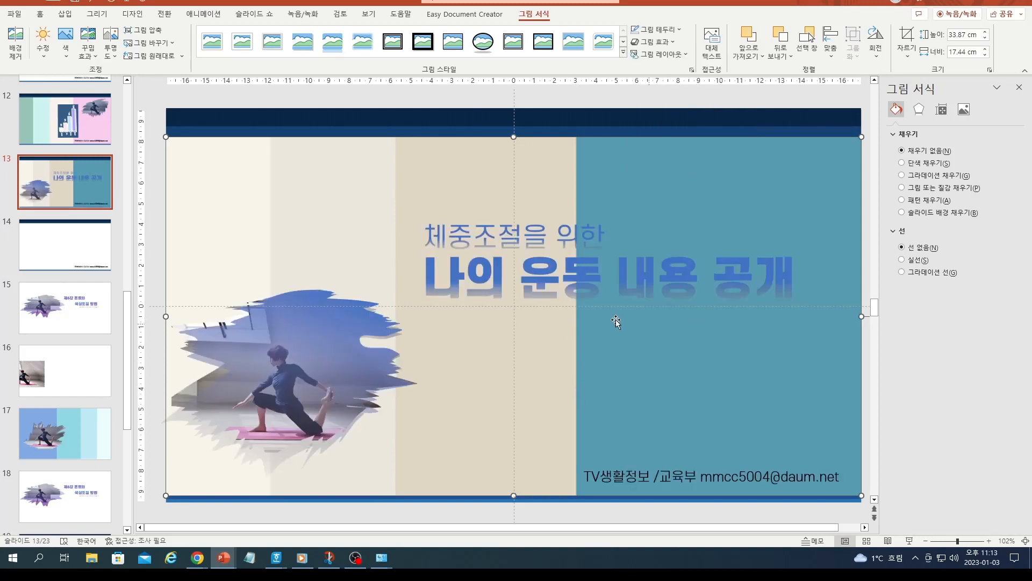
Step: Change the text colour of both title lines, "체중조절을 위한" and "나의 운동 내용 공개", to white
{"action": "left_click", "coordinate": [578, 231]}
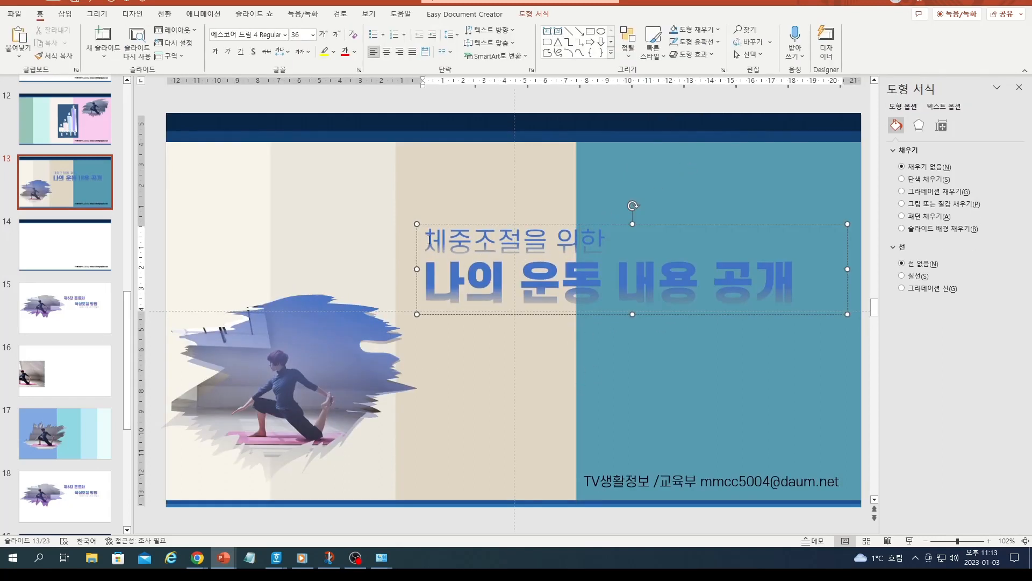
{"action": "left_click_drag", "start_coordinate": [429, 238], "coordinate": [777, 283]}
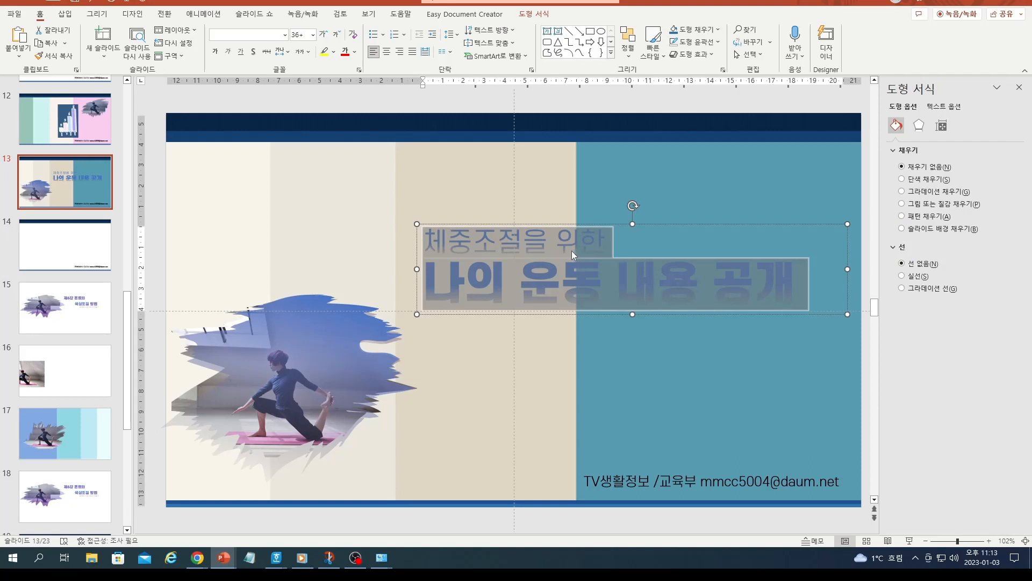
{"action": "left_click", "coordinate": [601, 241]}
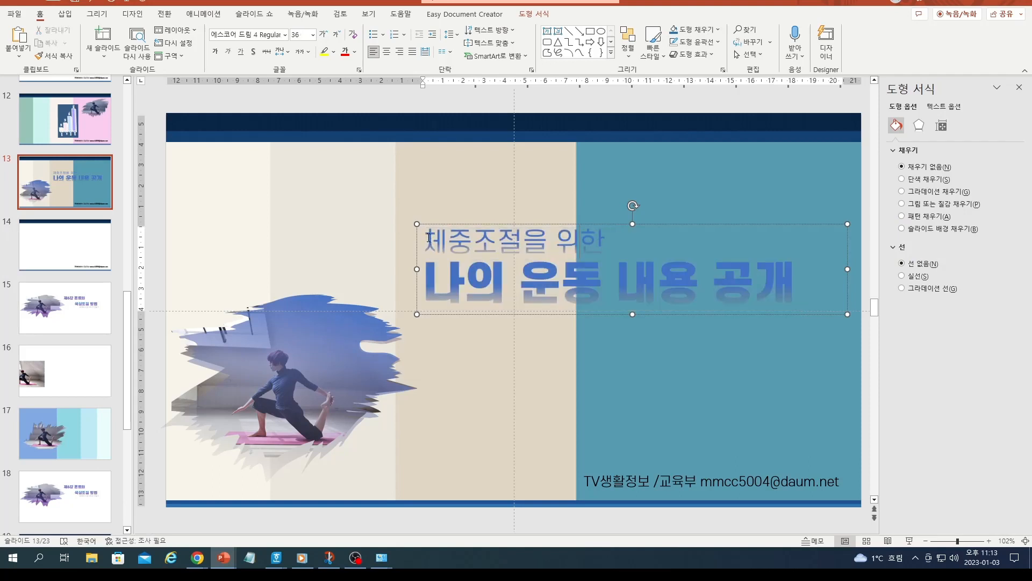
{"action": "left_click_drag", "start_coordinate": [428, 237], "coordinate": [748, 272]}
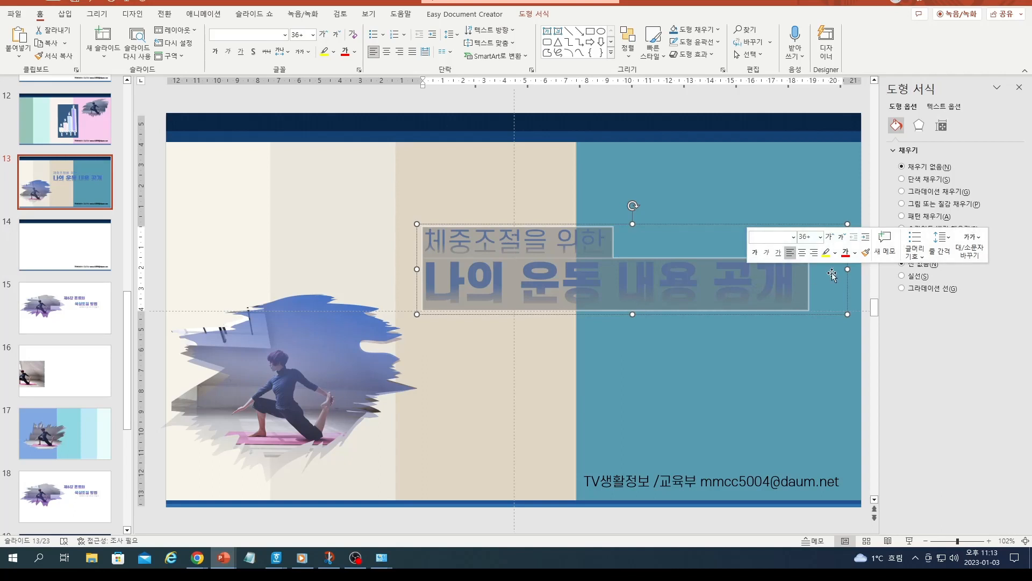
{"action": "left_click", "coordinate": [856, 253]}
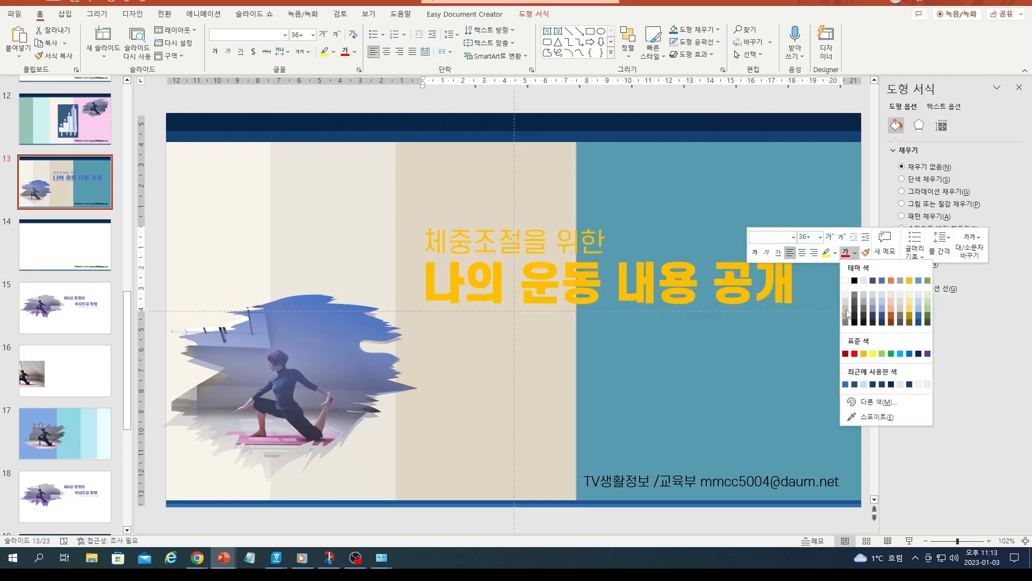
{"action": "left_click", "coordinate": [845, 280]}
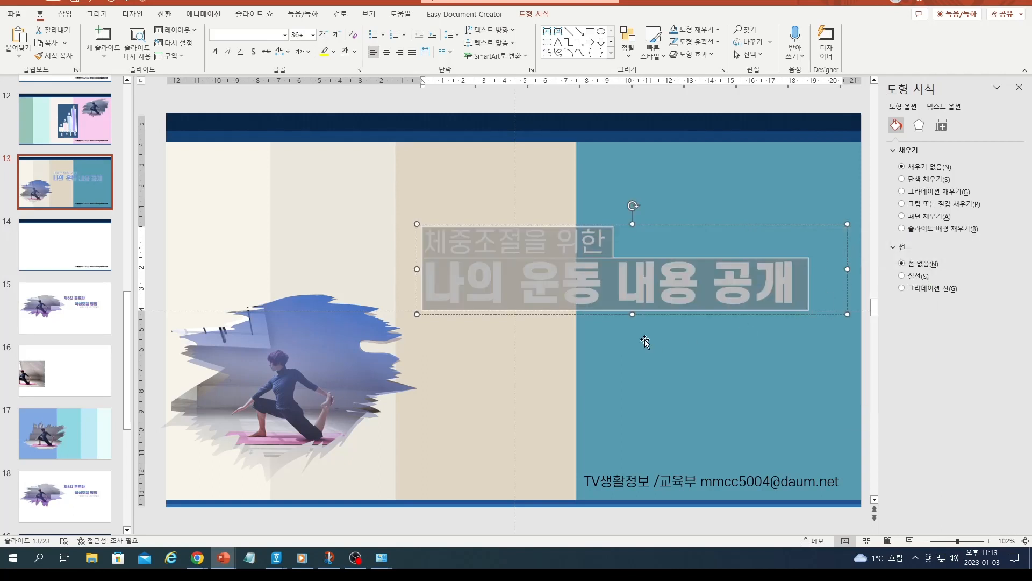
{"action": "left_click", "coordinate": [650, 323]}
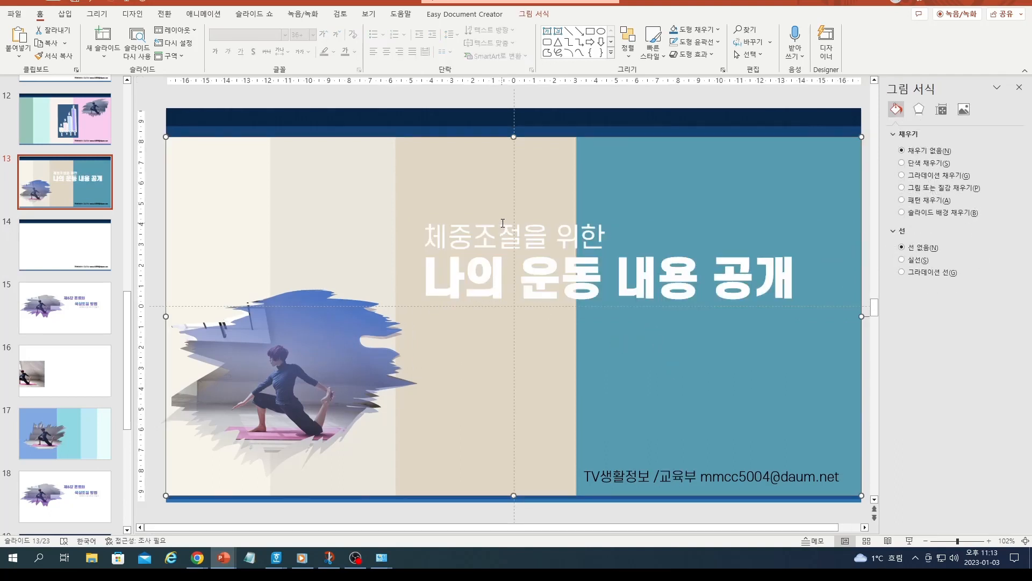
{"action": "left_click", "coordinate": [502, 223]}
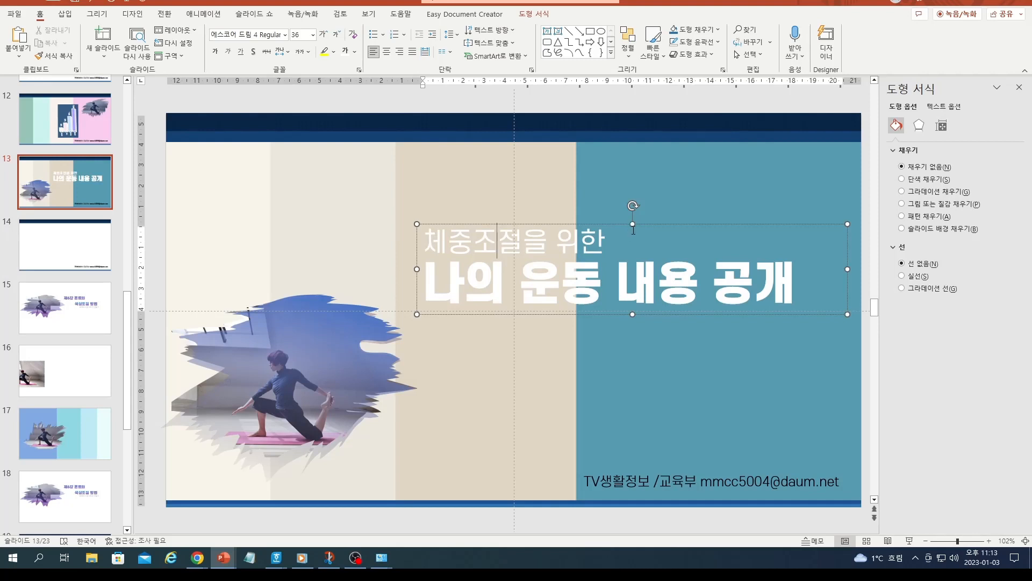
{"action": "left_click", "coordinate": [576, 339]}
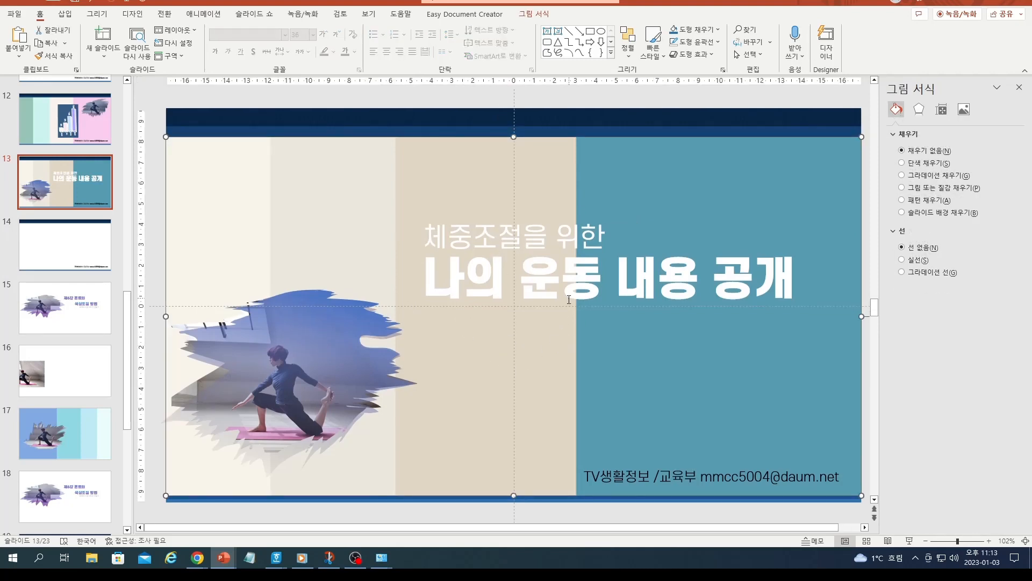
{"action": "left_click", "coordinate": [597, 221]}
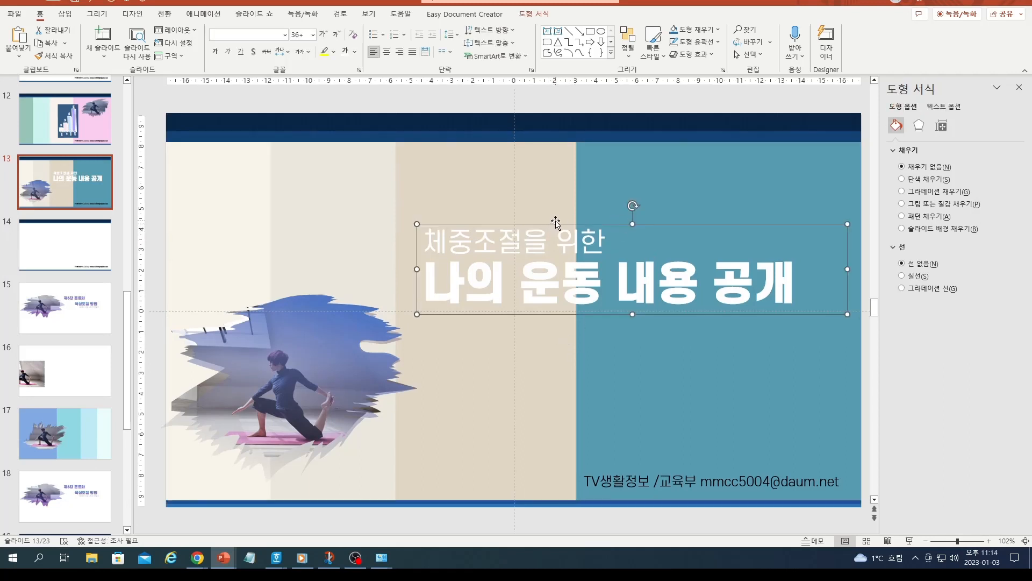
{"action": "left_click", "coordinate": [654, 376]}
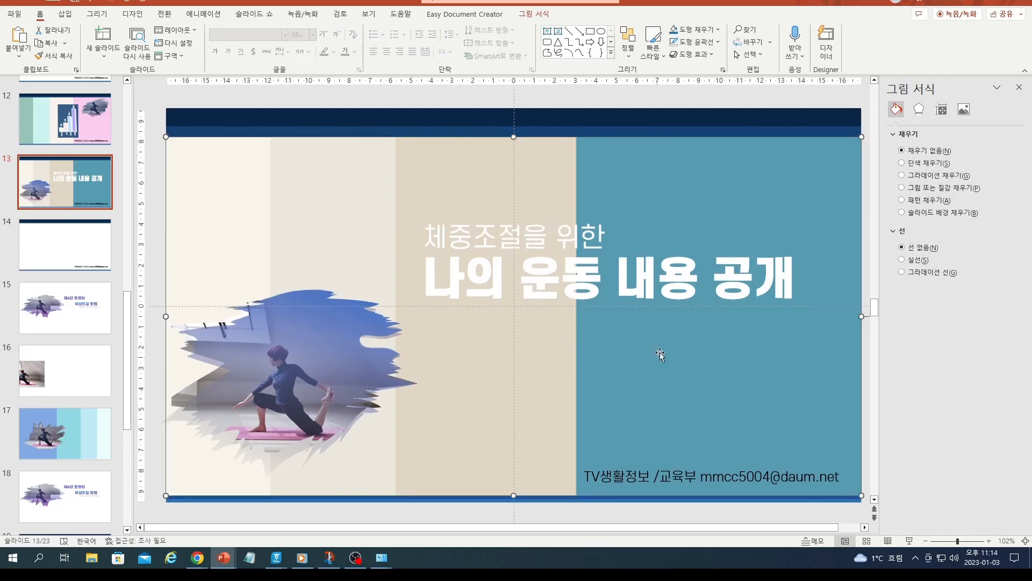
Step: Change the text colour of the footer contact line on the teal stripe to white
{"action": "left_click", "coordinate": [587, 478]}
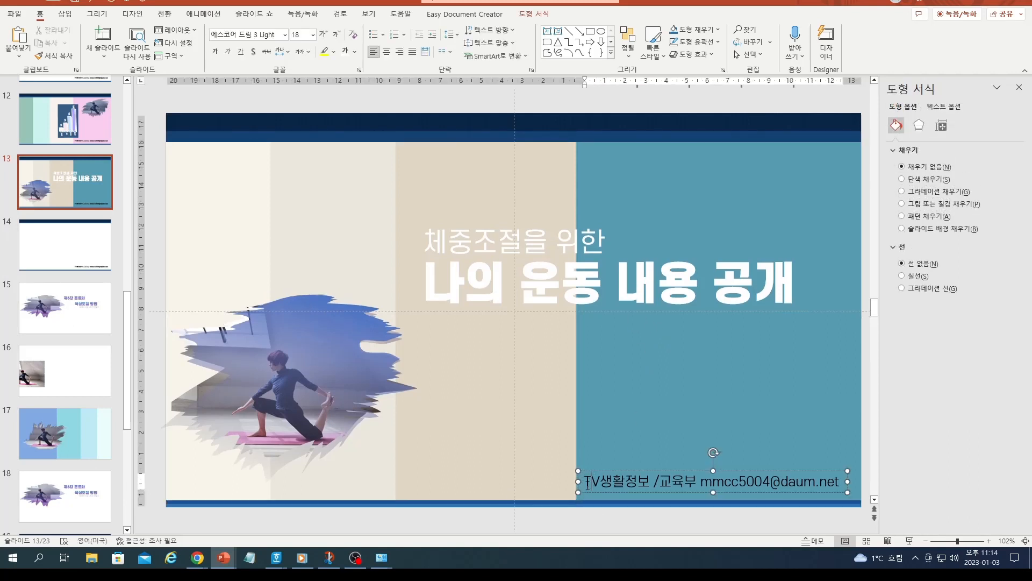
{"action": "left_click_drag", "start_coordinate": [587, 481], "coordinate": [825, 493]}
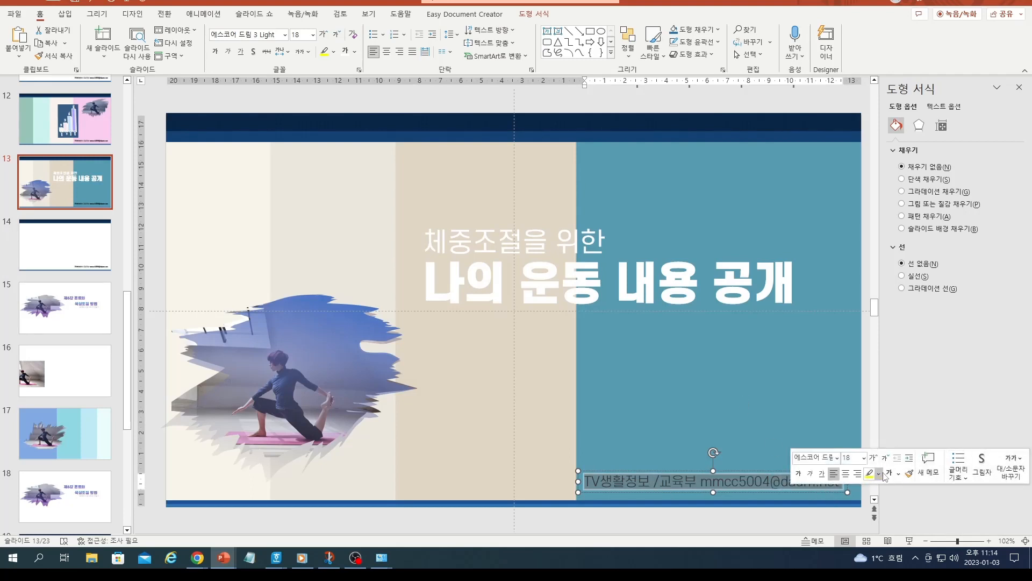
{"action": "right_click", "coordinate": [762, 480]}
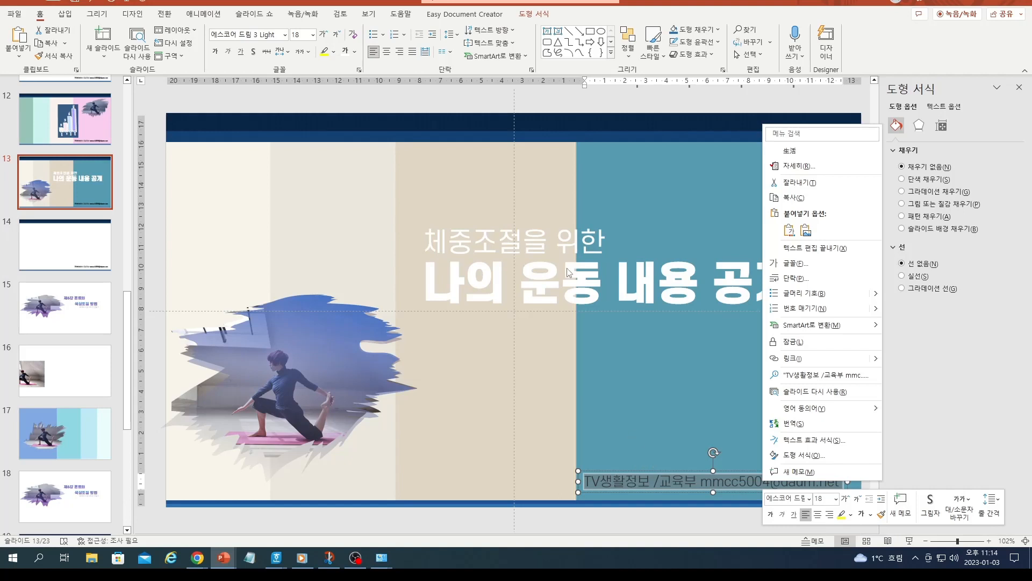
{"action": "left_click", "coordinate": [344, 65]}
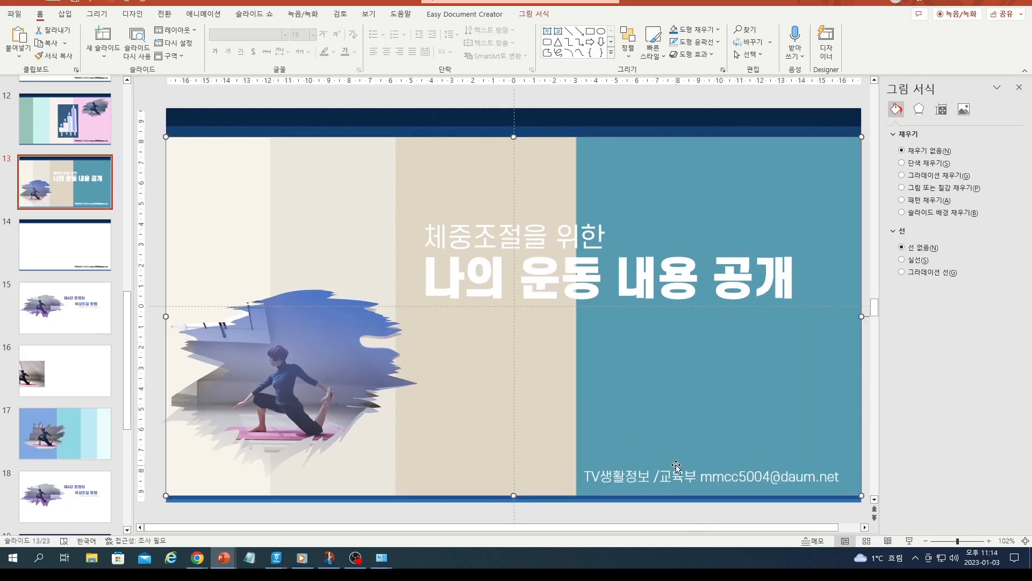
Step: Set the footer contact line's font size to 16 and narrow its text box to fit the text
{"action": "left_click", "coordinate": [591, 485]}
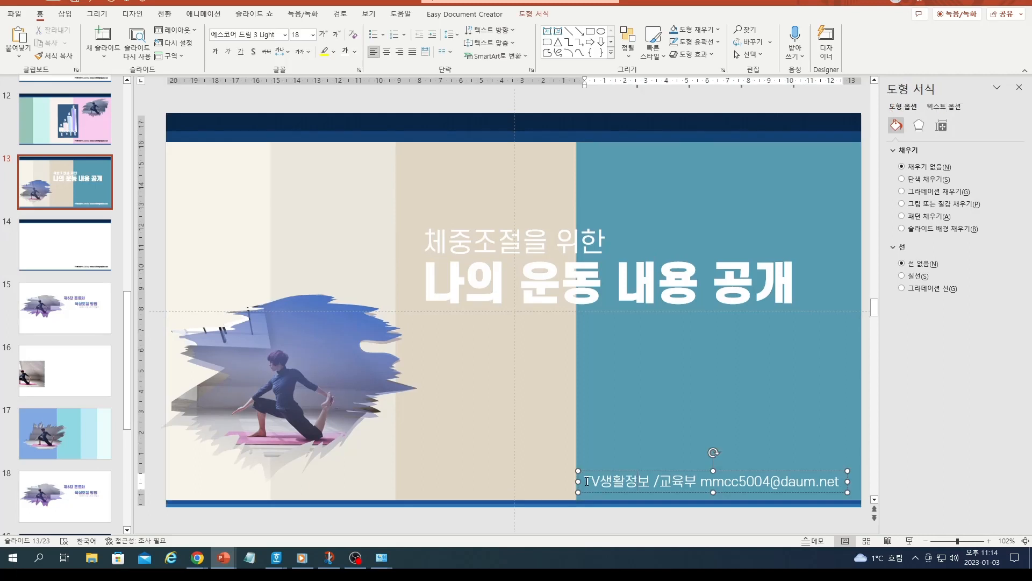
{"action": "left_click_drag", "start_coordinate": [586, 481], "coordinate": [835, 493]}
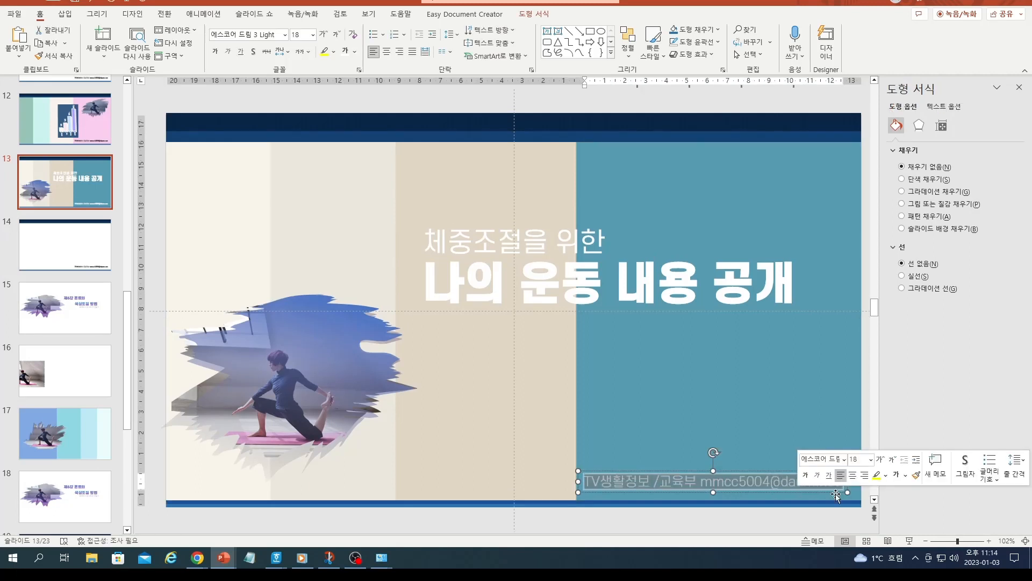
{"action": "left_click", "coordinate": [313, 34]}
{"action": "left_click", "coordinate": [300, 135]}
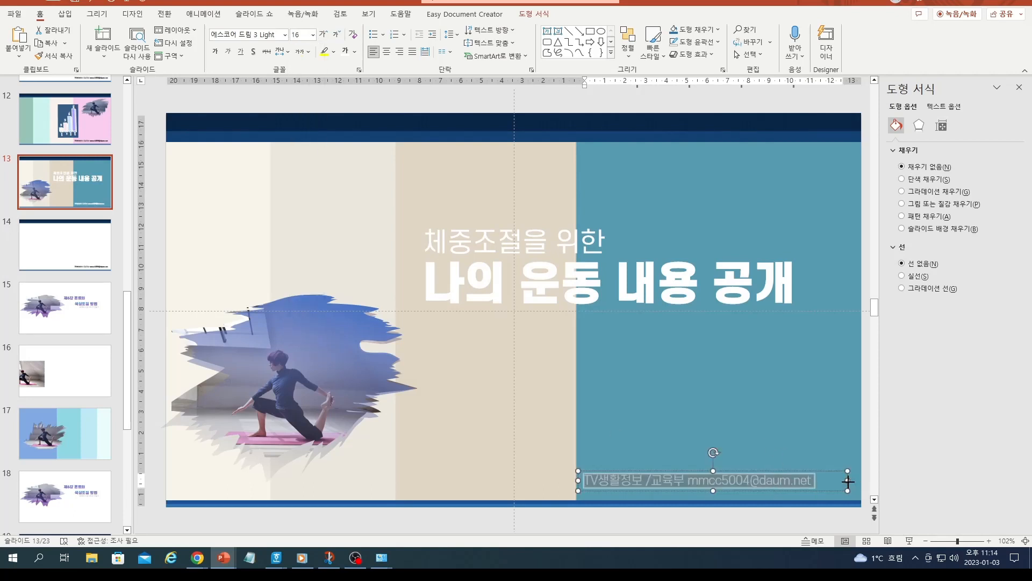
{"action": "left_click_drag", "start_coordinate": [848, 481], "coordinate": [823, 483]}
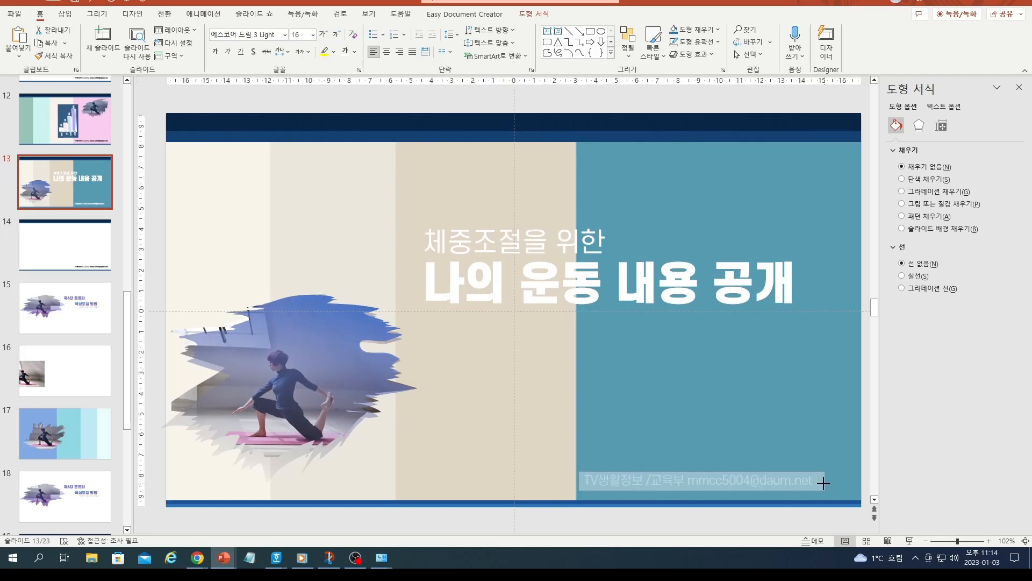
Step: Move the palette picture slightly upward so its top edge sits behind the header band, keeping both sides flush with the slide
{"action": "left_click", "coordinate": [721, 465]}
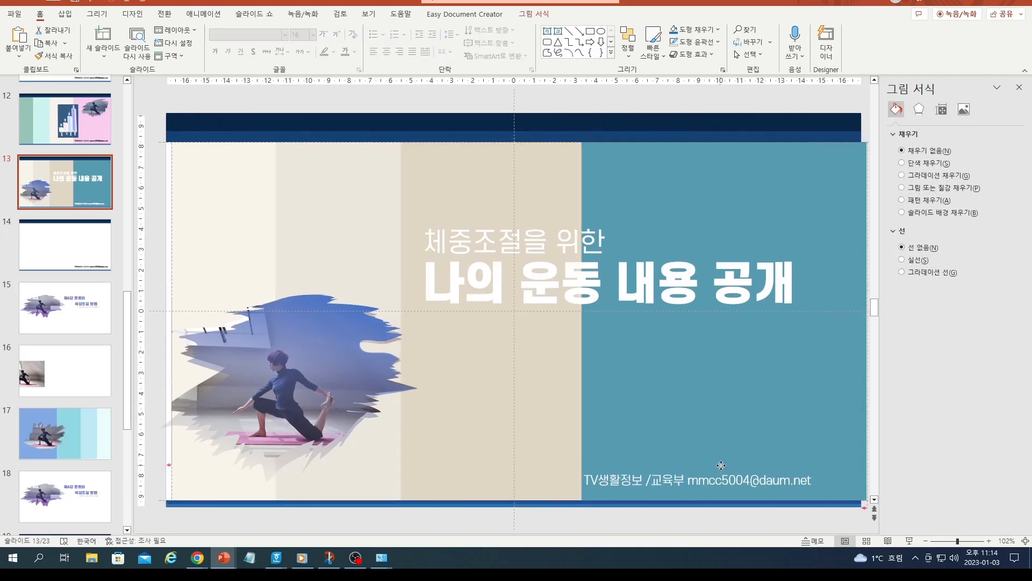
{"action": "left_click", "coordinate": [694, 474]}
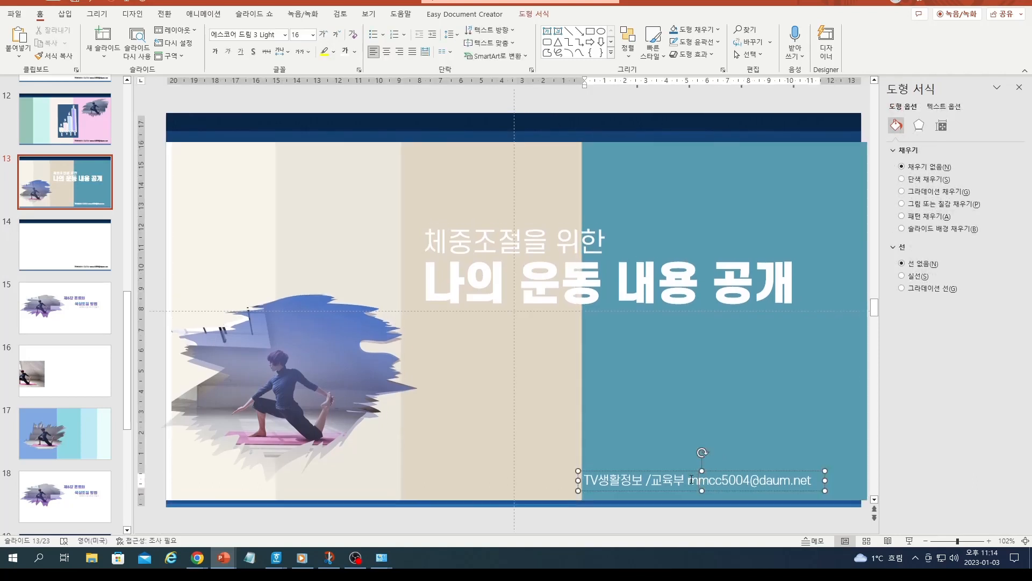
{"action": "mouse_move", "coordinate": [689, 465]}
{"action": "left_mouse_down"}
{"action": "mouse_move", "coordinate": [711, 464]}
{"action": "mouse_move", "coordinate": [660, 460]}
{"action": "mouse_move", "coordinate": [679, 458]}
{"action": "left_mouse_up"}
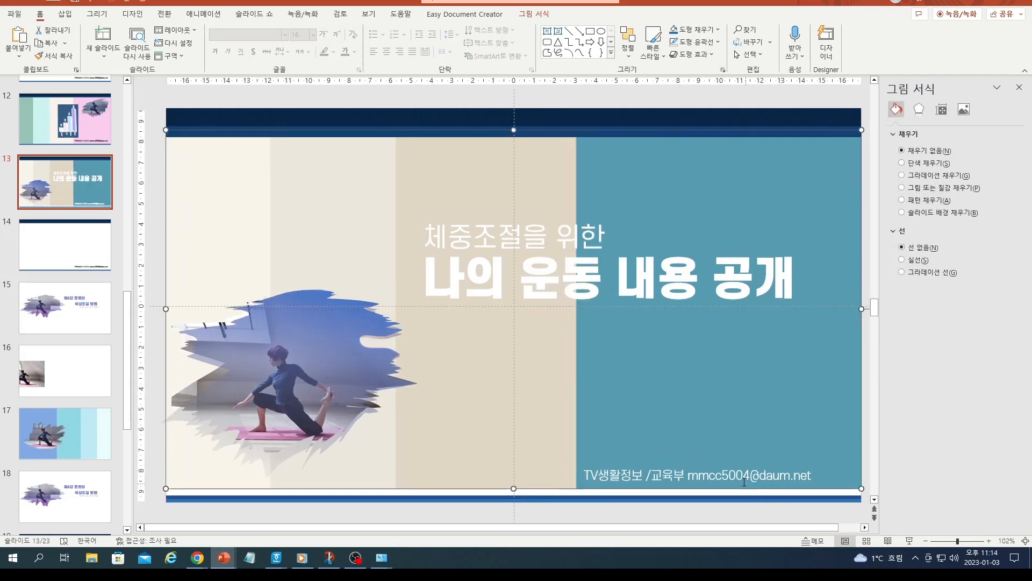
{"action": "left_click", "coordinate": [684, 477]}
{"action": "left_click", "coordinate": [677, 465]}
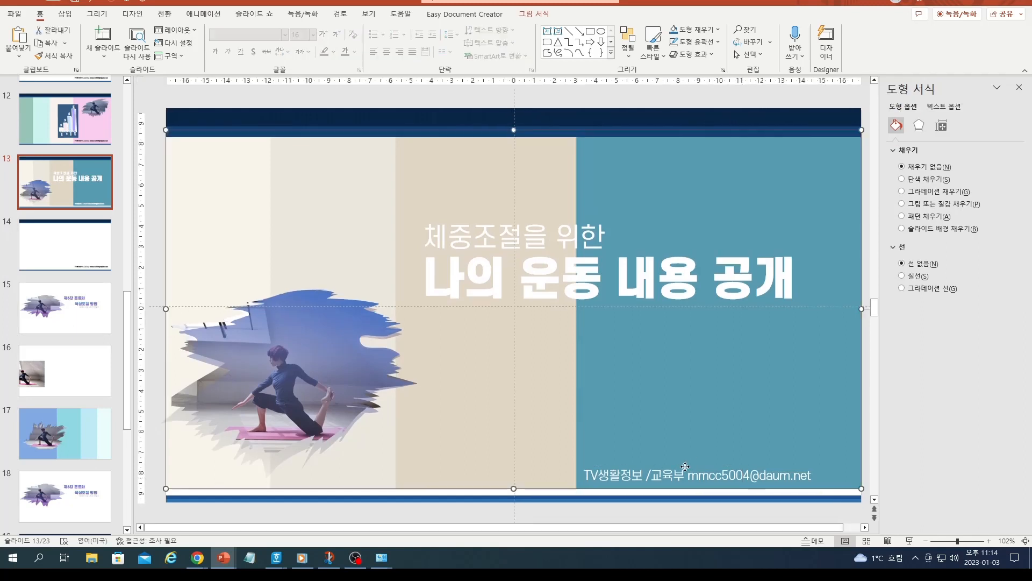
{"action": "left_click_drag", "start_coordinate": [677, 465], "coordinate": [683, 464]}
{"action": "key", "text": "ctrl+z"}
{"action": "left_click", "coordinate": [681, 485]}
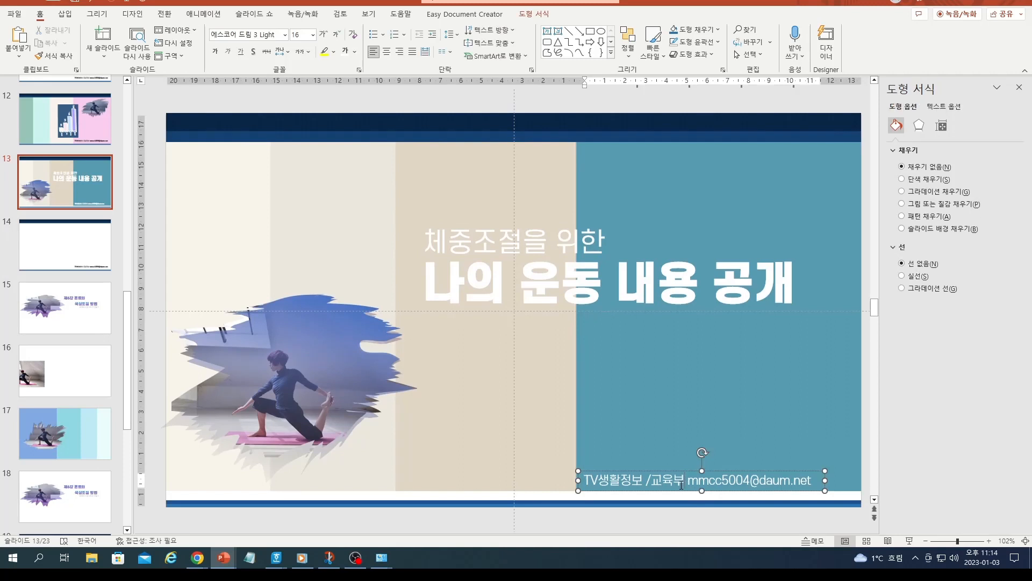
{"action": "left_click", "coordinate": [695, 466]}
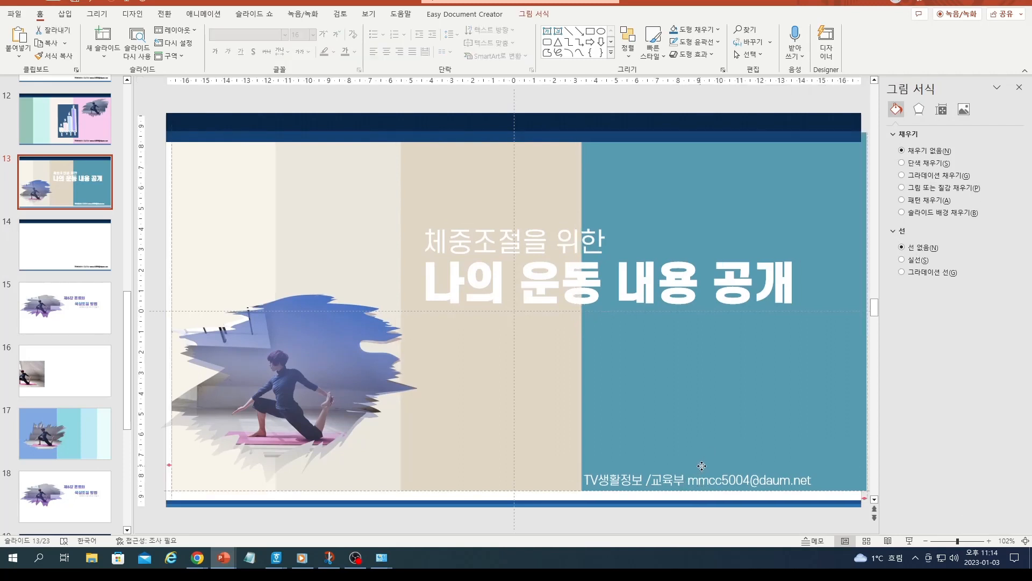
{"action": "mouse_move", "coordinate": [695, 466]}
{"action": "left_mouse_down"}
{"action": "mouse_move", "coordinate": [683, 466]}
{"action": "mouse_move", "coordinate": [695, 465]}
{"action": "left_mouse_up"}
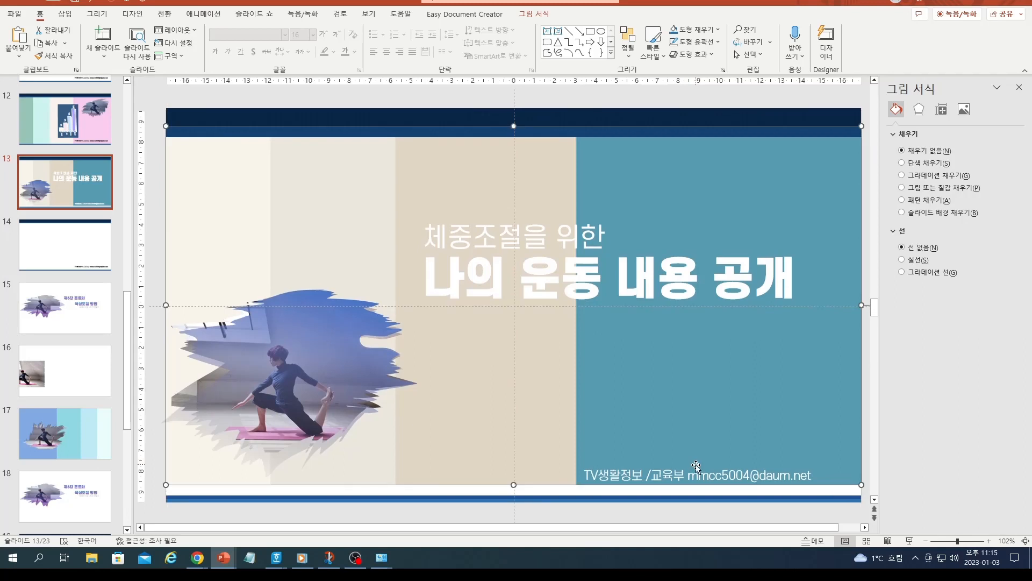
Step: Lock the palette background picture in place
{"action": "right_click", "coordinate": [798, 412]}
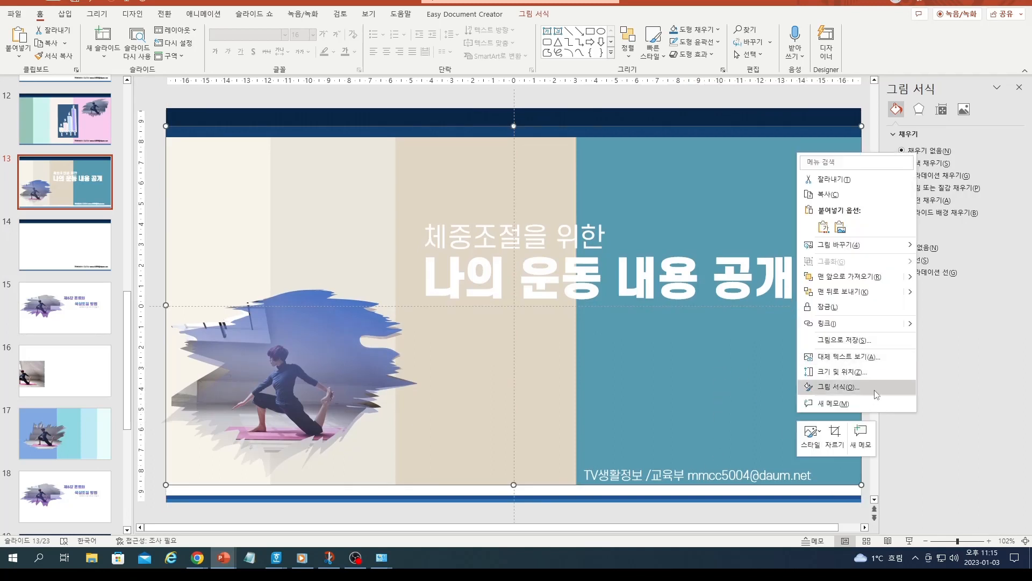
{"action": "mouse_move", "coordinate": [835, 293]}
{"action": "left_click", "coordinate": [838, 317]}
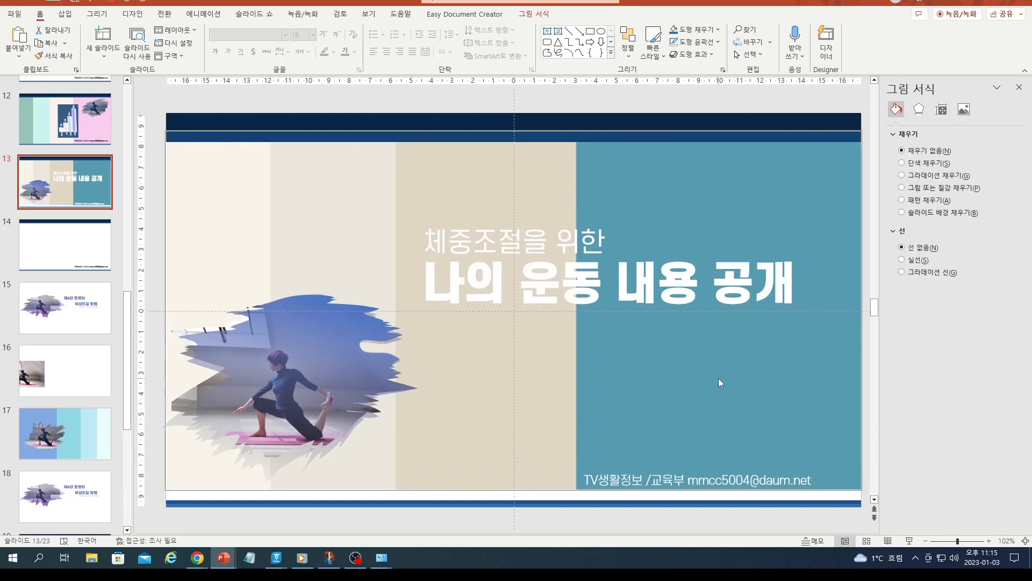
Step: Move the footer contact text box slightly up and to the right within the teal stripe
{"action": "left_click", "coordinate": [655, 475]}
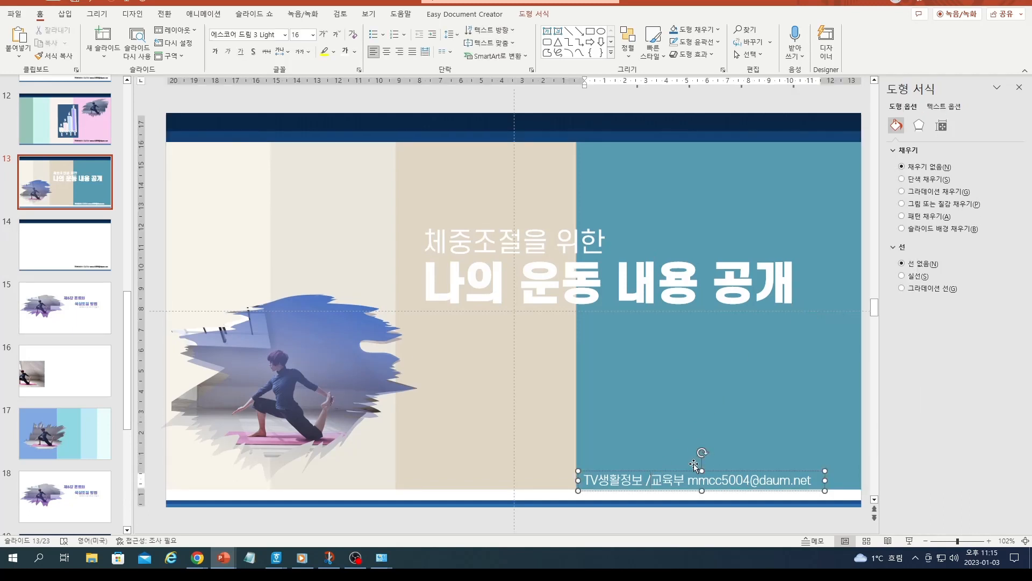
{"action": "left_click", "coordinate": [701, 463]}
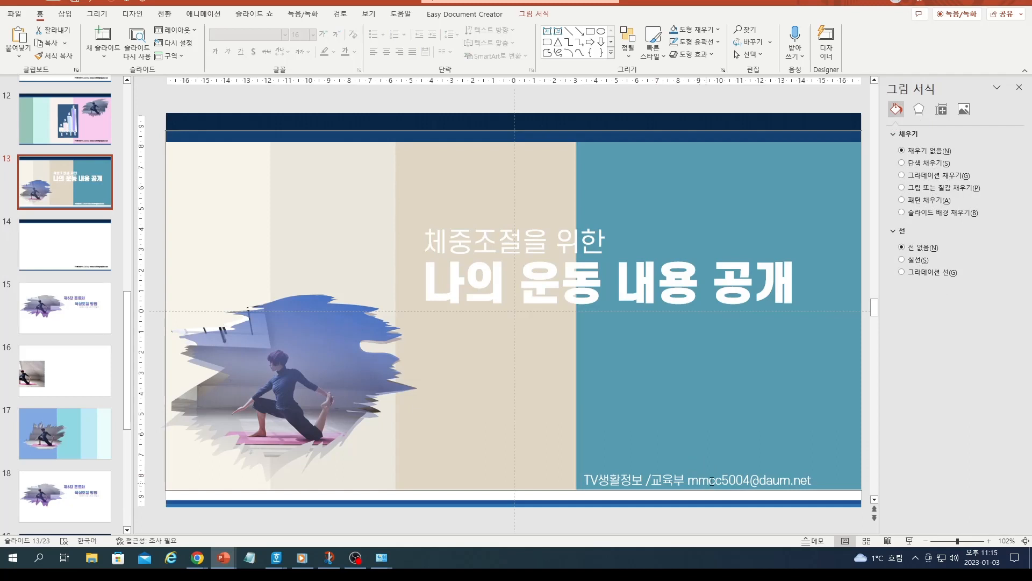
{"action": "left_click", "coordinate": [715, 473]}
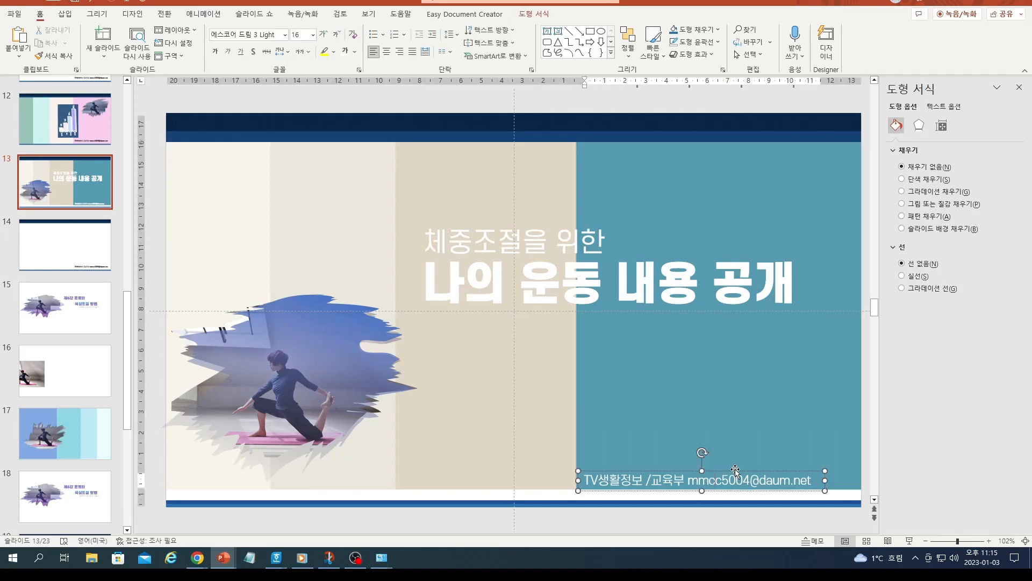
{"action": "left_click", "coordinate": [735, 466]}
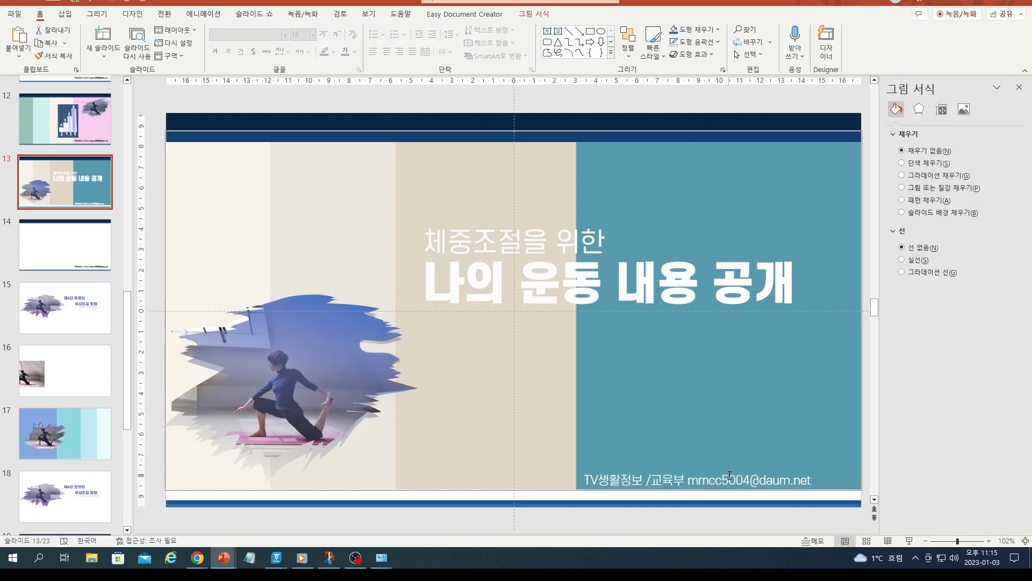
{"action": "left_click", "coordinate": [626, 480]}
{"action": "left_click_drag", "start_coordinate": [589, 470], "coordinate": [614, 462]}
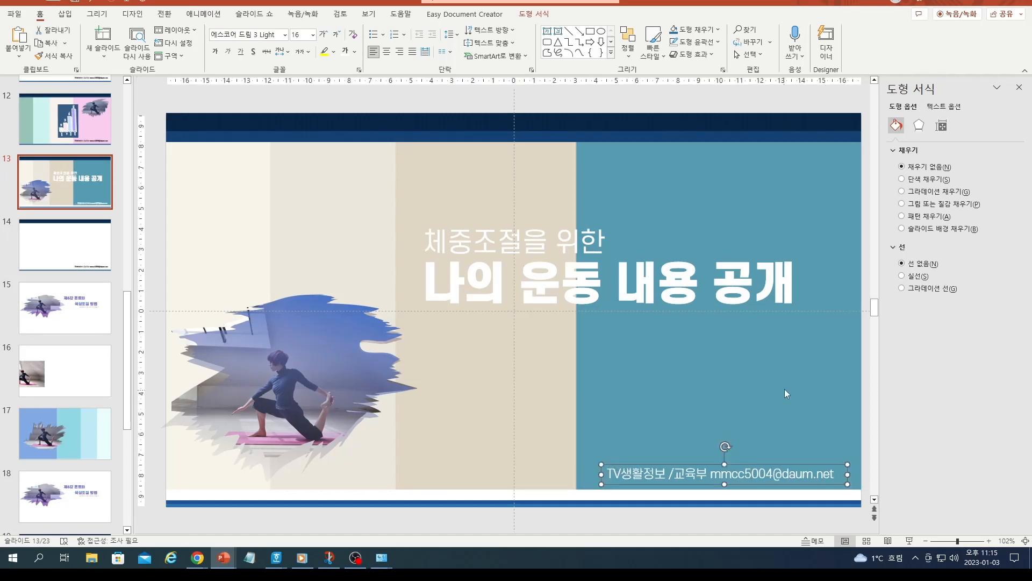
Step: Move the two-line title text box slightly up and to the right
{"action": "left_click", "coordinate": [571, 369]}
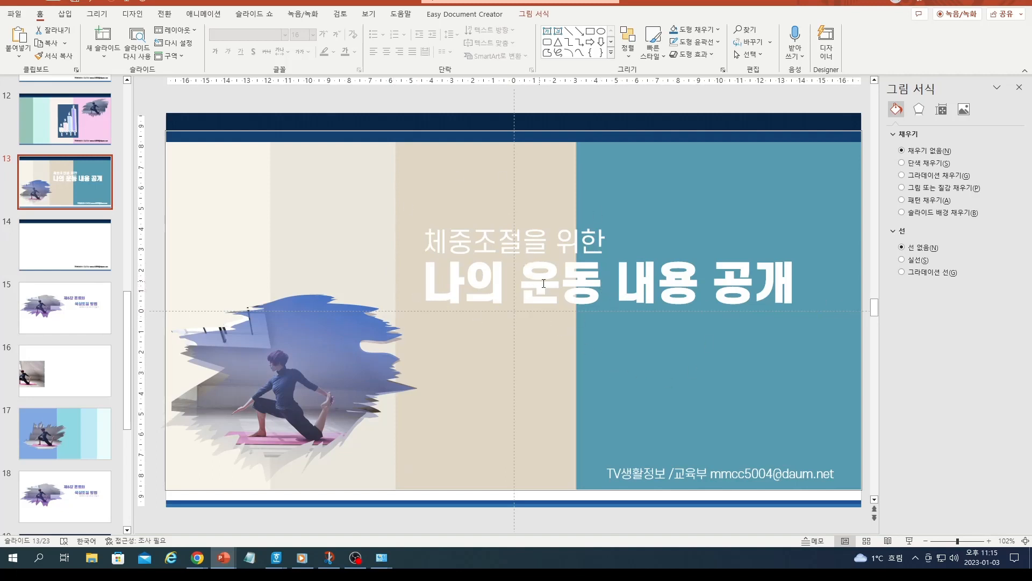
{"action": "left_click", "coordinate": [493, 237]}
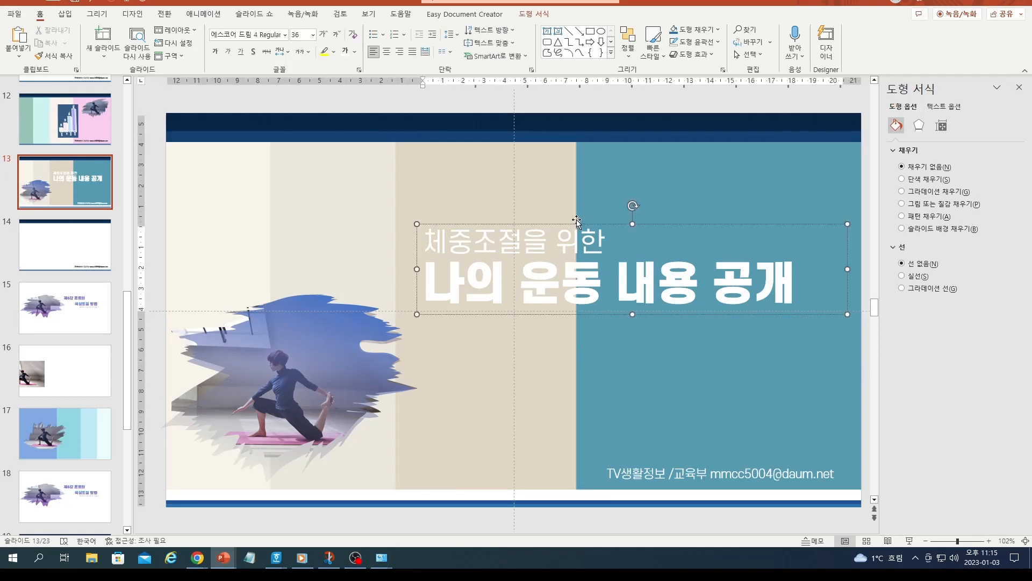
{"action": "left_click", "coordinate": [593, 232]}
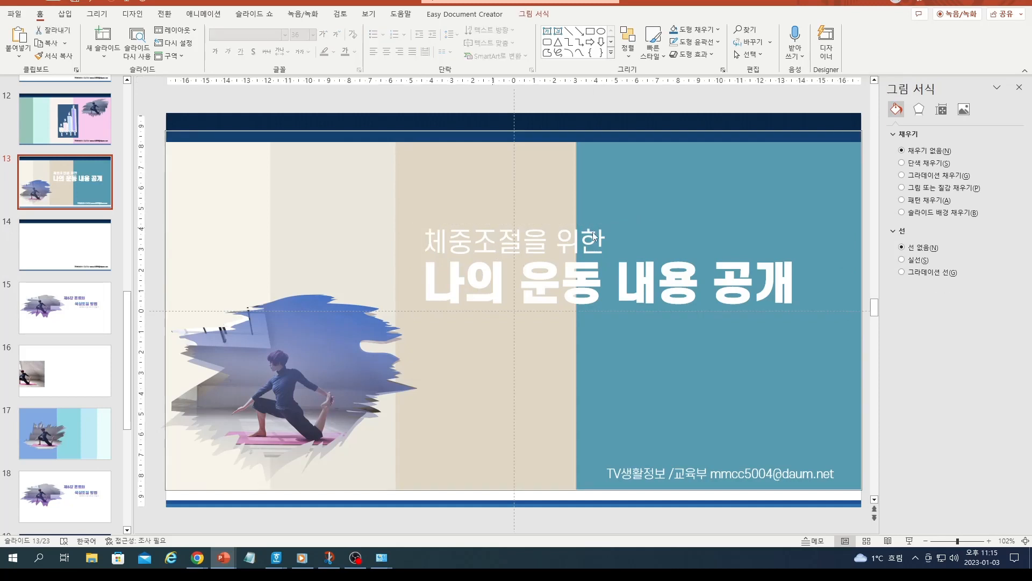
{"action": "left_click", "coordinate": [573, 230]}
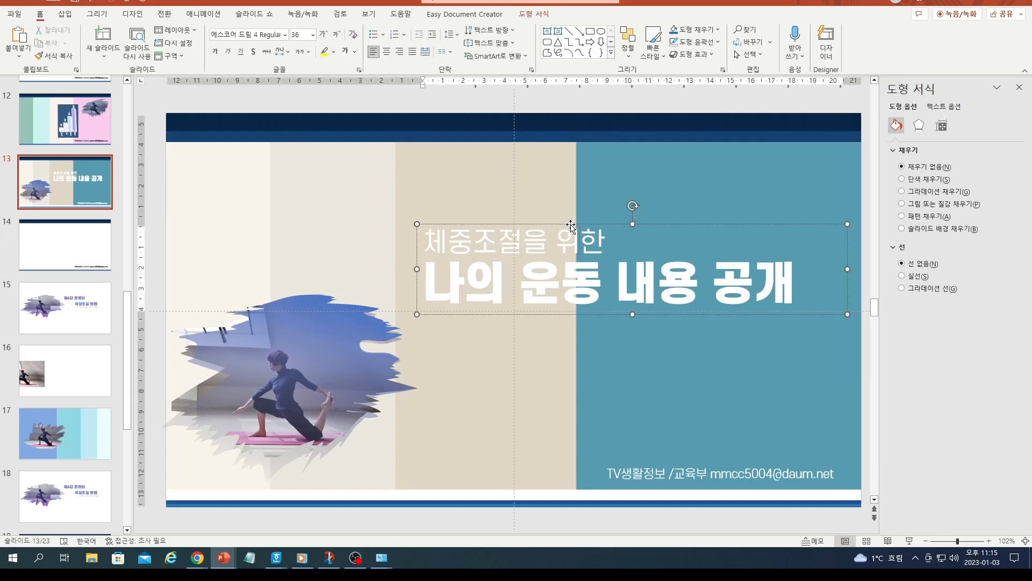
{"action": "left_click_drag", "start_coordinate": [571, 226], "coordinate": [586, 199]}
{"action": "left_click", "coordinate": [611, 331]}
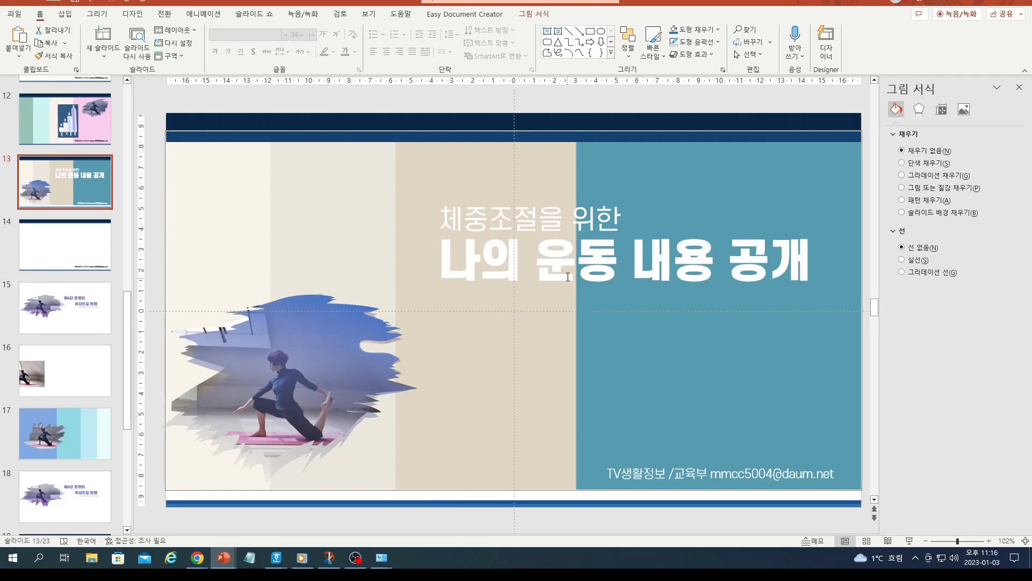
Step: Set the character spacing of both title lines to 좁게 (tight)
{"action": "left_click", "coordinate": [449, 222]}
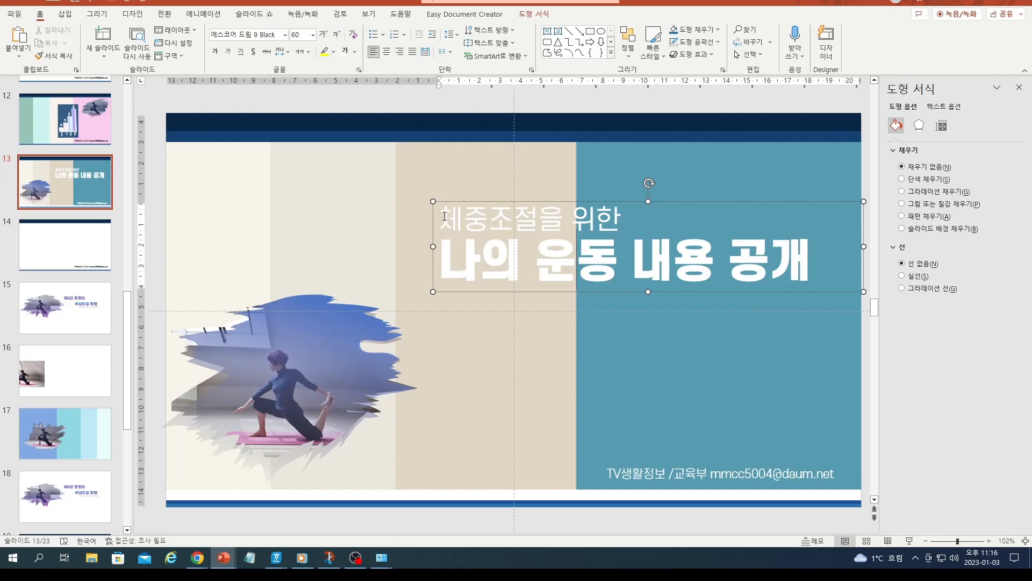
{"action": "left_click_drag", "start_coordinate": [444, 222], "coordinate": [803, 243]}
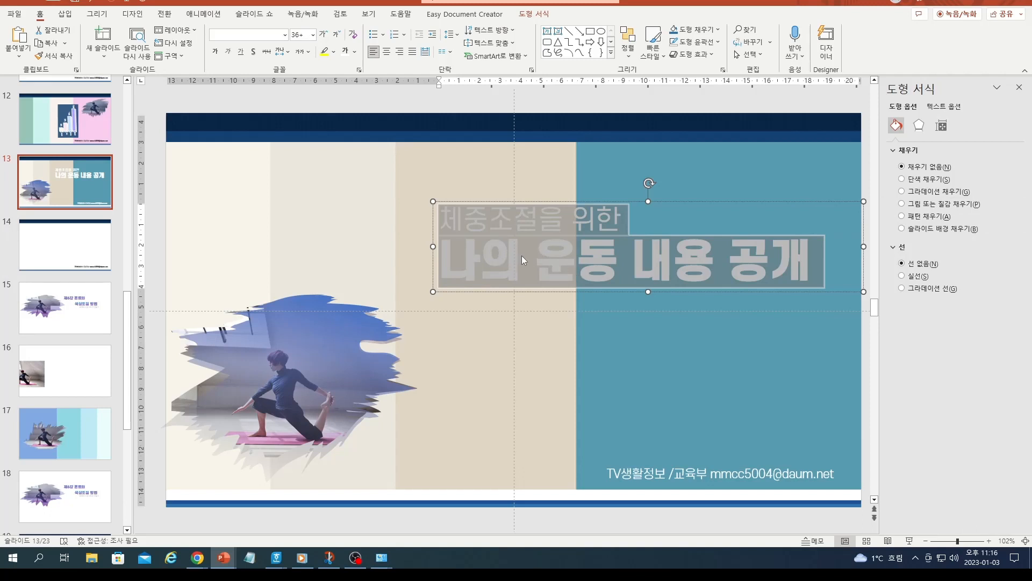
{"action": "left_click", "coordinate": [289, 54]}
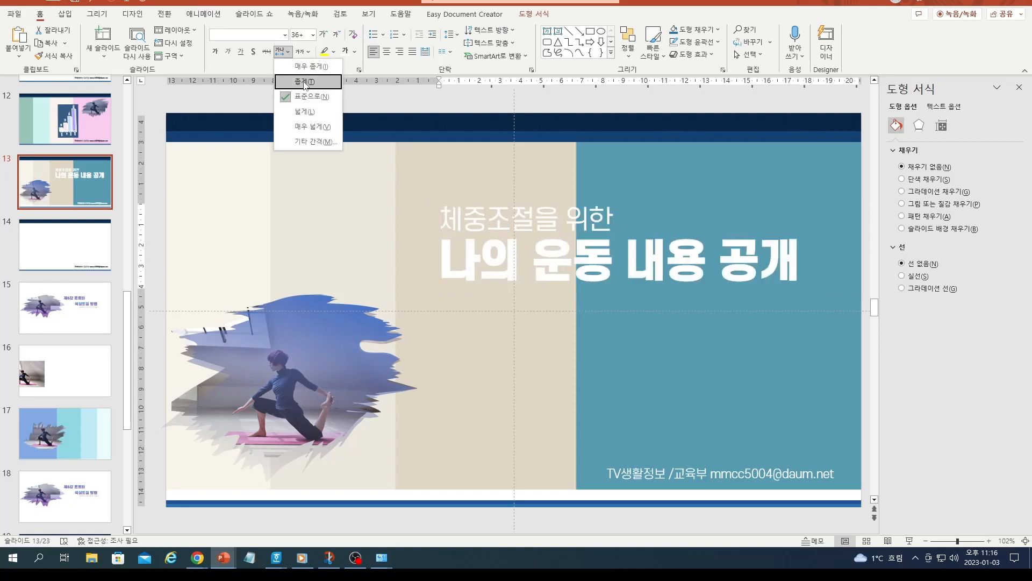
{"action": "left_click", "coordinate": [305, 82]}
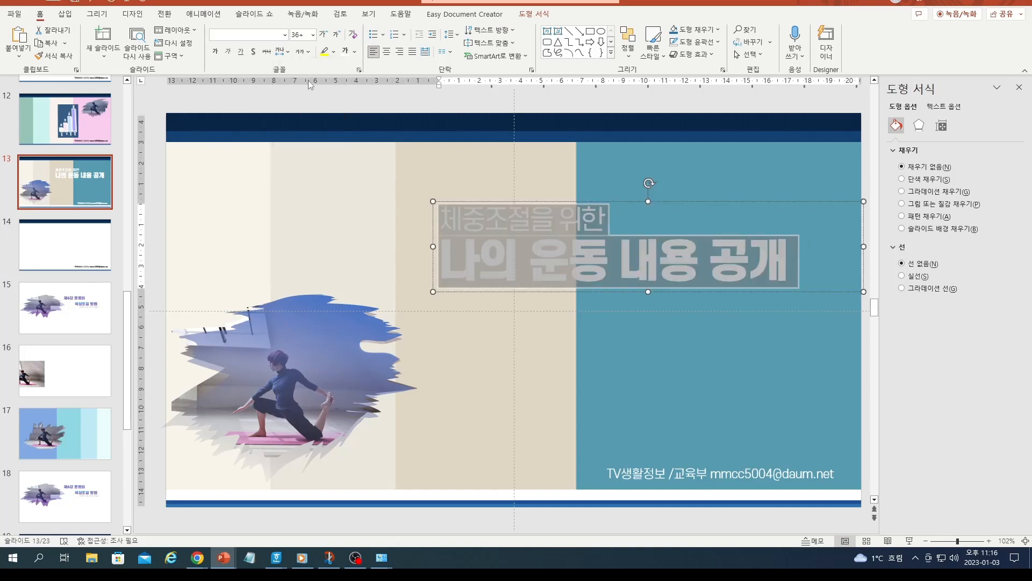
{"action": "left_click", "coordinate": [549, 303]}
Step: Set the line spacing of both title lines to 1.5줄 (1.5 lines)
{"action": "left_click", "coordinate": [607, 222]}
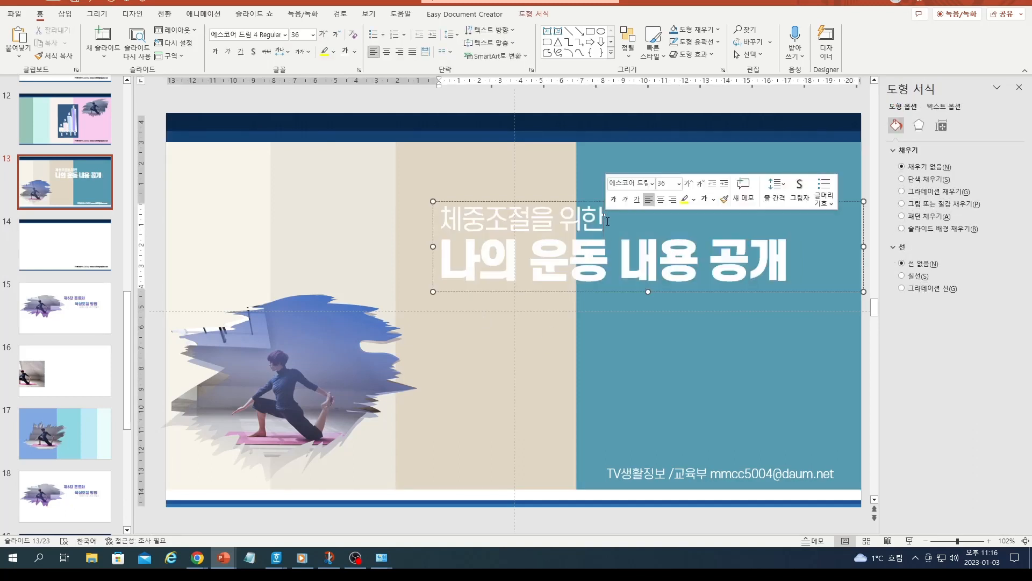
{"action": "left_click_drag", "start_coordinate": [437, 217], "coordinate": [823, 265]}
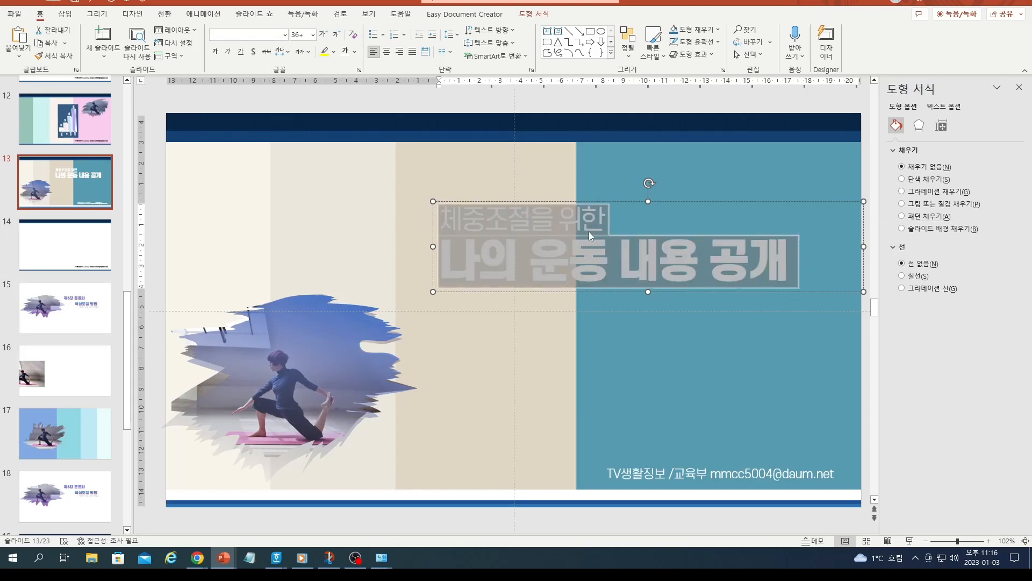
{"action": "left_click", "coordinate": [455, 36]}
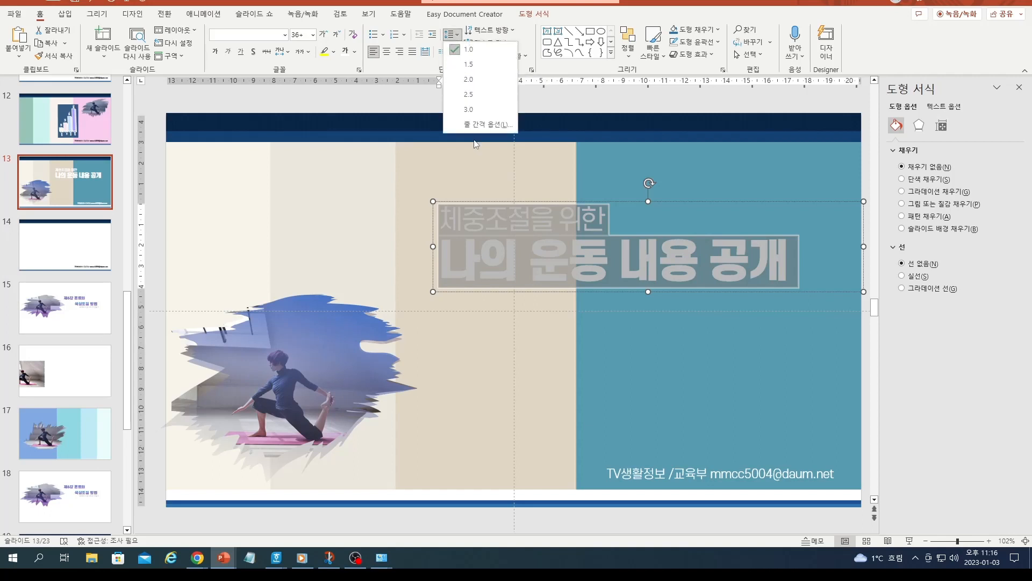
{"action": "left_click", "coordinate": [481, 124]}
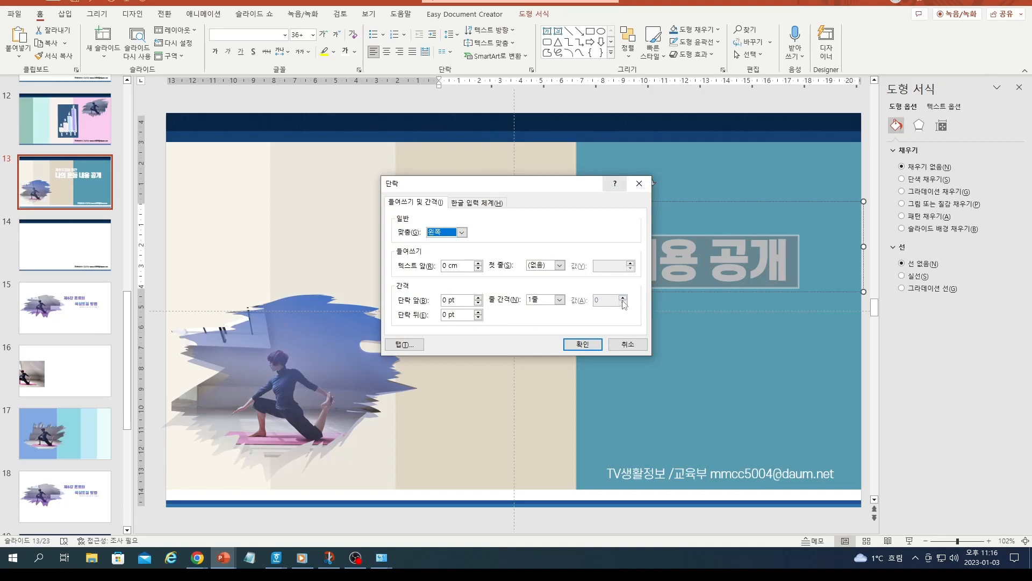
{"action": "left_click", "coordinate": [559, 299]}
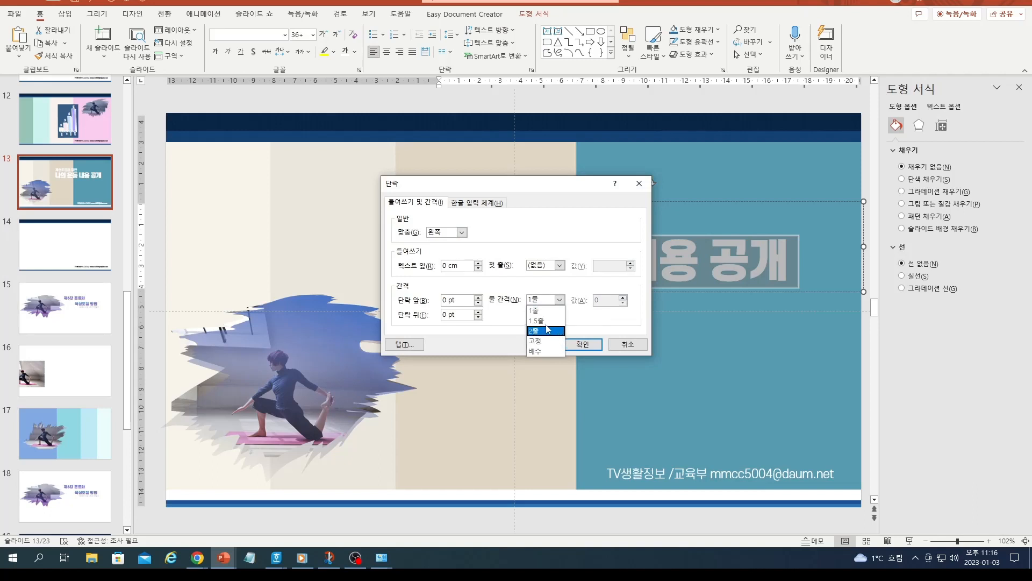
{"action": "left_click", "coordinate": [534, 321]}
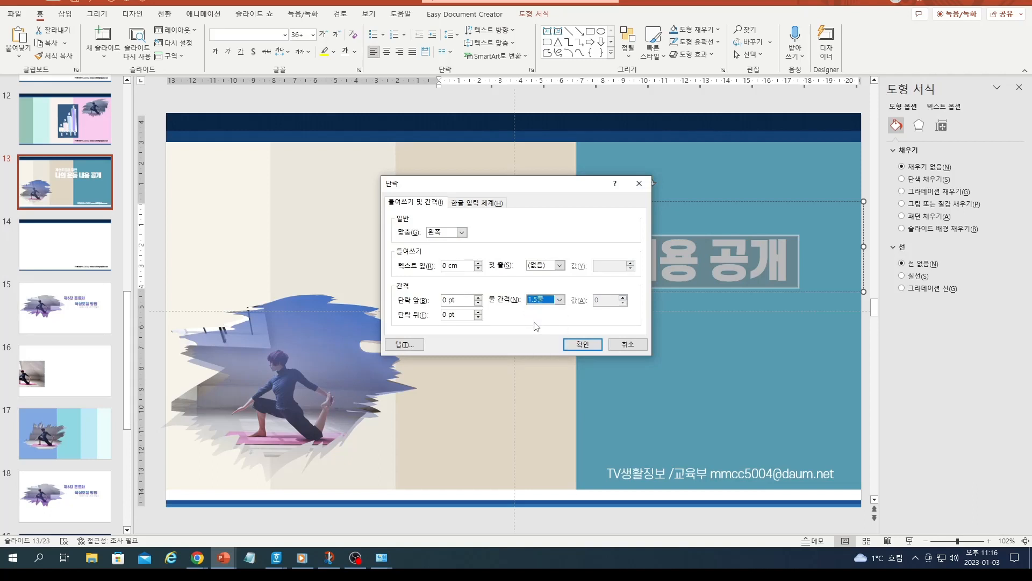
{"action": "left_click", "coordinate": [582, 344]}
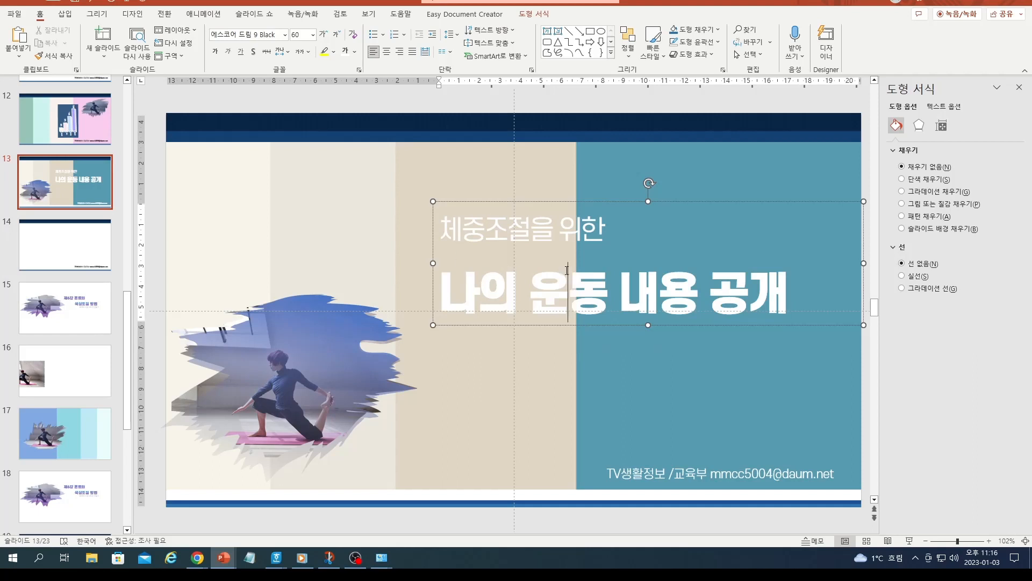
{"action": "left_click", "coordinate": [715, 364]}
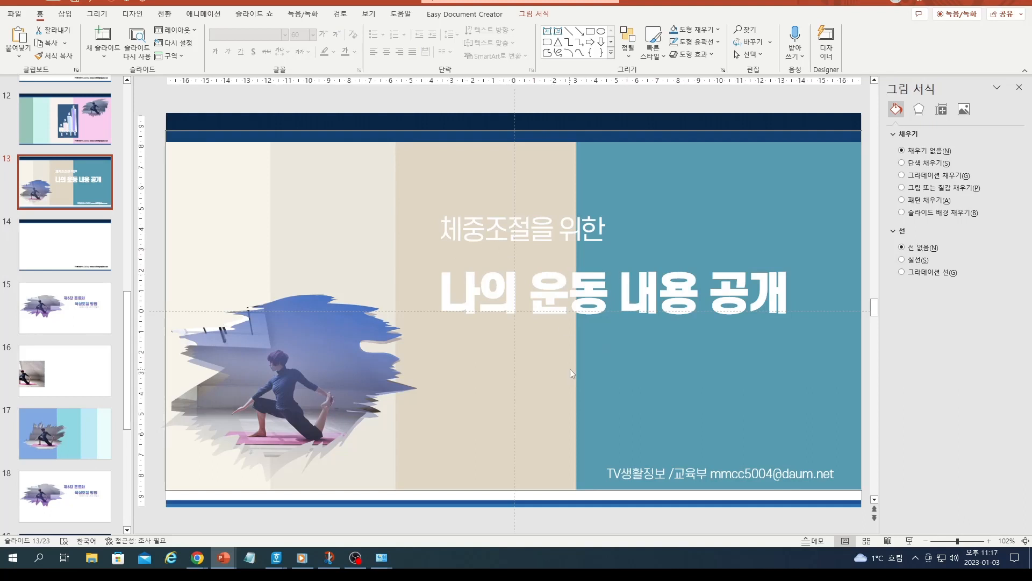
{"action": "left_click", "coordinate": [500, 260]}
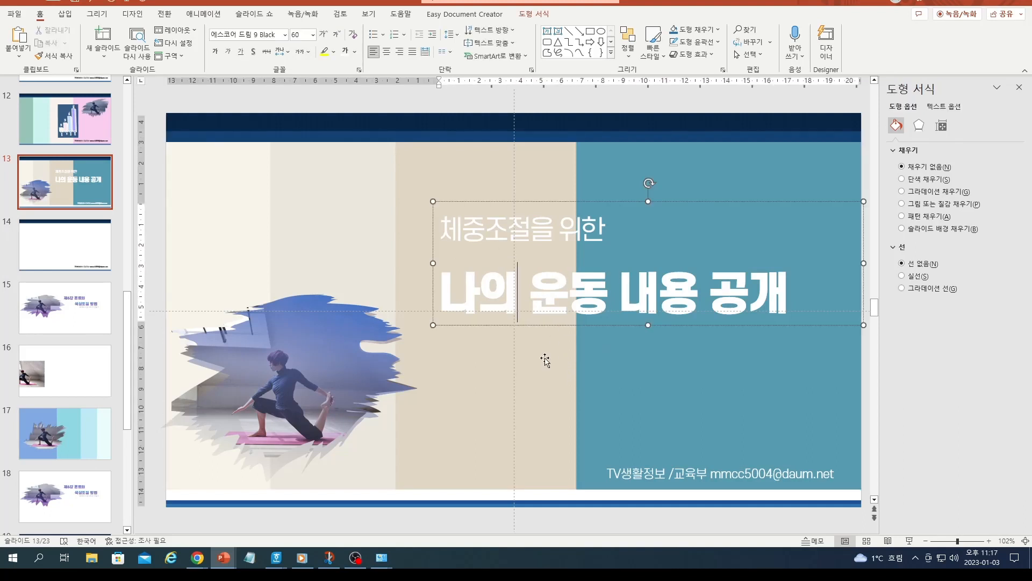
{"action": "left_click", "coordinate": [583, 383]}
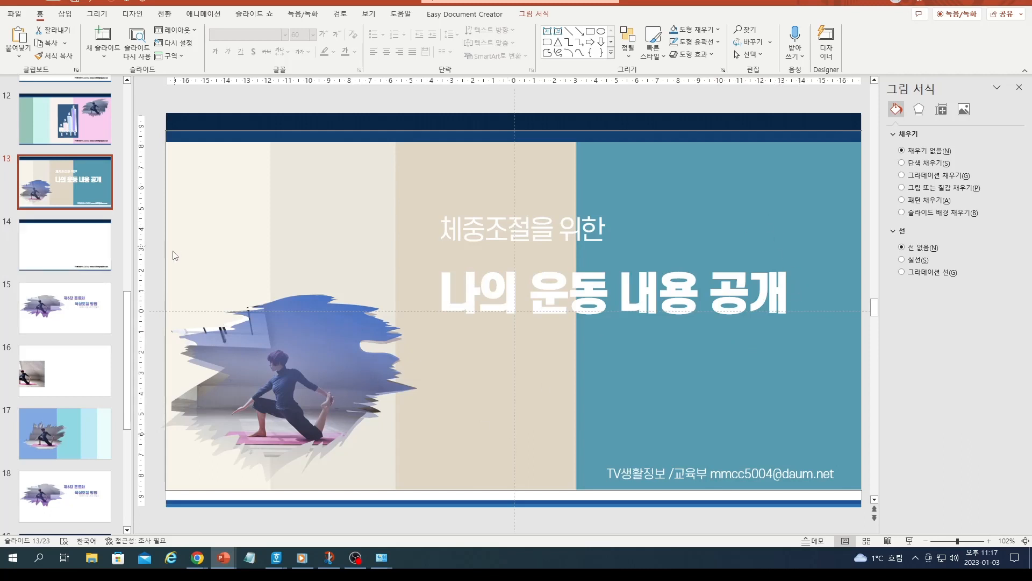
Step: Copy the 3D bar chart group from slide 8 and paste it onto slide 13
{"action": "left_click_drag", "start_coordinate": [128, 354], "coordinate": [119, 256]}
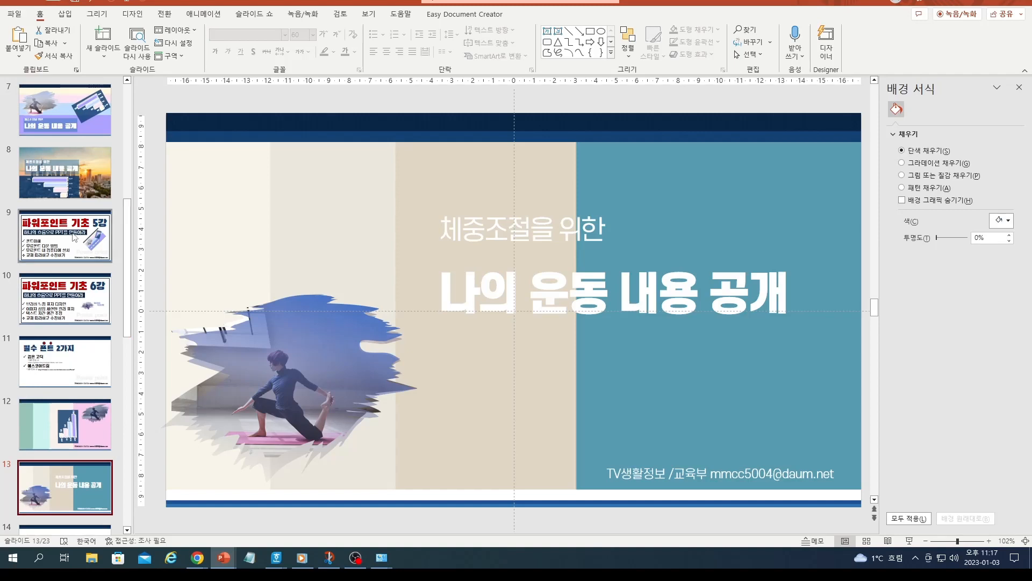
{"action": "left_click", "coordinate": [57, 182]}
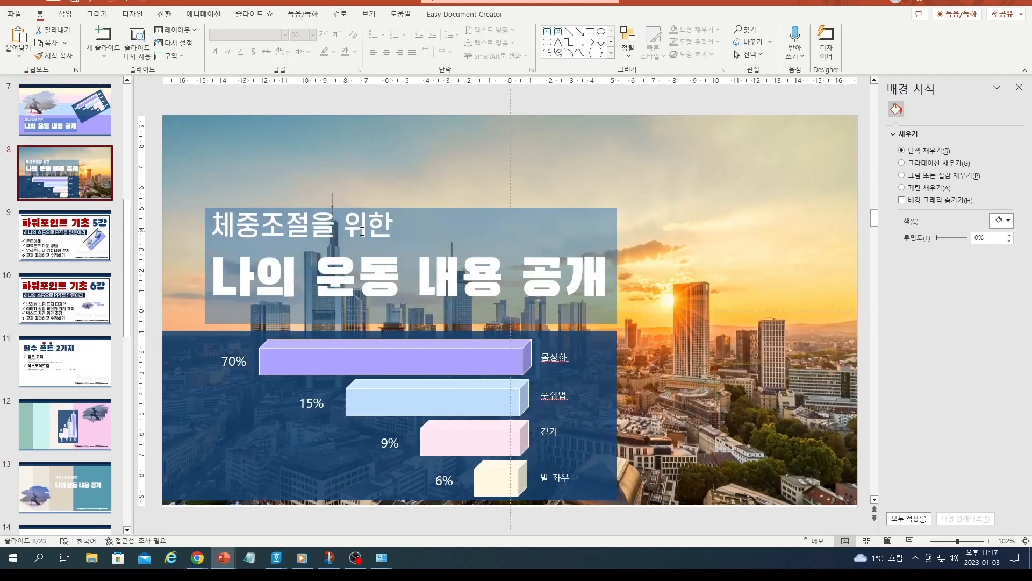
{"action": "left_click", "coordinate": [393, 366]}
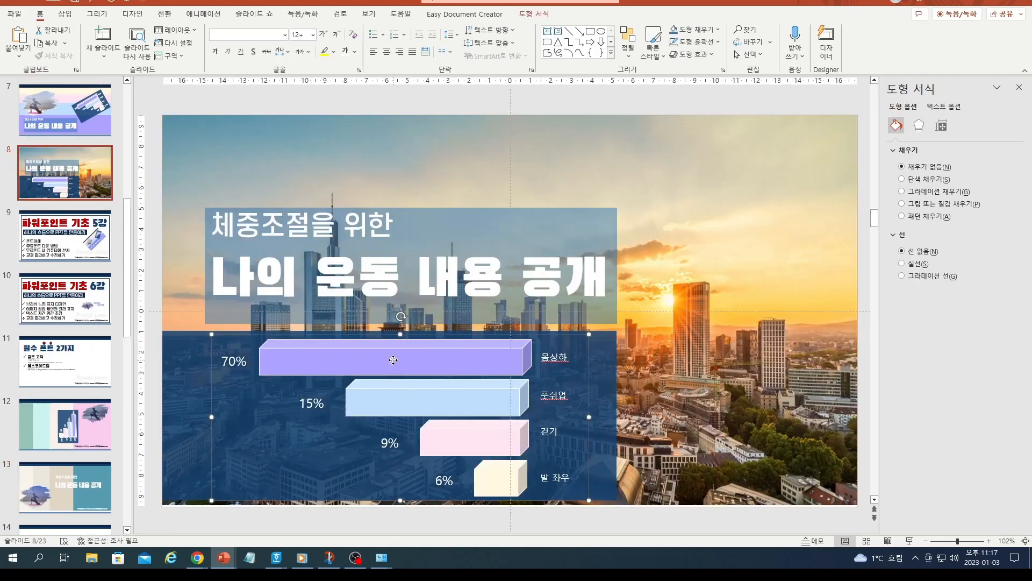
{"action": "right_click", "coordinate": [393, 366]}
{"action": "left_click", "coordinate": [424, 160]}
{"action": "left_click_drag", "start_coordinate": [124, 291], "coordinate": [125, 342]}
{"action": "left_click", "coordinate": [93, 303]}
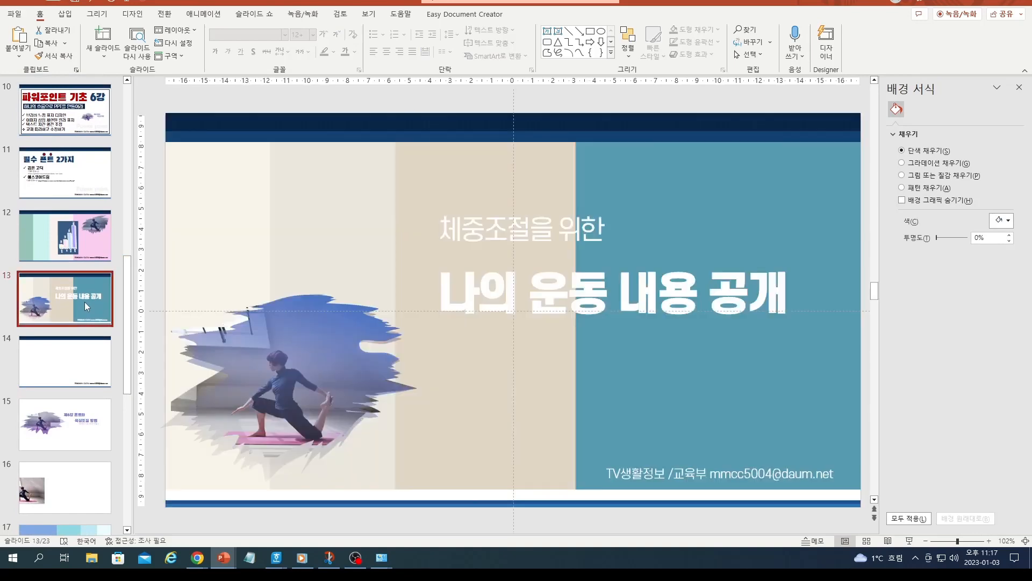
{"action": "right_click", "coordinate": [480, 344]}
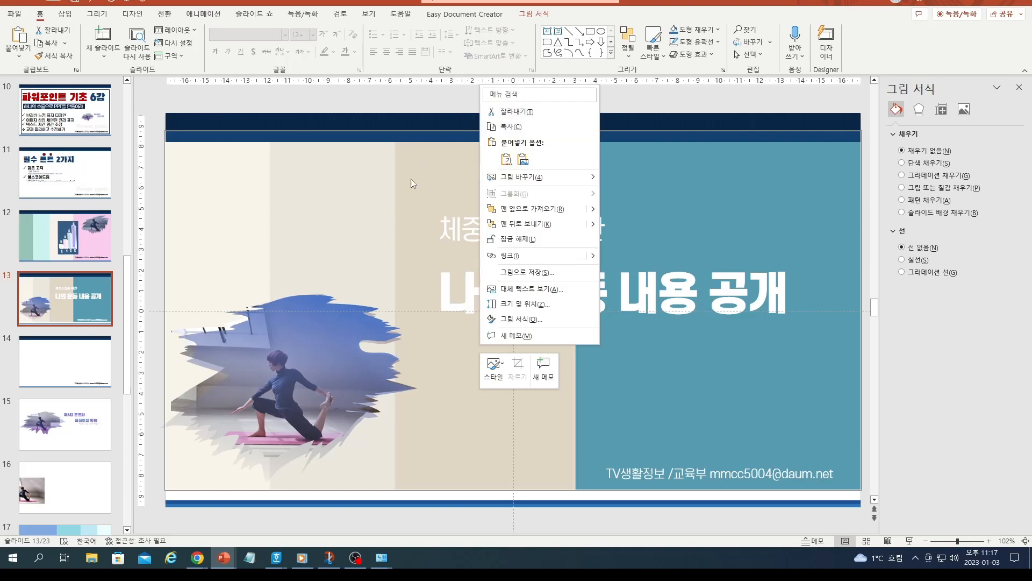
{"action": "left_click", "coordinate": [592, 424]}
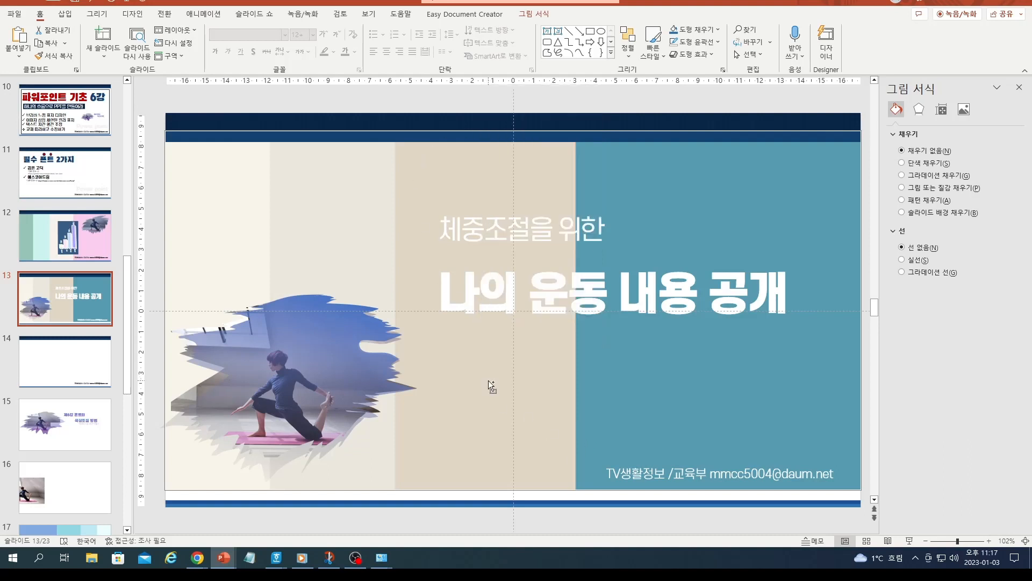
{"action": "key", "text": "ctrl+v"}
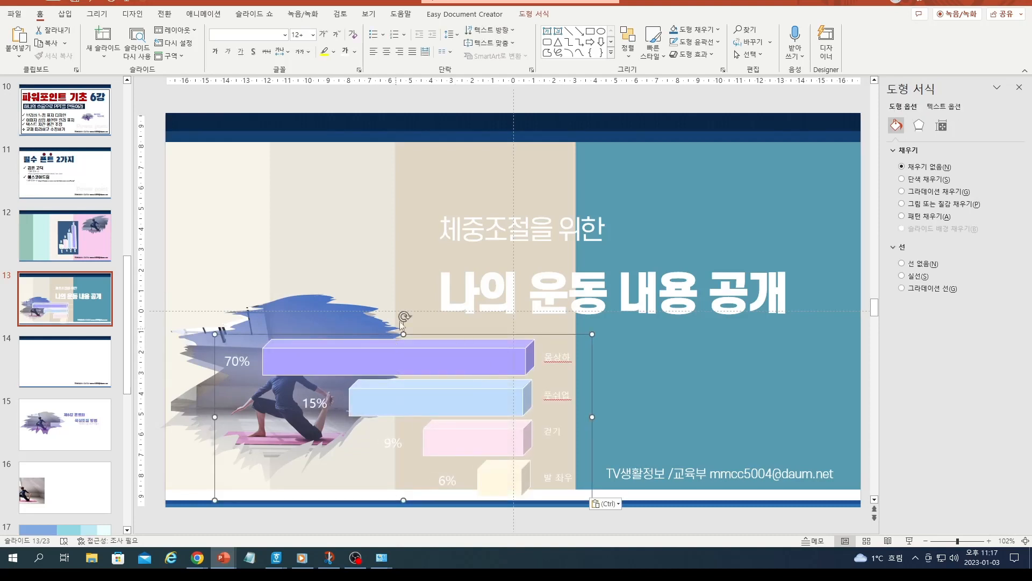
Step: Rotate the pasted bar chart so its bars stand upright and move it over the teal stripe
{"action": "left_click_drag", "start_coordinate": [402, 318], "coordinate": [534, 417]}
{"action": "left_click_drag", "start_coordinate": [456, 437], "coordinate": [814, 318]}
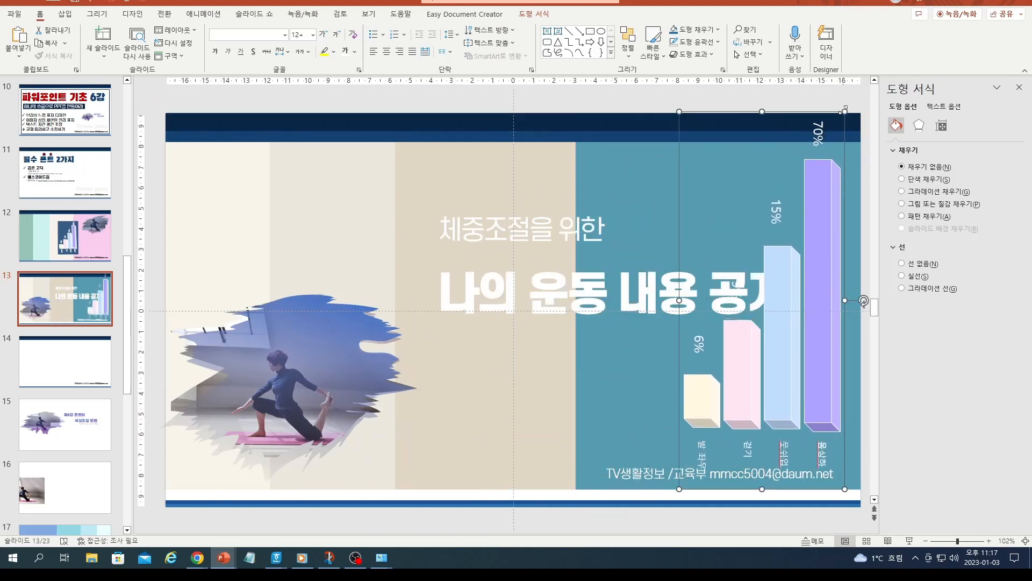
Step: Shrink the bar chart, stretch it taller, and position it above the footer near the slide's right edge
{"action": "left_click_drag", "start_coordinate": [844, 110], "coordinate": [784, 313]}
{"action": "left_click_drag", "start_coordinate": [768, 384], "coordinate": [809, 295]}
{"action": "left_click_drag", "start_coordinate": [816, 311], "coordinate": [819, 324]}
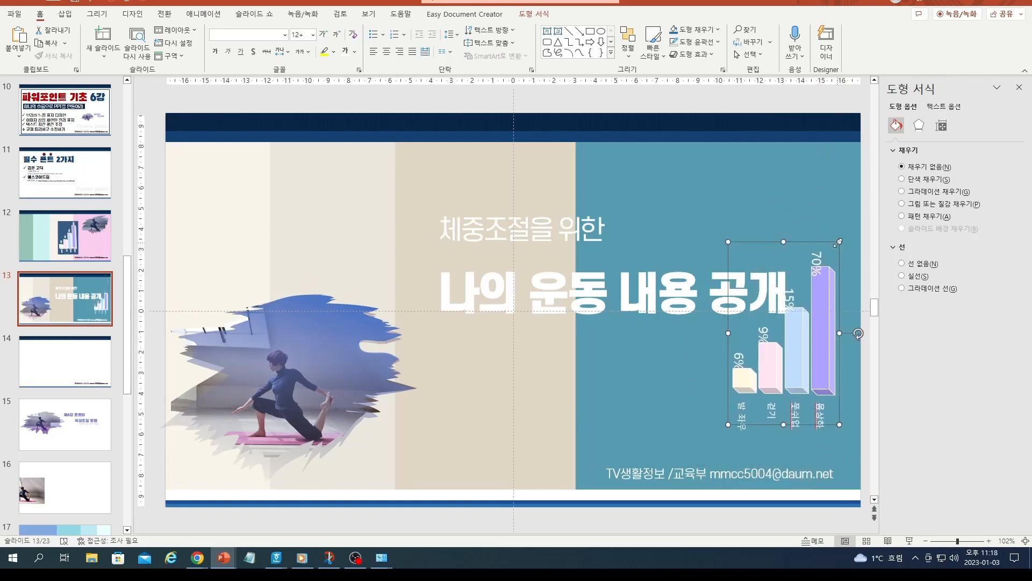
{"action": "left_click_drag", "start_coordinate": [839, 242], "coordinate": [842, 168]}
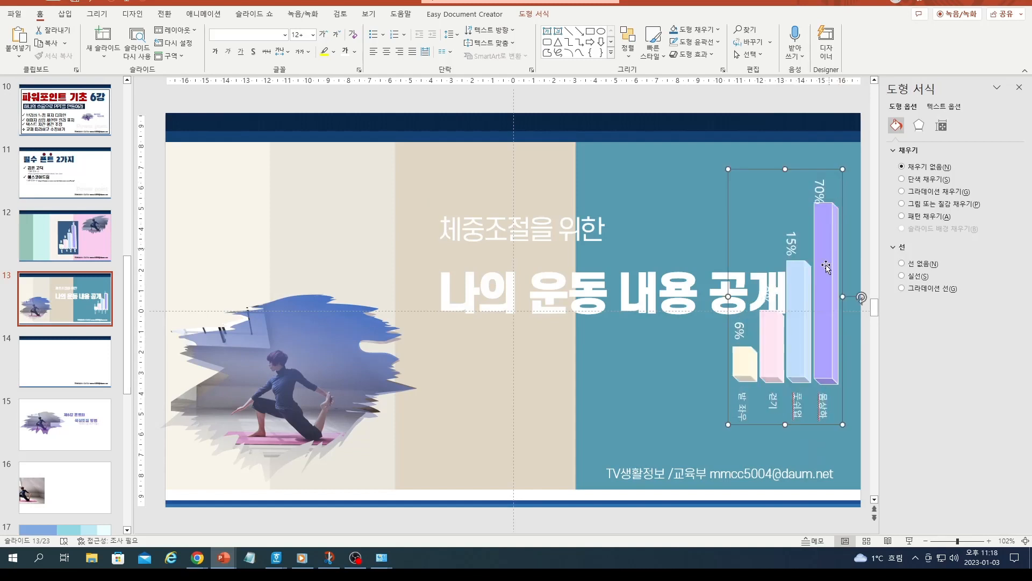
{"action": "left_click", "coordinate": [811, 358]}
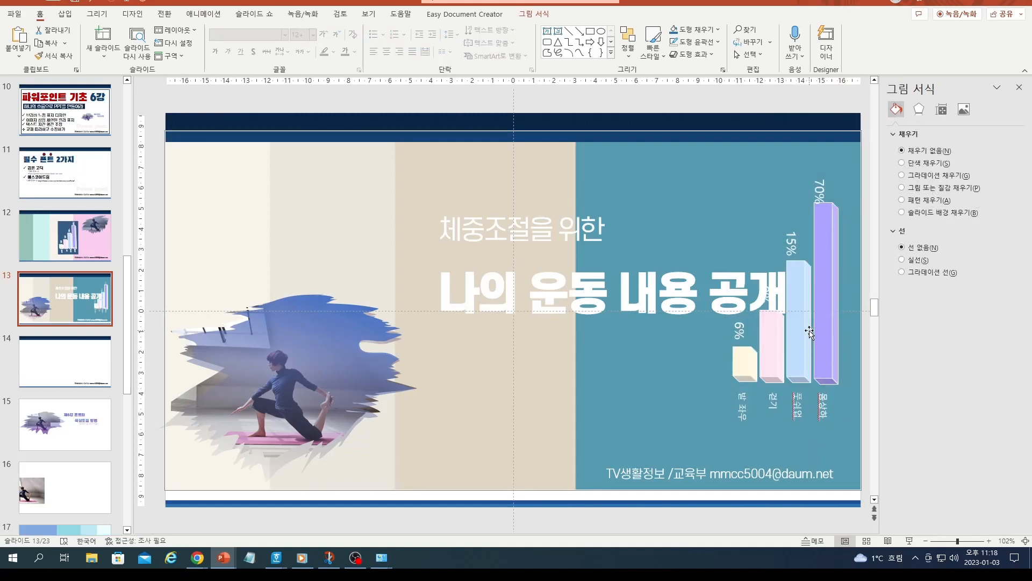
{"action": "left_click_drag", "start_coordinate": [809, 331], "coordinate": [808, 352]}
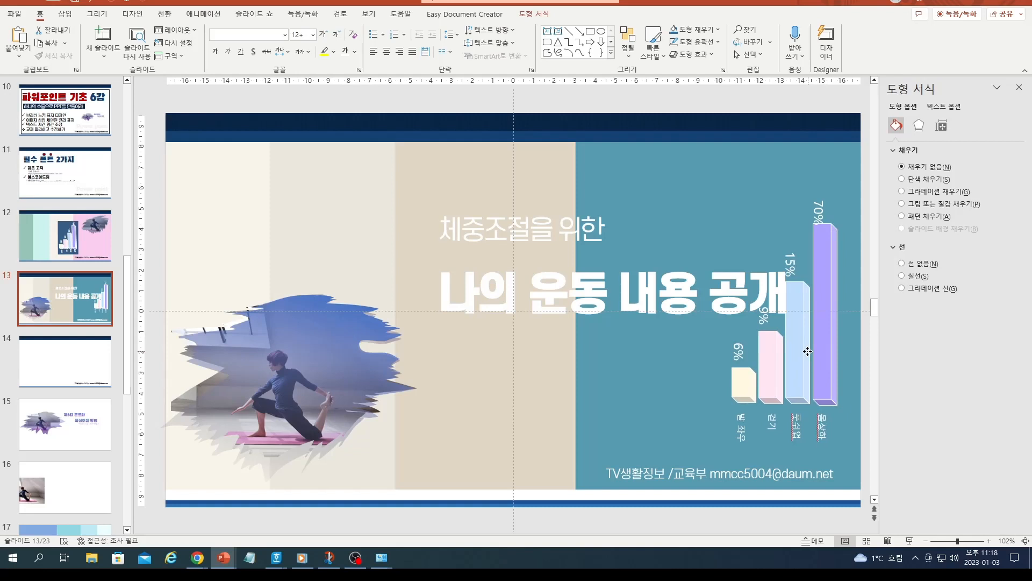
Step: Try the swapped layout with the bar chart on the cream stripes and the yoga photo on the teal stripe
{"action": "left_click_drag", "start_coordinate": [807, 352], "coordinate": [267, 341]}
{"action": "left_click", "coordinate": [344, 291]}
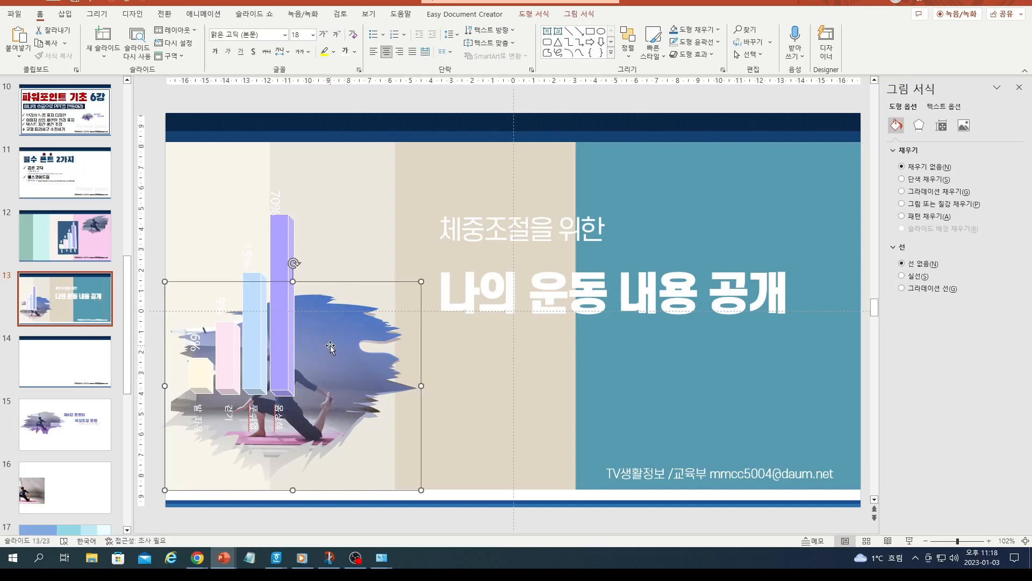
{"action": "left_click_drag", "start_coordinate": [330, 346], "coordinate": [763, 338]}
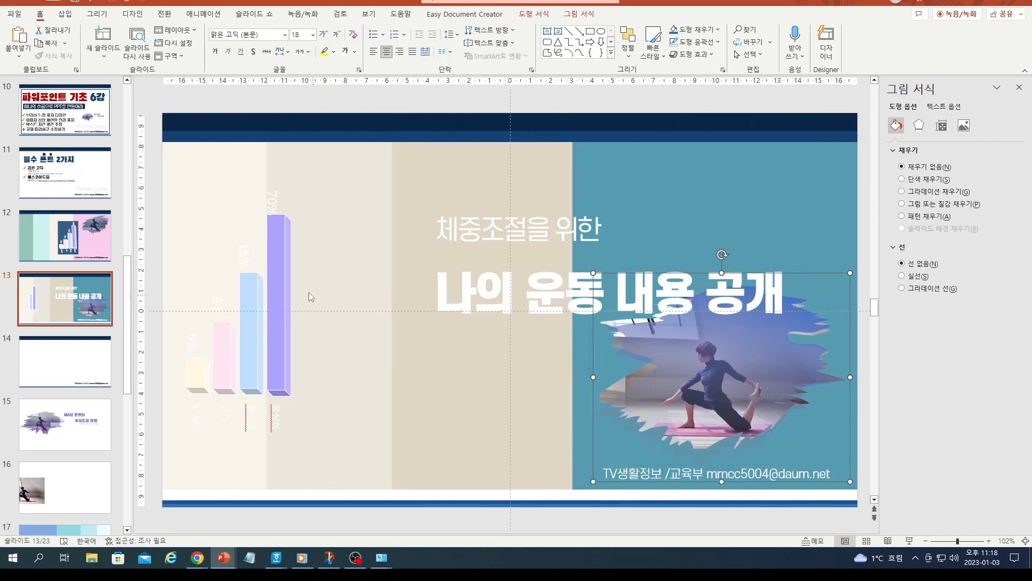
{"action": "mouse_move", "coordinate": [273, 302]}
{"action": "left_mouse_down"}
{"action": "mouse_move", "coordinate": [325, 303]}
{"action": "mouse_move", "coordinate": [307, 307]}
{"action": "mouse_move", "coordinate": [277, 289]}
{"action": "left_mouse_up"}
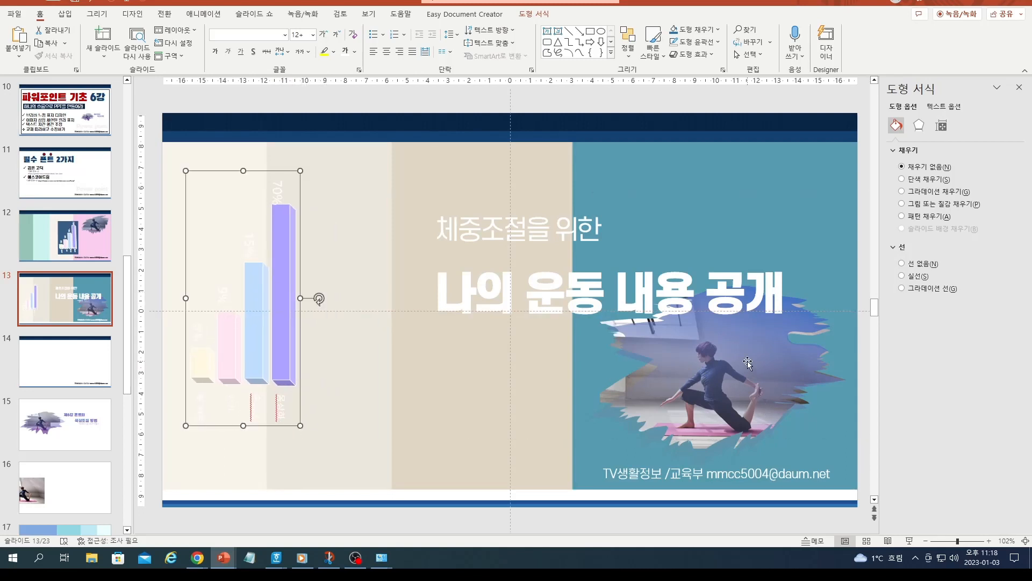
Step: Move the yoga photo back to the slide's lower left and the bar chart back onto the teal stripe
{"action": "left_click_drag", "start_coordinate": [747, 363], "coordinate": [331, 363]}
{"action": "left_click_drag", "start_coordinate": [287, 222], "coordinate": [831, 252]}
{"action": "left_click", "coordinate": [613, 228]}
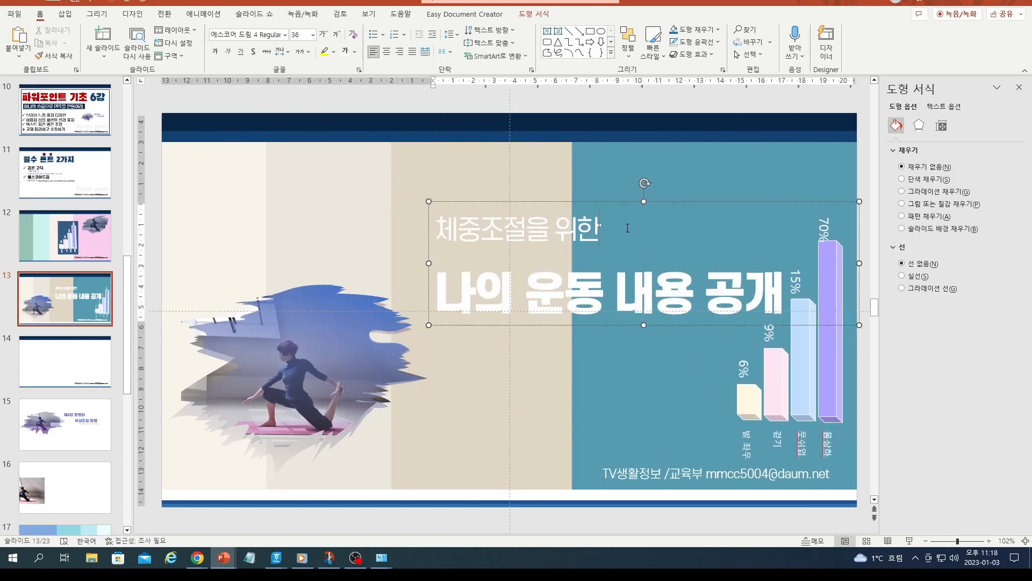
{"action": "left_click", "coordinate": [575, 198]}
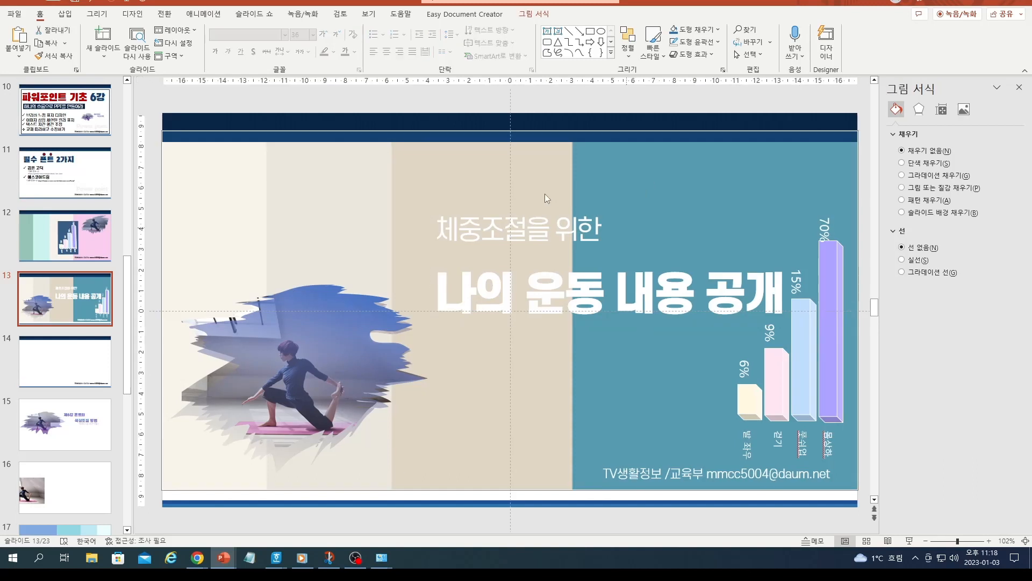
{"action": "left_click", "coordinate": [554, 228]}
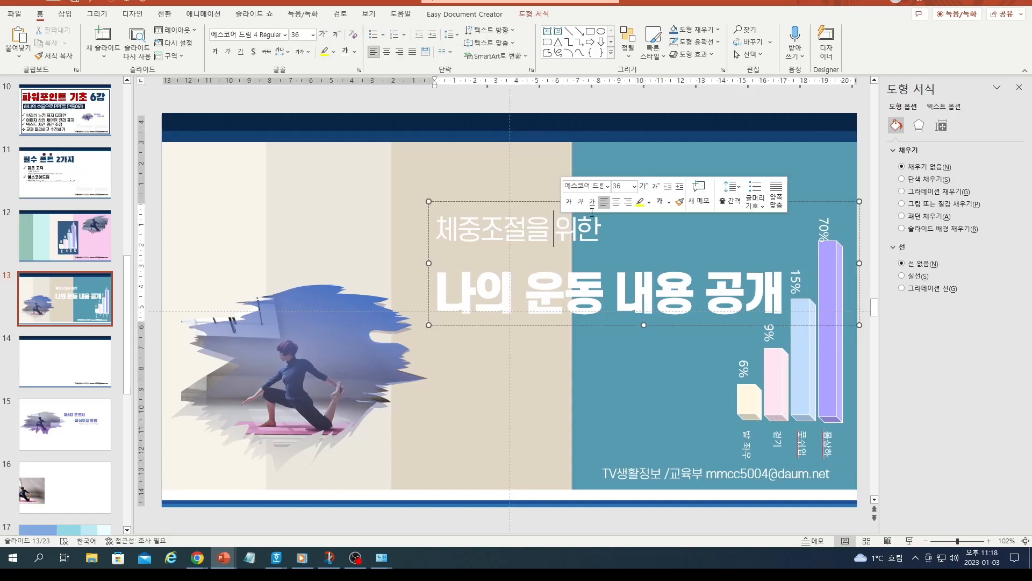
{"action": "left_click", "coordinate": [530, 200]}
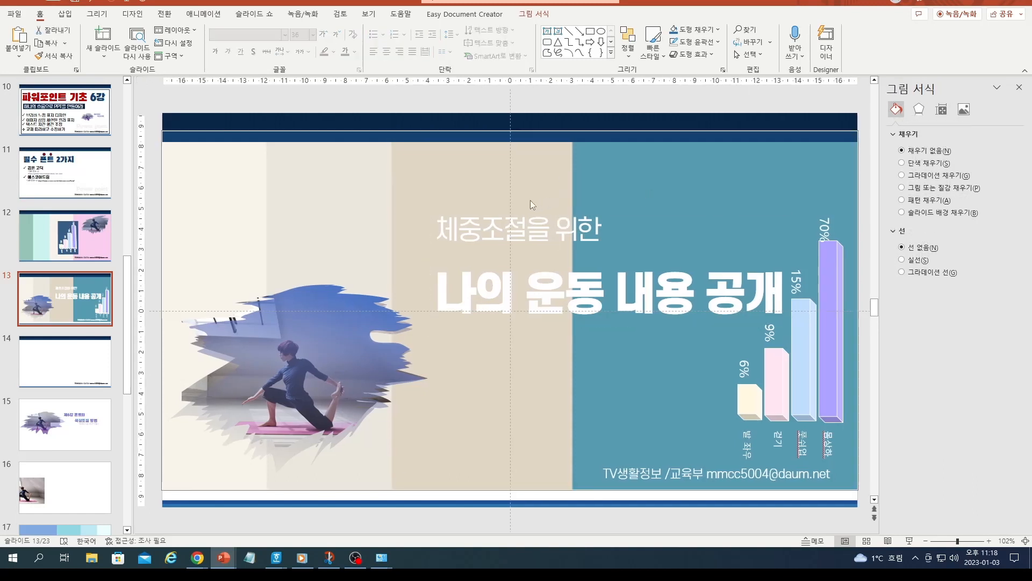
{"action": "left_click", "coordinate": [568, 234]}
{"action": "left_click", "coordinate": [607, 200]}
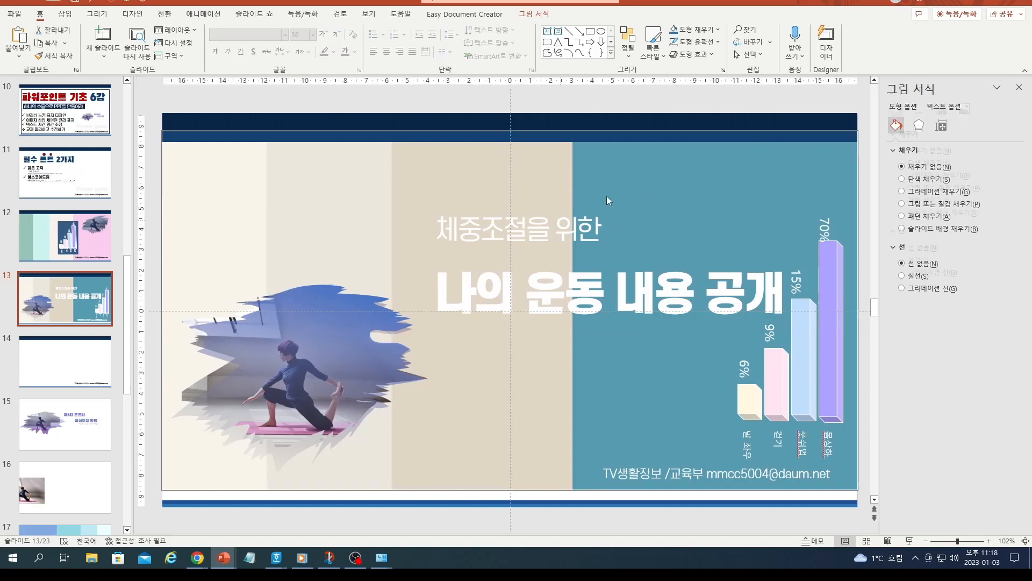
{"action": "left_click", "coordinate": [566, 288]}
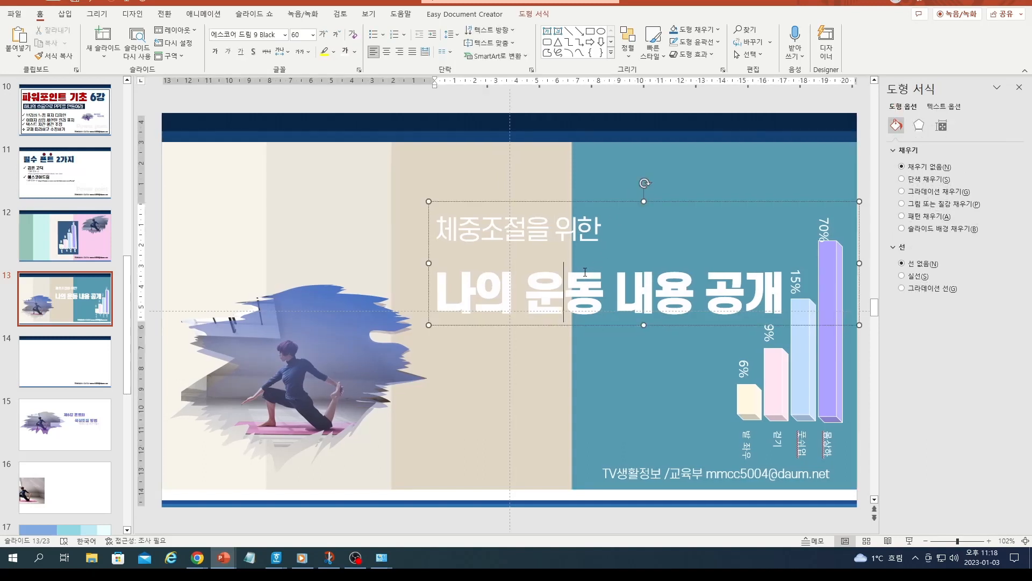
{"action": "left_click", "coordinate": [595, 195]}
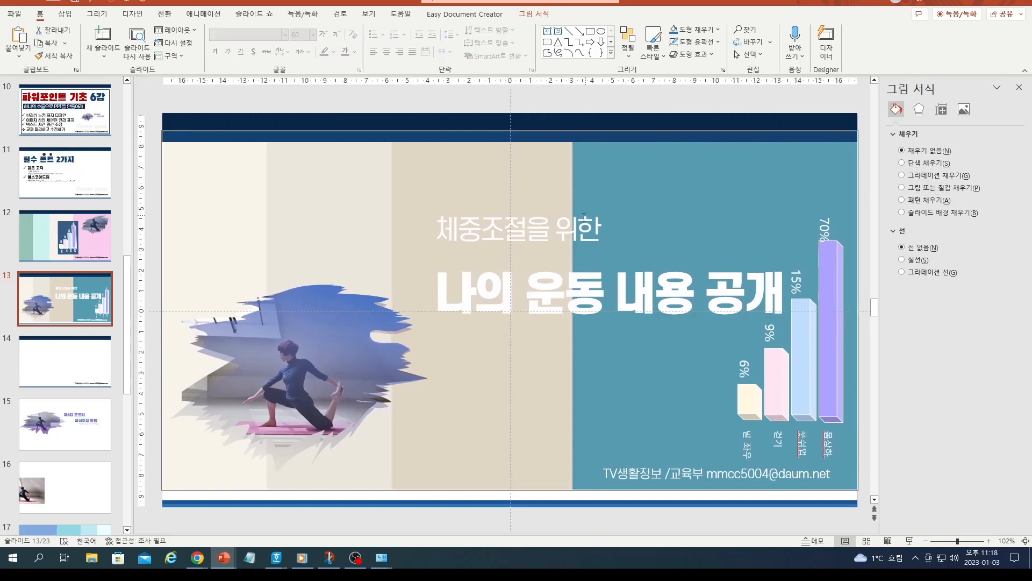
{"action": "left_click", "coordinate": [583, 217]}
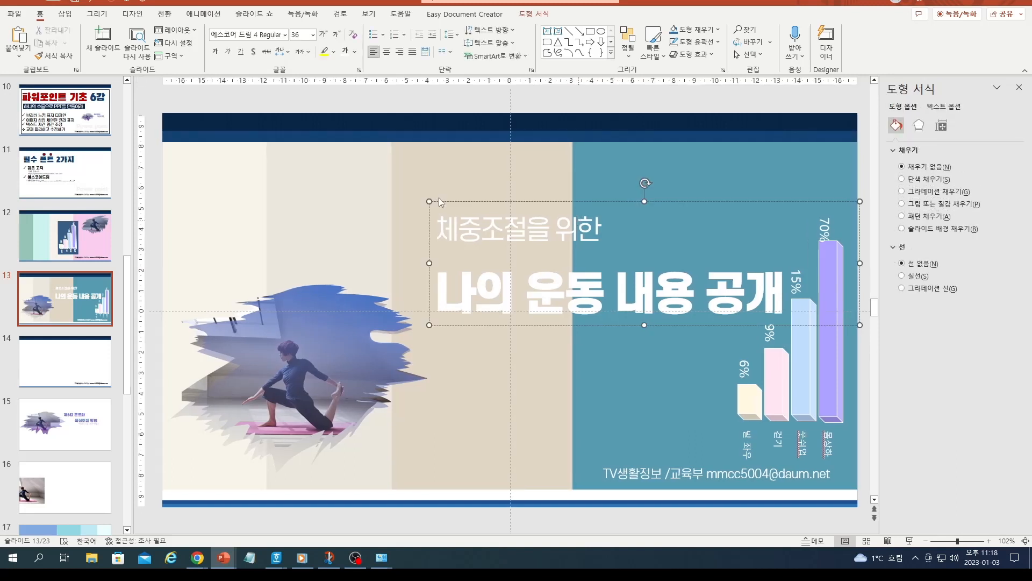
{"action": "left_click", "coordinate": [480, 230]}
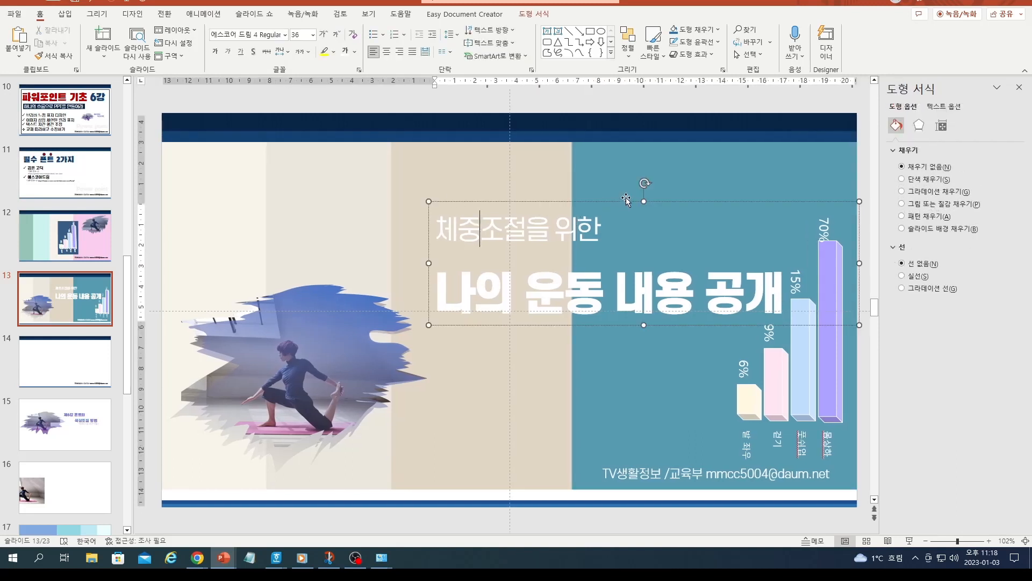
{"action": "left_click", "coordinate": [613, 201]}
{"action": "left_click", "coordinate": [685, 294]}
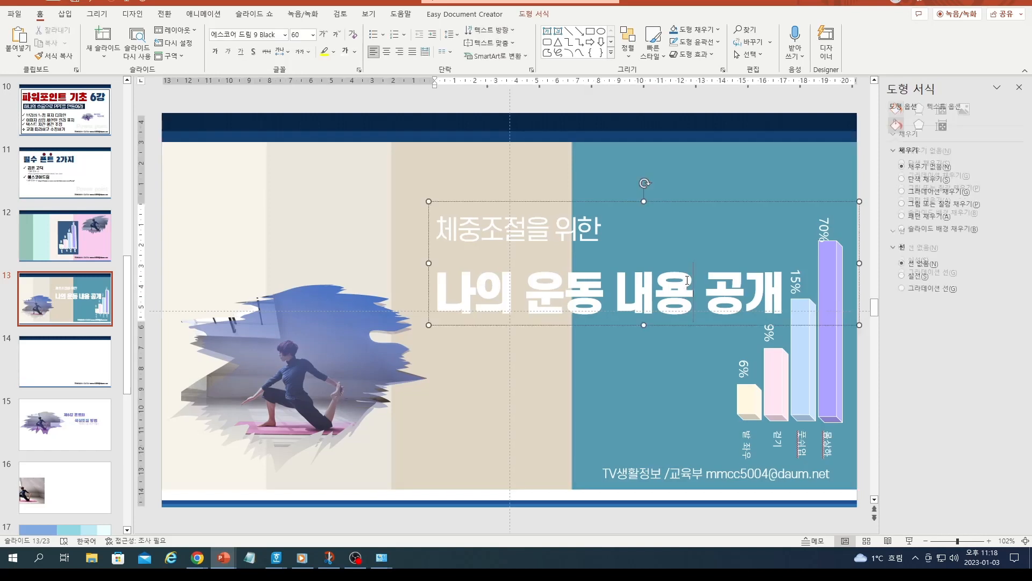
{"action": "left_click", "coordinate": [793, 192]}
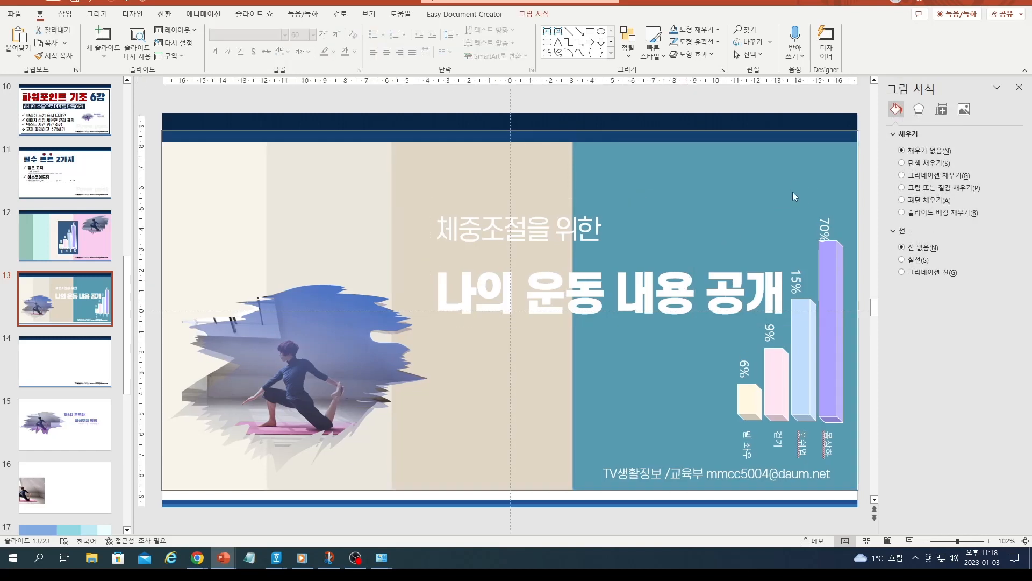
{"action": "left_click", "coordinate": [654, 293]}
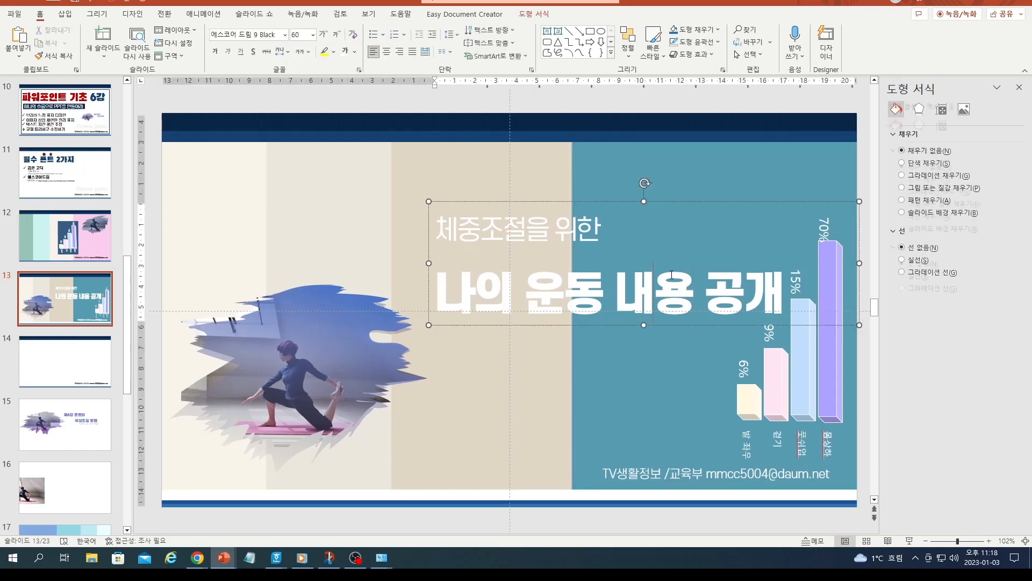
{"action": "left_click", "coordinate": [635, 194]}
{"action": "left_click", "coordinate": [590, 239]}
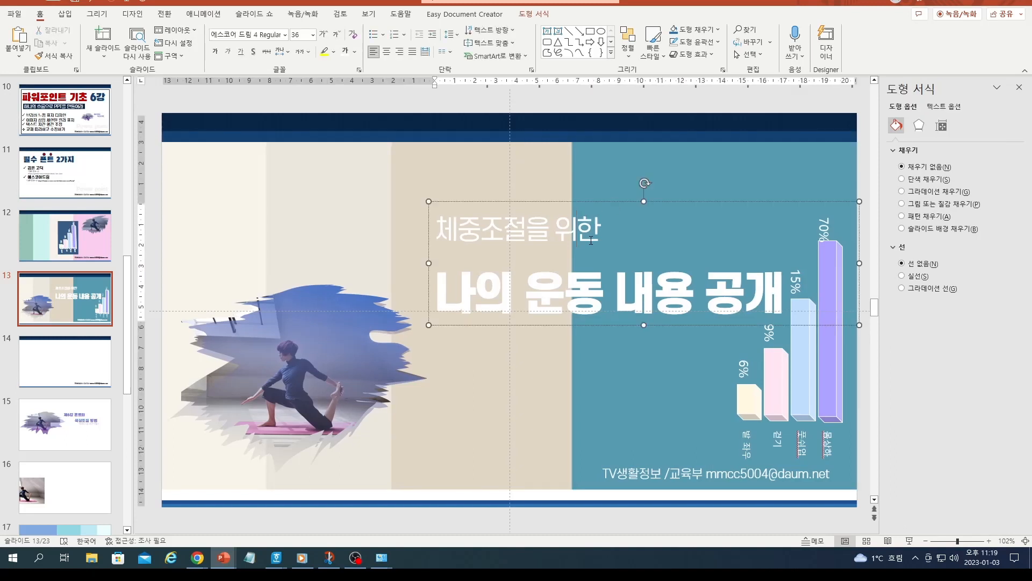
{"action": "key", "text": "ctrl+a"}
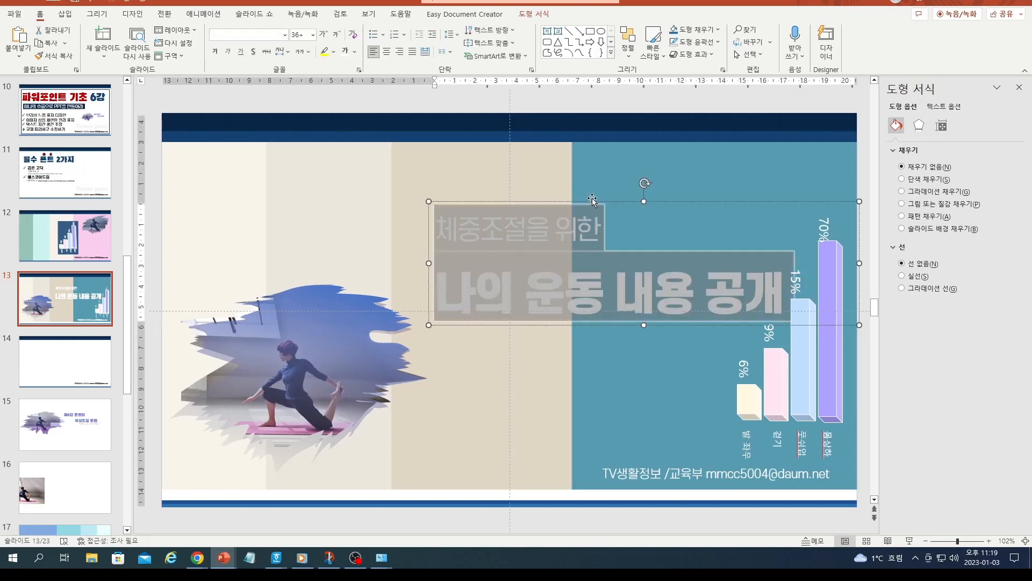
{"action": "left_click", "coordinate": [611, 197]}
{"action": "left_click", "coordinate": [578, 228]}
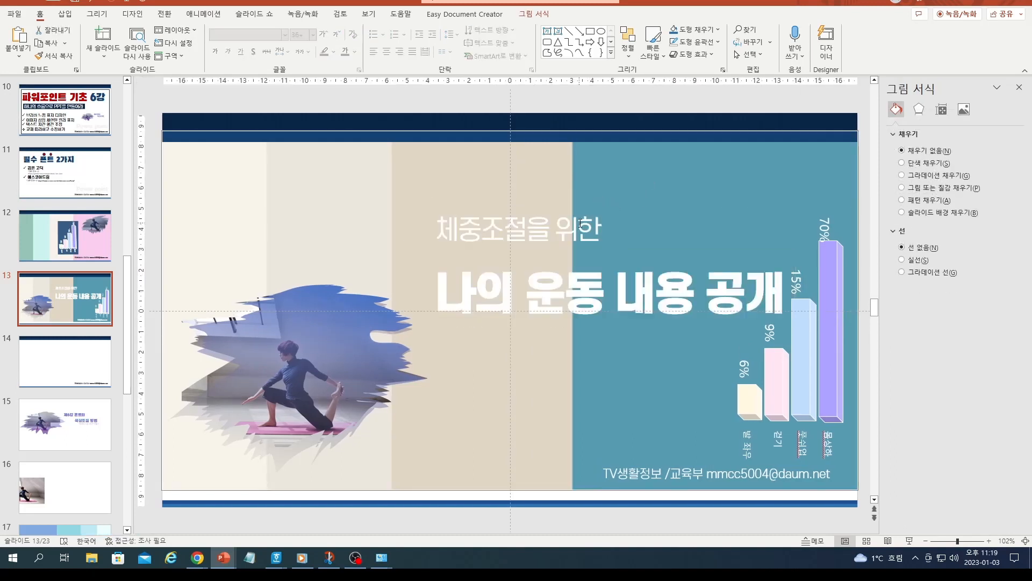
Step: Shrink the bar chart slightly so that it stays just above the footer text on the teal stripe
{"action": "left_click", "coordinate": [777, 360]}
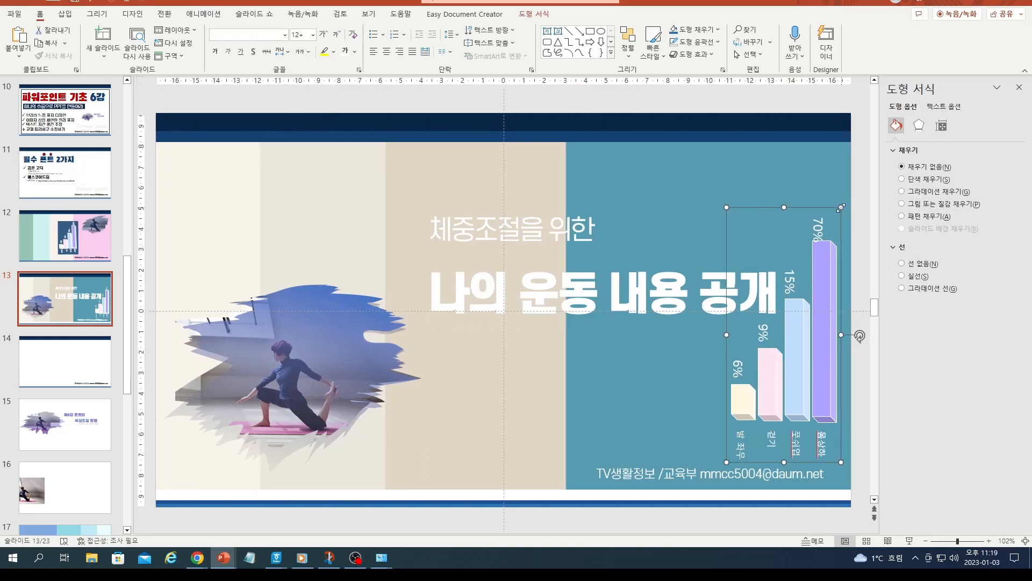
{"action": "mouse_move", "coordinate": [840, 207]}
{"action": "left_mouse_down"}
{"action": "mouse_move", "coordinate": [837, 178]}
{"action": "mouse_move", "coordinate": [836, 204]}
{"action": "left_mouse_up"}
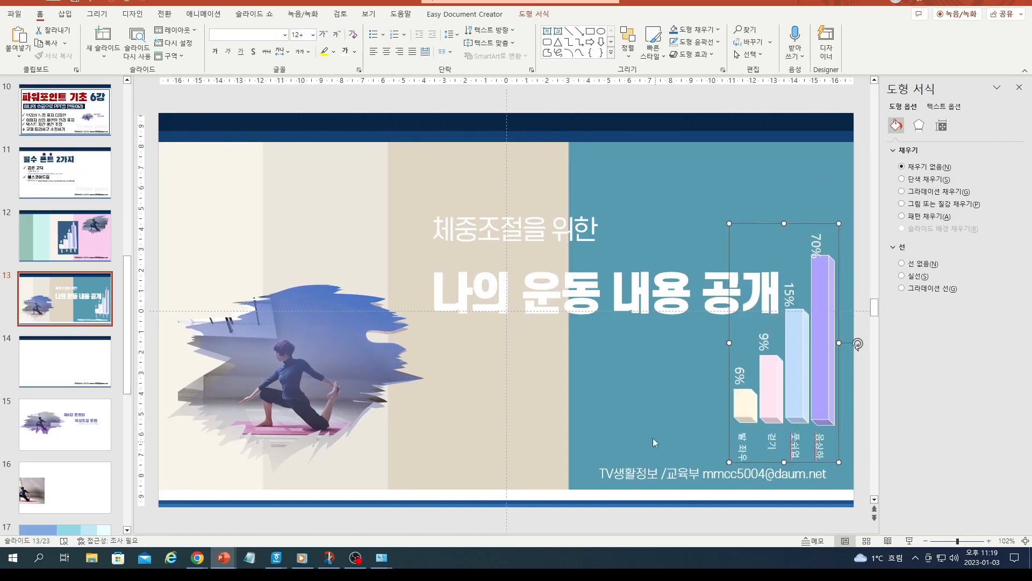
{"action": "left_click", "coordinate": [650, 429]}
{"action": "left_click", "coordinate": [687, 476]}
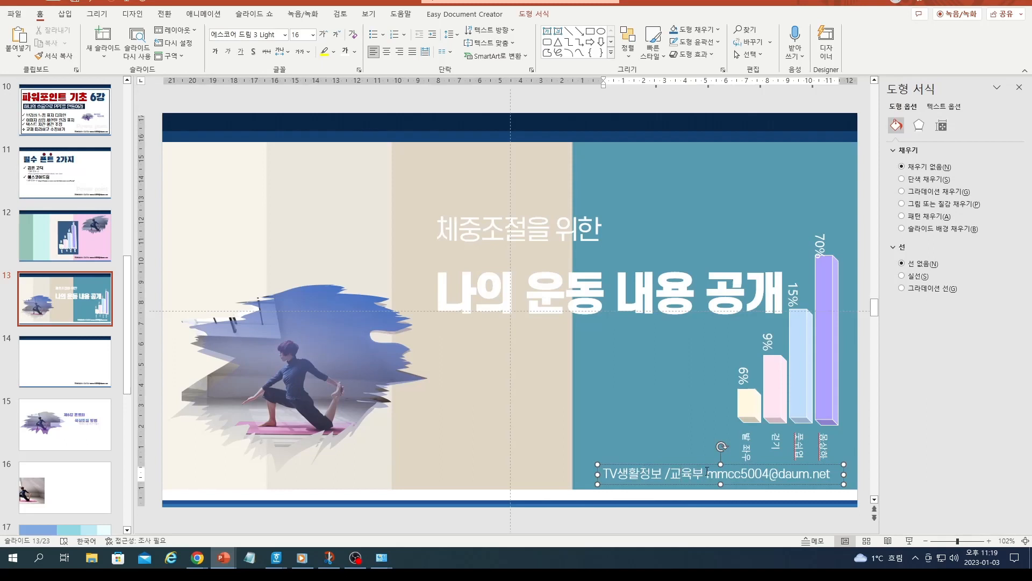
{"action": "left_click", "coordinate": [663, 366]}
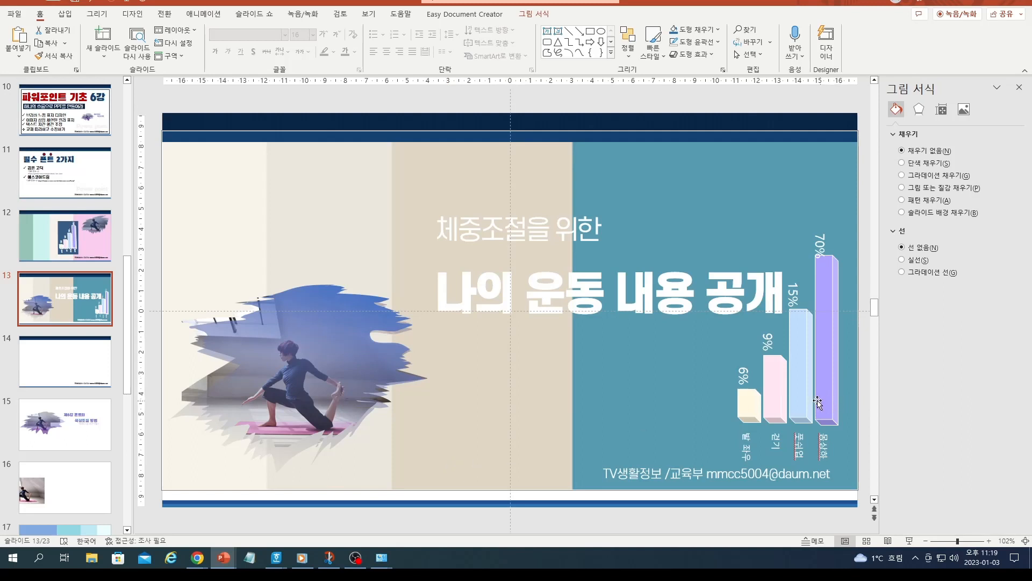
Step: Move the two-line title up and slightly left, clear of the yoga photo
{"action": "left_click", "coordinate": [532, 223]}
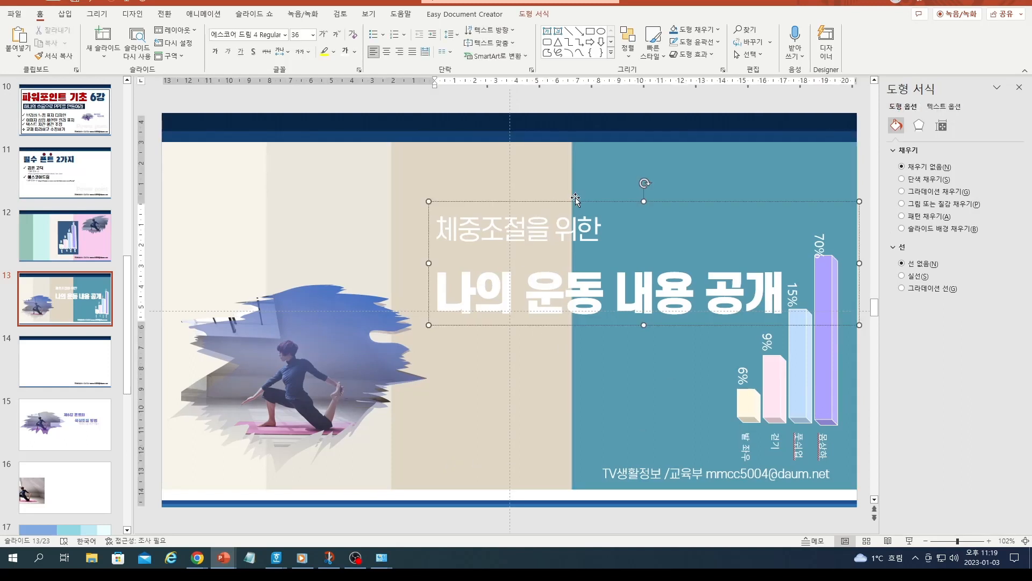
{"action": "left_click", "coordinate": [631, 198]}
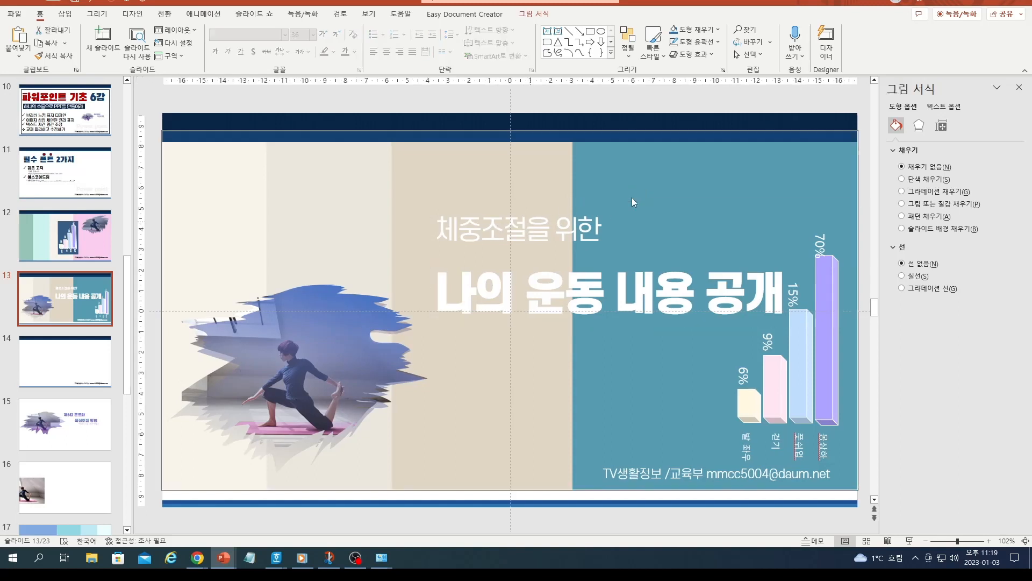
{"action": "left_click", "coordinate": [585, 223]}
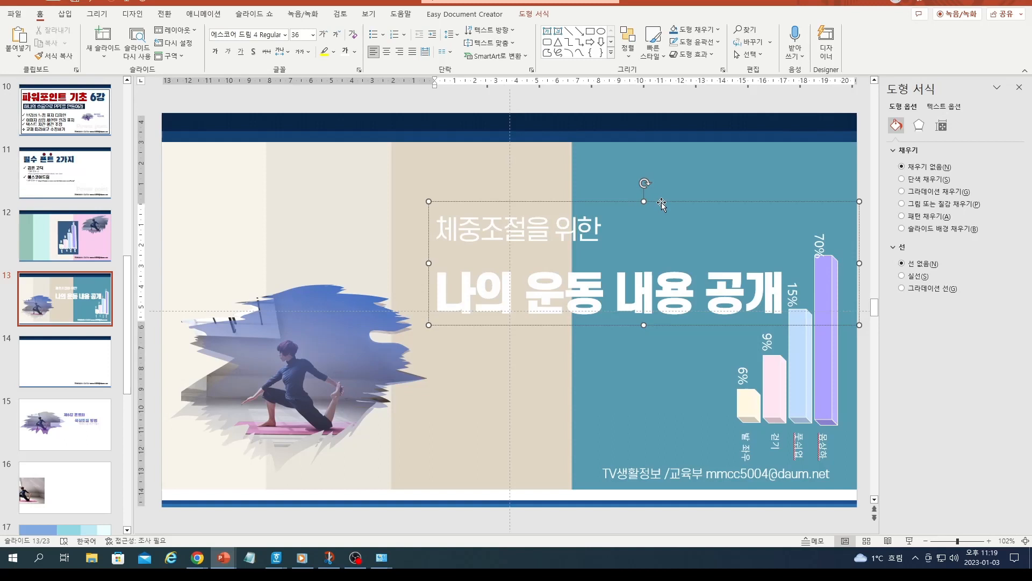
{"action": "left_click_drag", "start_coordinate": [661, 204], "coordinate": [635, 163]}
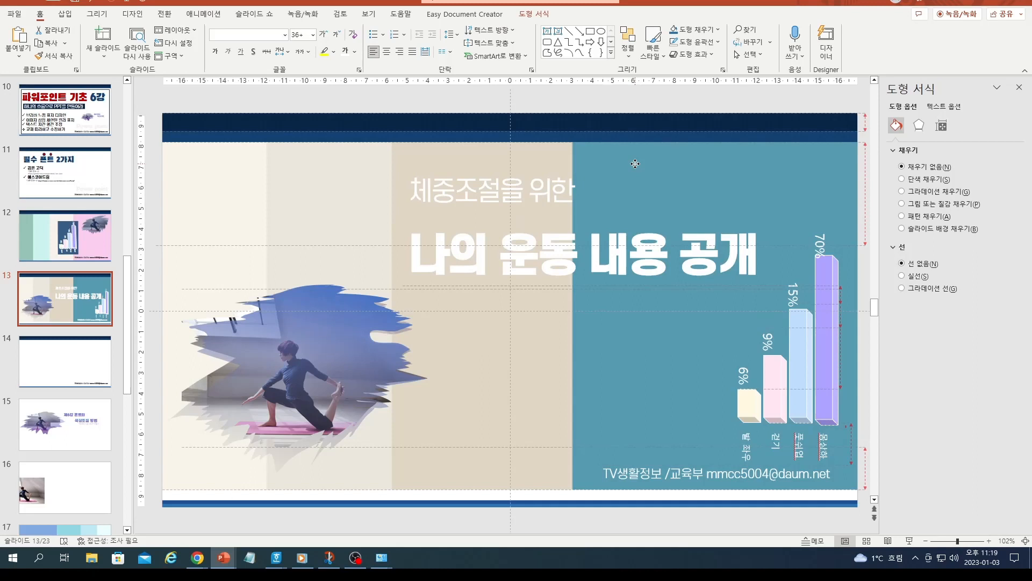
{"action": "left_click_drag", "start_coordinate": [635, 163], "coordinate": [635, 164]}
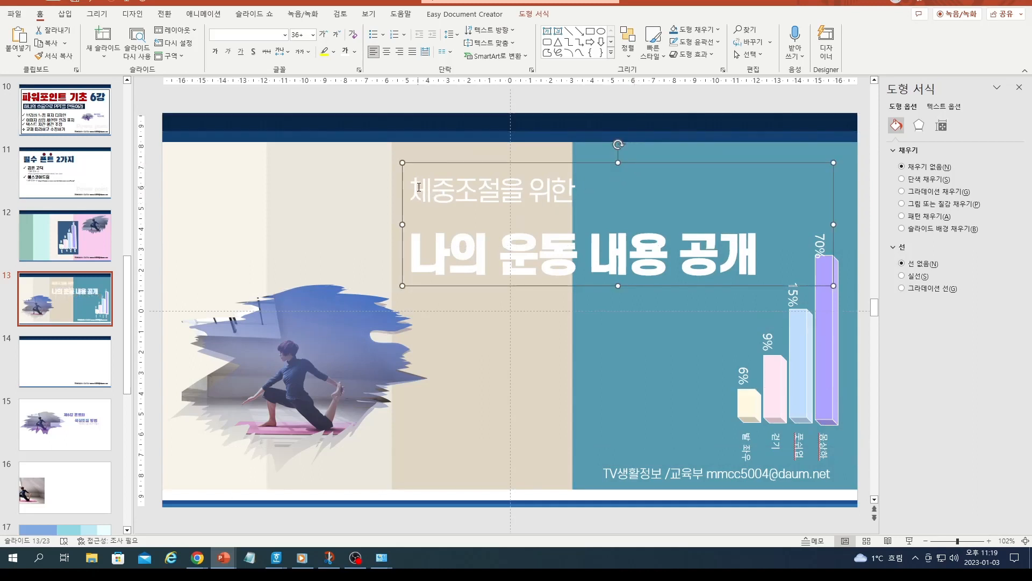
Step: Tighten the line spacing of both title lines by applying a smaller custom value with the Multiple (배수) option
{"action": "left_click_drag", "start_coordinate": [419, 187], "coordinate": [743, 258]}
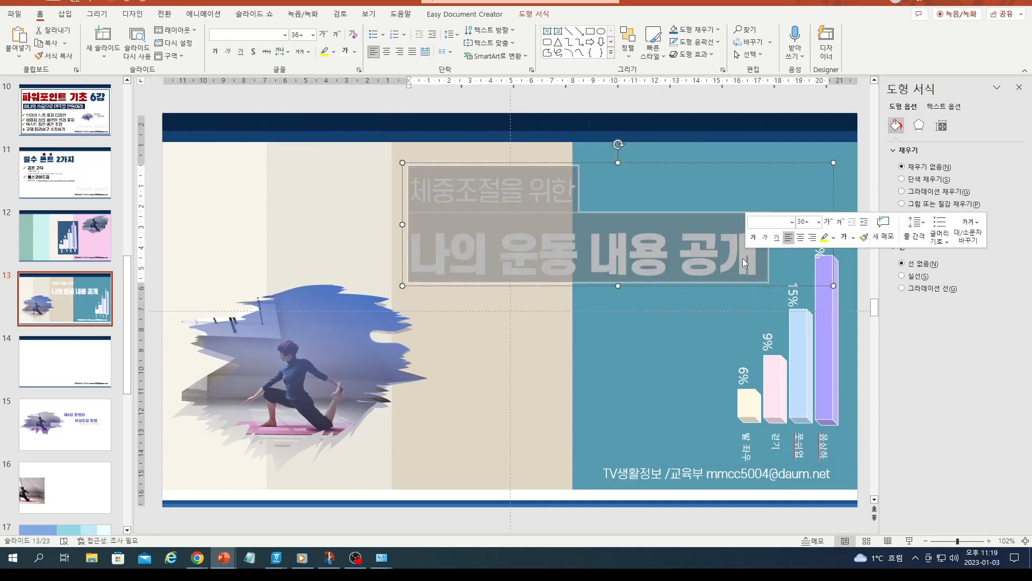
{"action": "left_click", "coordinate": [446, 35]}
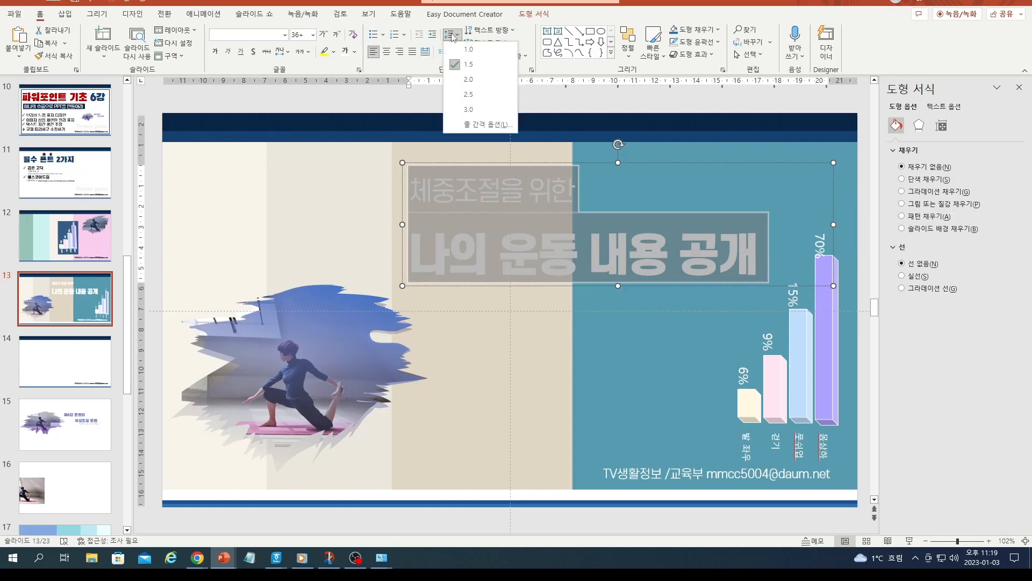
{"action": "left_click", "coordinate": [477, 122]}
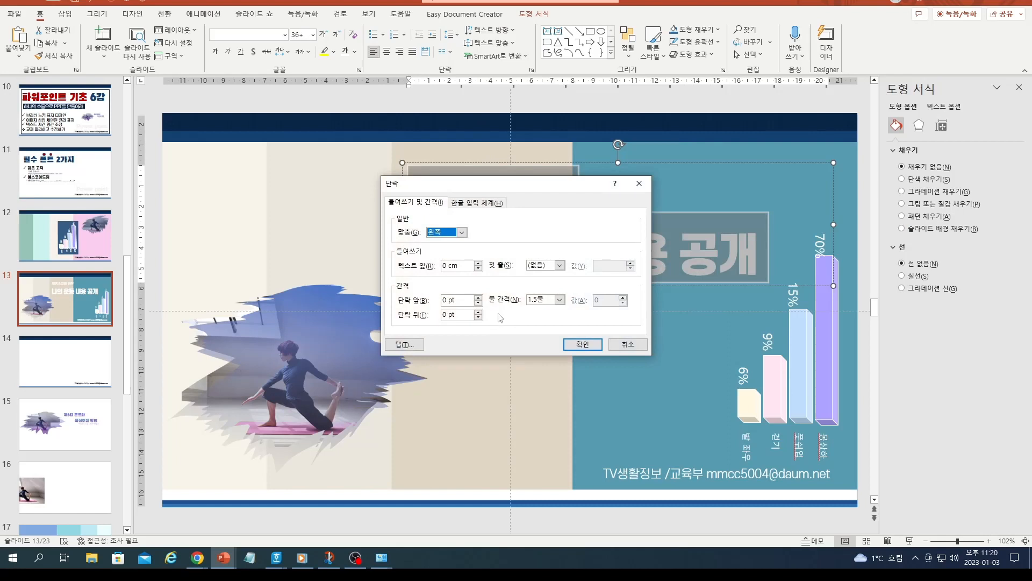
{"action": "left_click", "coordinate": [560, 300]}
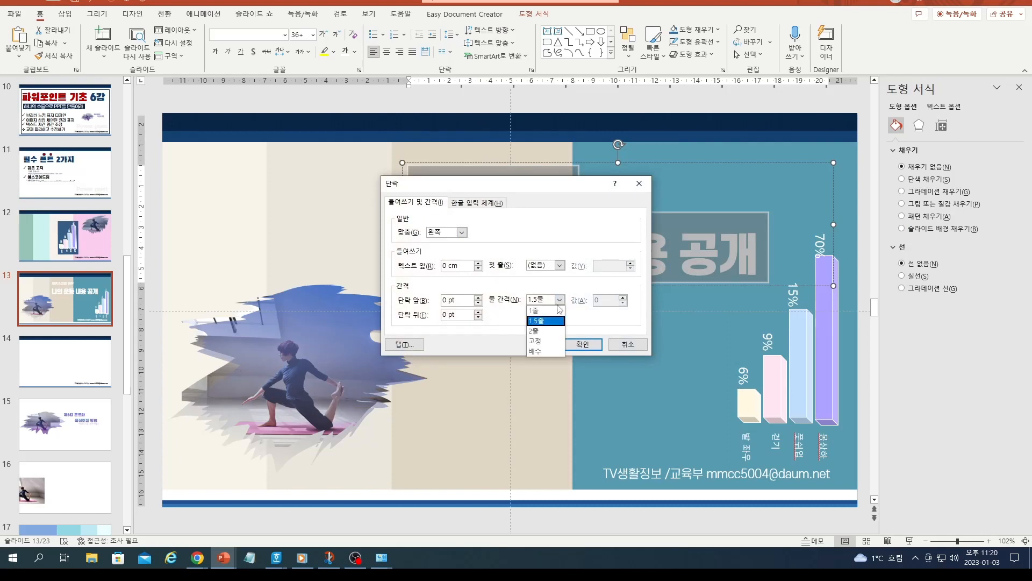
{"action": "left_click", "coordinate": [541, 352]}
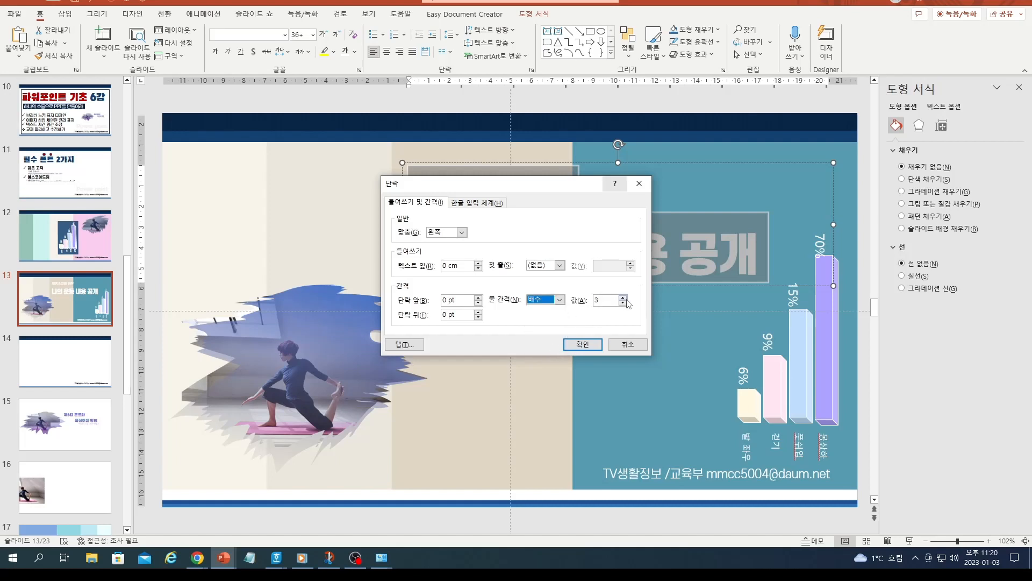
{"action": "left_click_drag", "start_coordinate": [604, 301], "coordinate": [584, 299]}
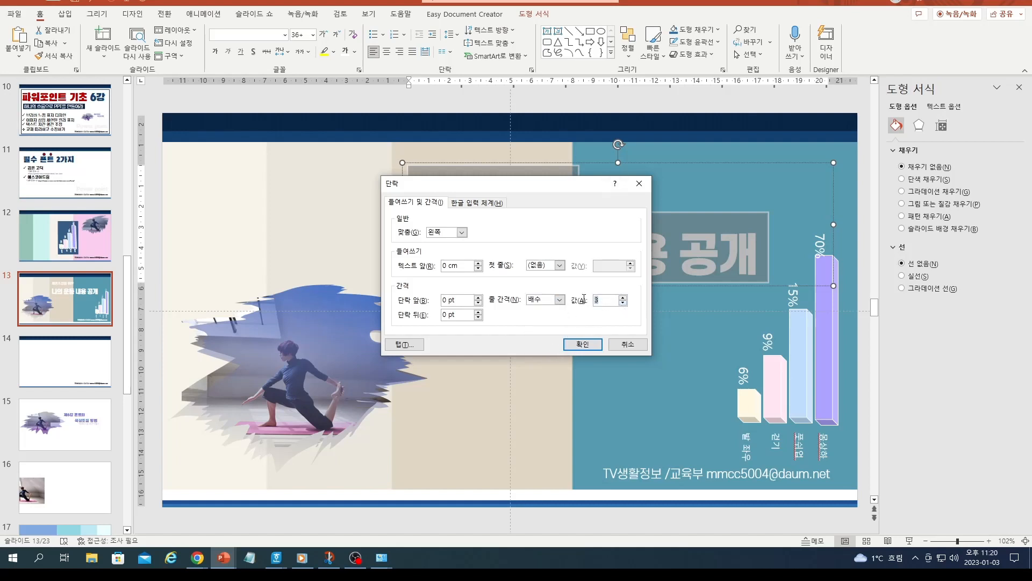
{"action": "type", "text": "1"}
{"action": "key", "text": "BackSpace"}
{"action": "key", "text": "BackSpace"}
{"action": "left_click", "coordinate": [581, 345]}
{"action": "left_click", "coordinate": [556, 308]}
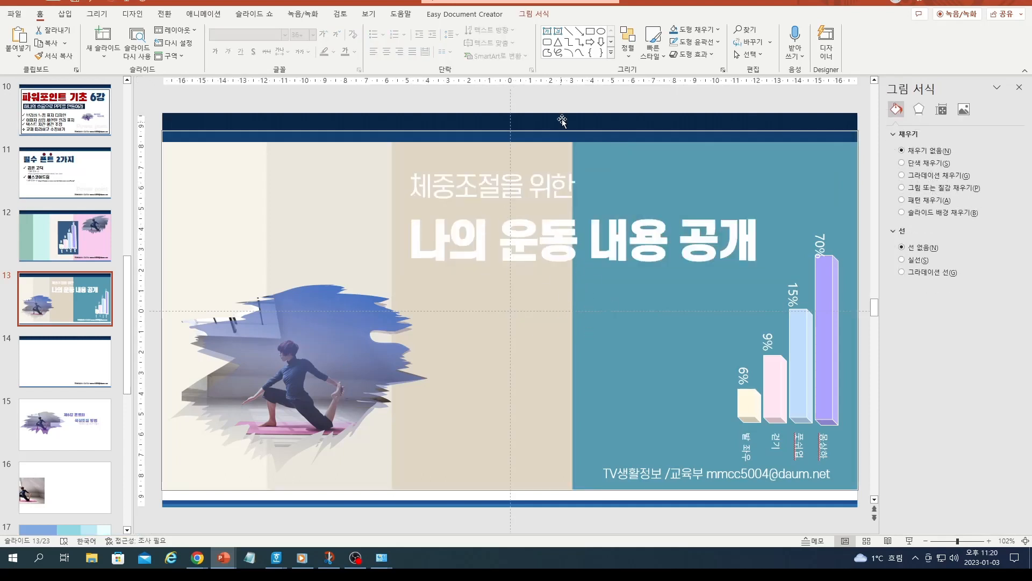
Step: Move the navy header band slightly down from the slide's top edge
{"action": "left_click_drag", "start_coordinate": [560, 121], "coordinate": [562, 140]}
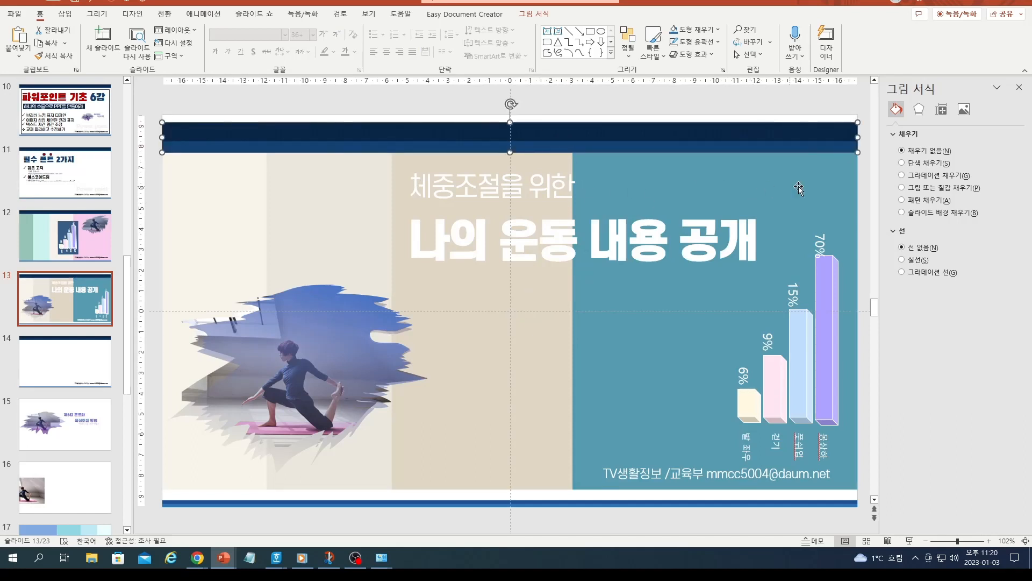
{"action": "left_click", "coordinate": [529, 207]}
{"action": "left_click", "coordinate": [548, 161]}
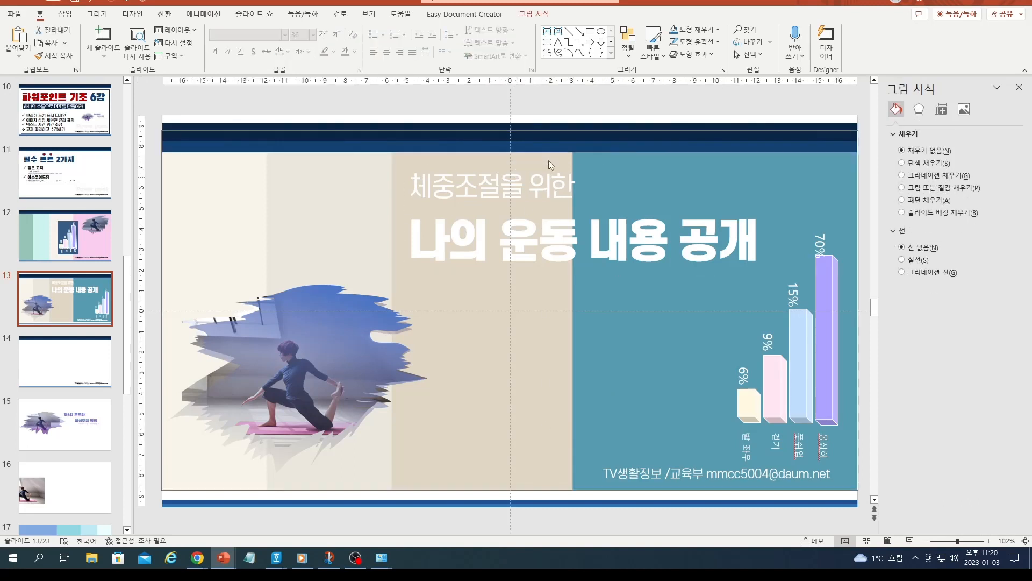
Step: Move the two-line title slightly down and right, away from the lowered header band
{"action": "left_click", "coordinate": [552, 186]}
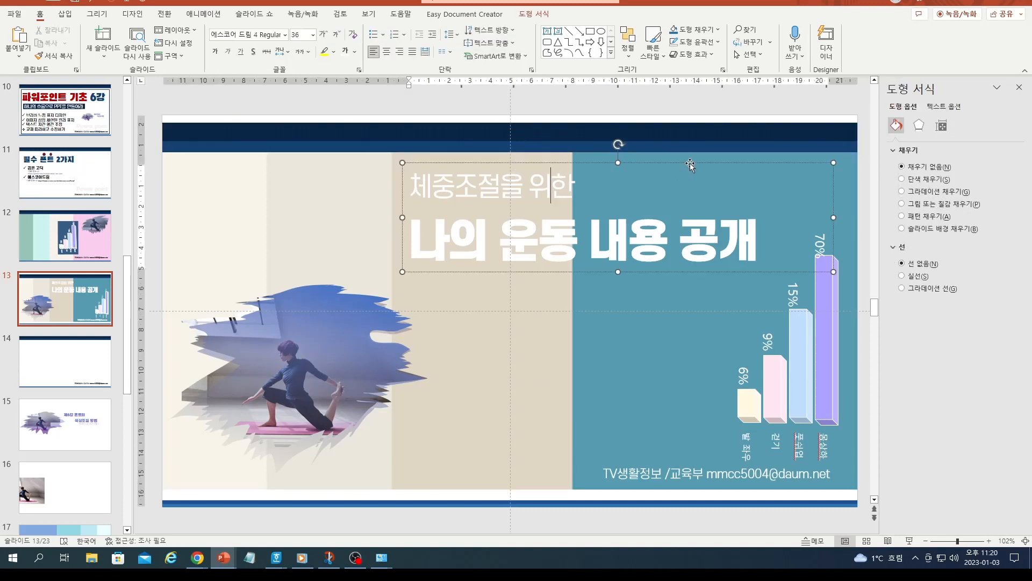
{"action": "left_click_drag", "start_coordinate": [689, 163], "coordinate": [713, 188]}
{"action": "left_click", "coordinate": [783, 163]}
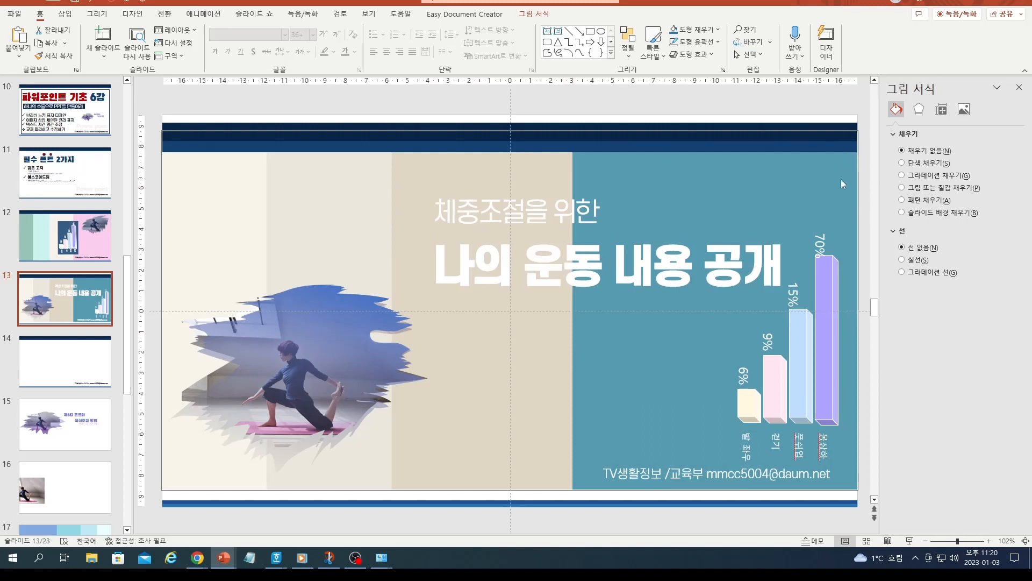
Step: Unlock the striped palette background picture
{"action": "right_click", "coordinate": [788, 172]}
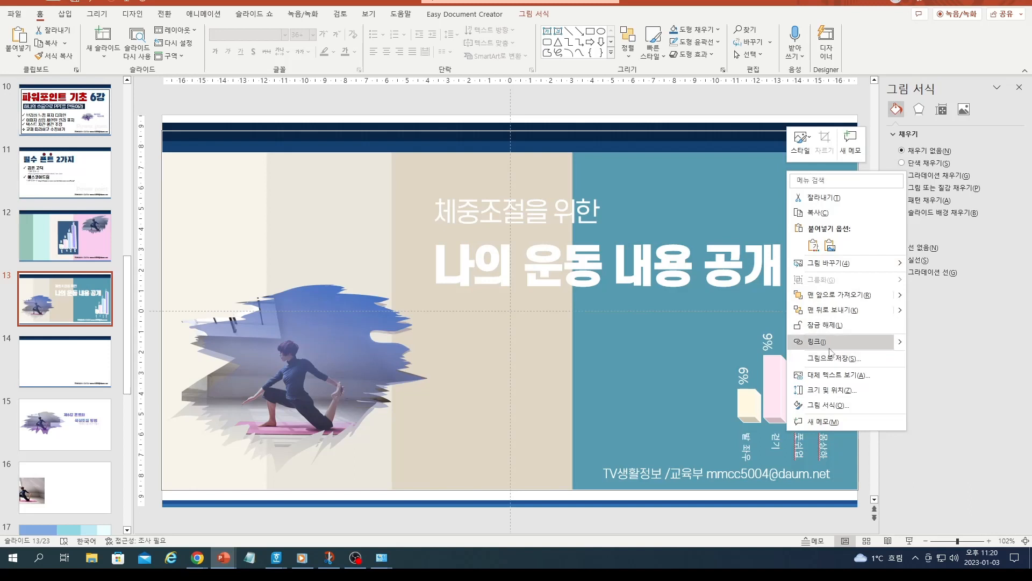
{"action": "left_click", "coordinate": [650, 198]}
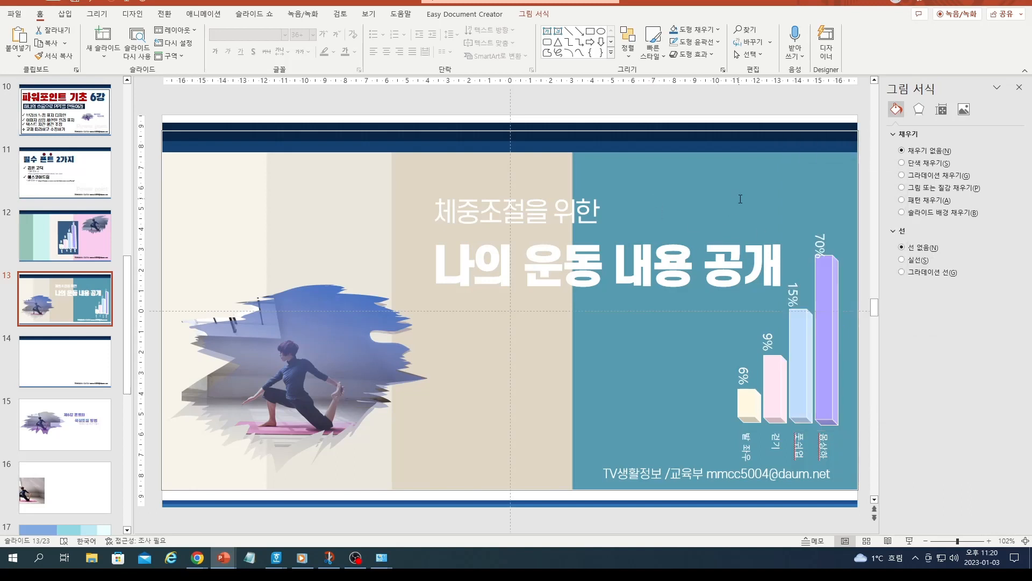
{"action": "right_click", "coordinate": [740, 199]}
{"action": "left_click", "coordinate": [525, 379]}
{"action": "left_click", "coordinate": [472, 352]}
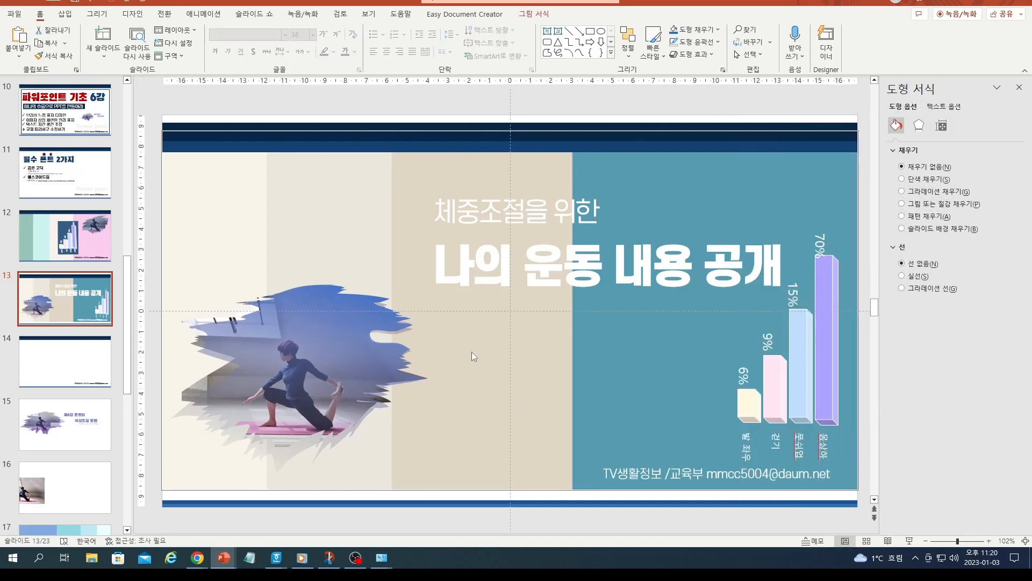
{"action": "right_click", "coordinate": [472, 352]}
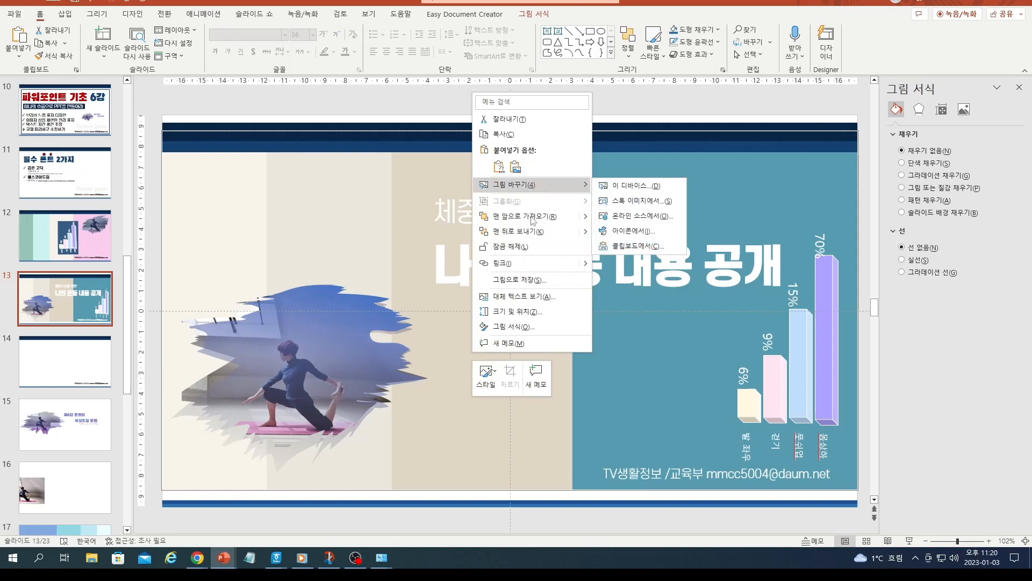
{"action": "left_click", "coordinate": [527, 247]}
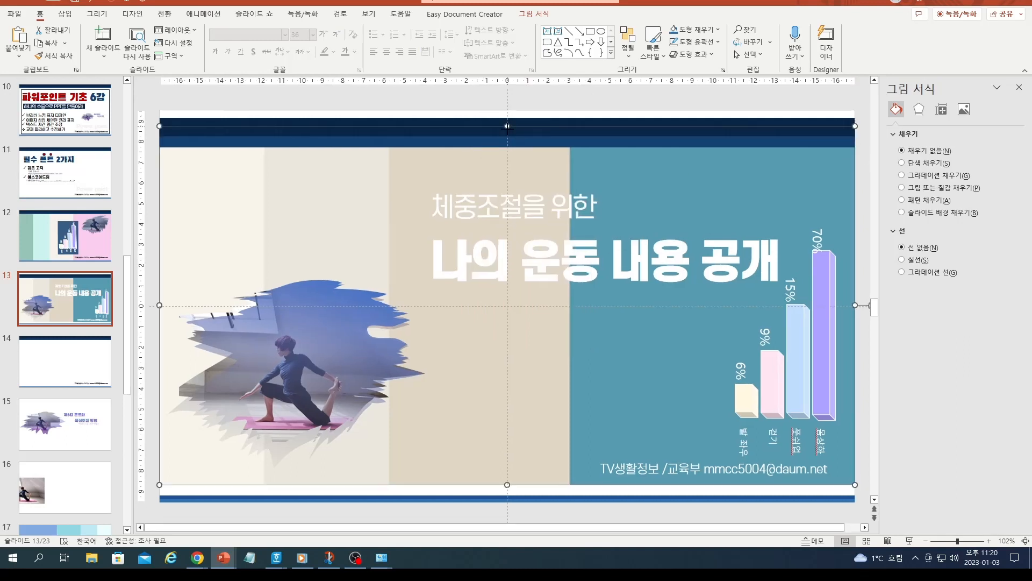
Step: Resize the palette background vertically so it spans from the header band's lower edge to the blue footer line
{"action": "left_click_drag", "start_coordinate": [507, 126], "coordinate": [508, 153]}
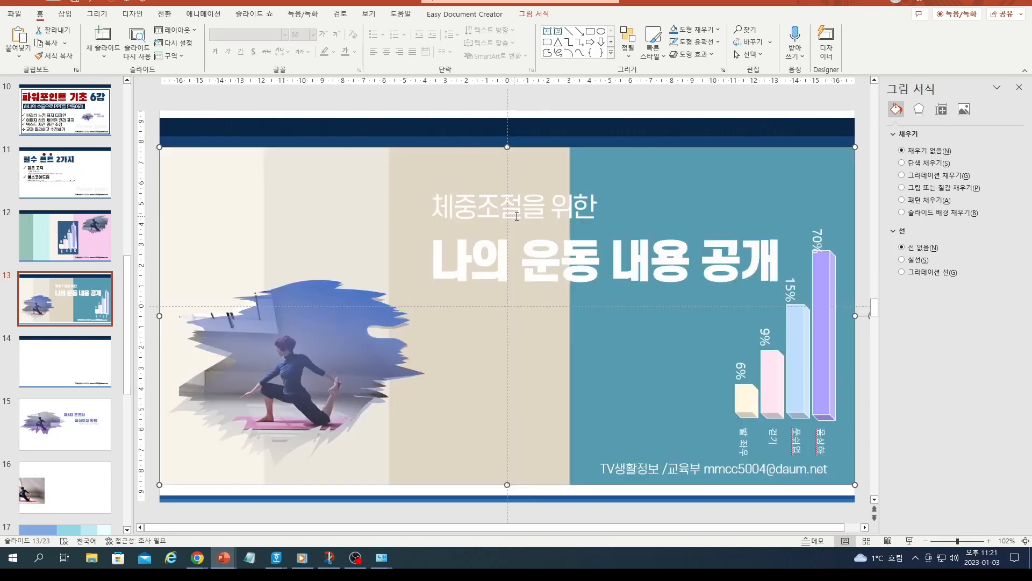
{"action": "left_click", "coordinate": [538, 282]}
{"action": "left_click", "coordinate": [538, 357]}
{"action": "left_click_drag", "start_coordinate": [504, 485], "coordinate": [504, 498]}
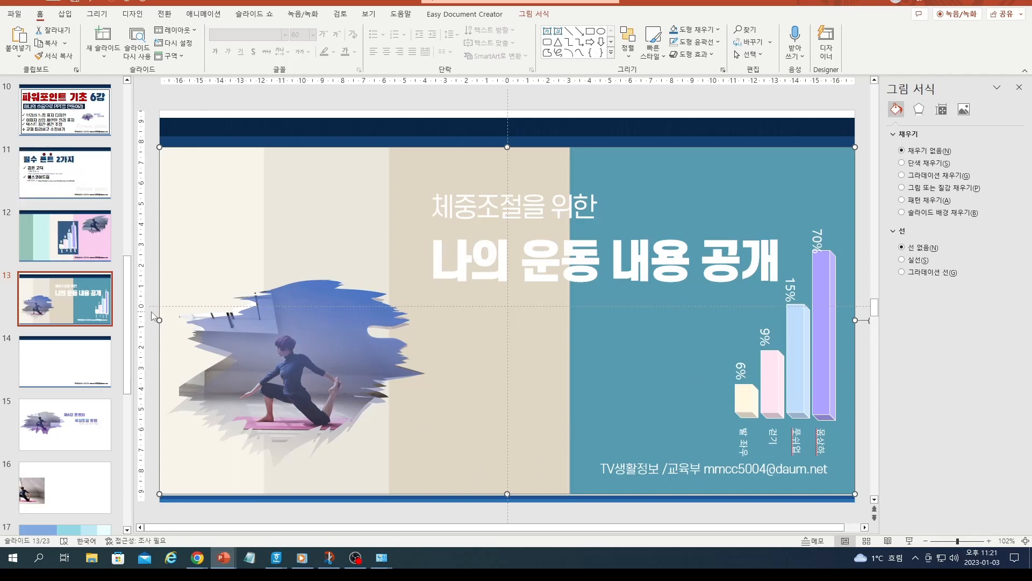
Step: View the first slide's title design for comparison and return to slide 13
{"action": "left_click_drag", "start_coordinate": [128, 300], "coordinate": [129, 160]}
{"action": "left_click", "coordinate": [104, 107]}
{"action": "left_click_drag", "start_coordinate": [128, 216], "coordinate": [145, 301]}
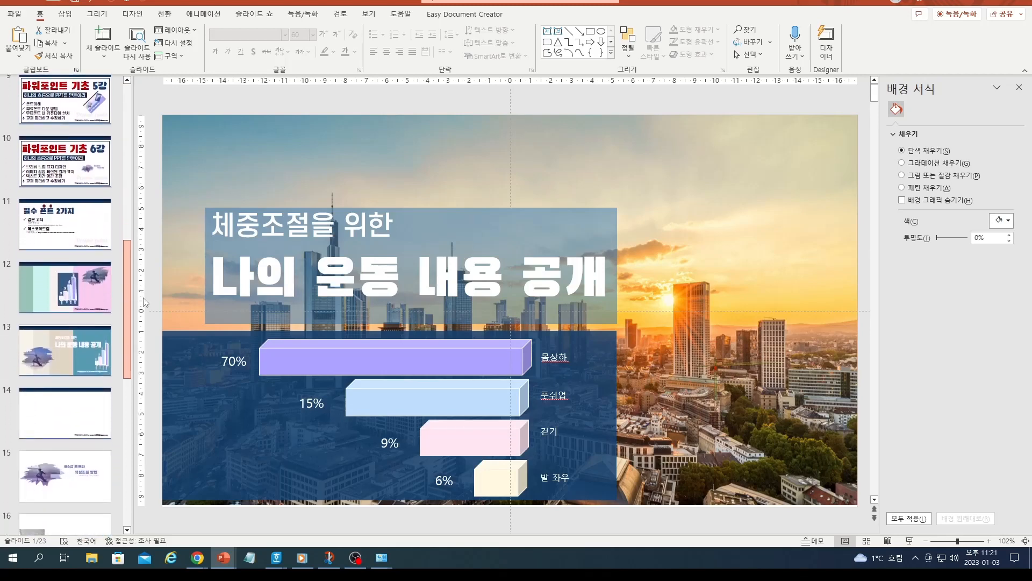
{"action": "left_click", "coordinate": [64, 361]}
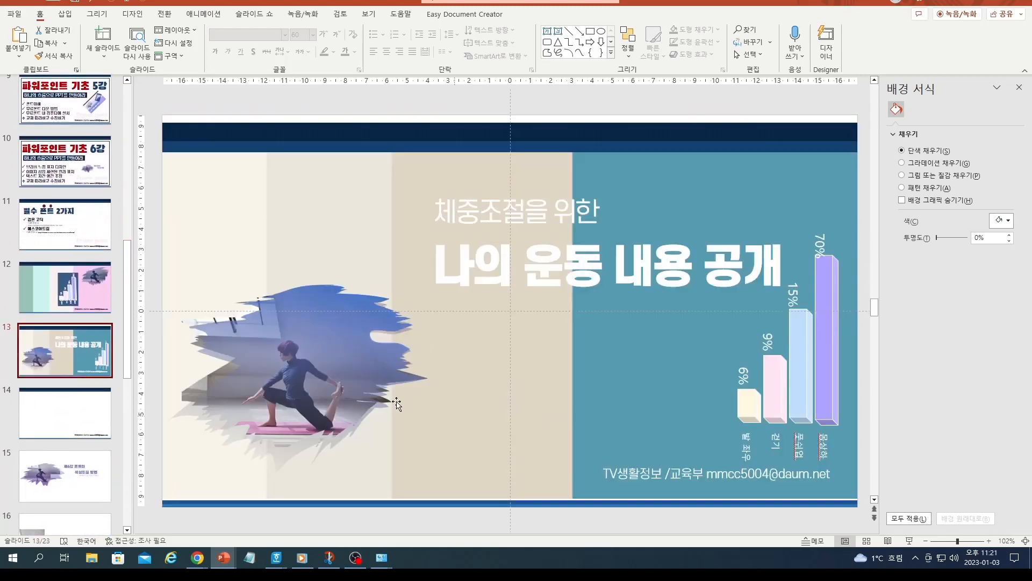
{"action": "left_click", "coordinate": [540, 379]}
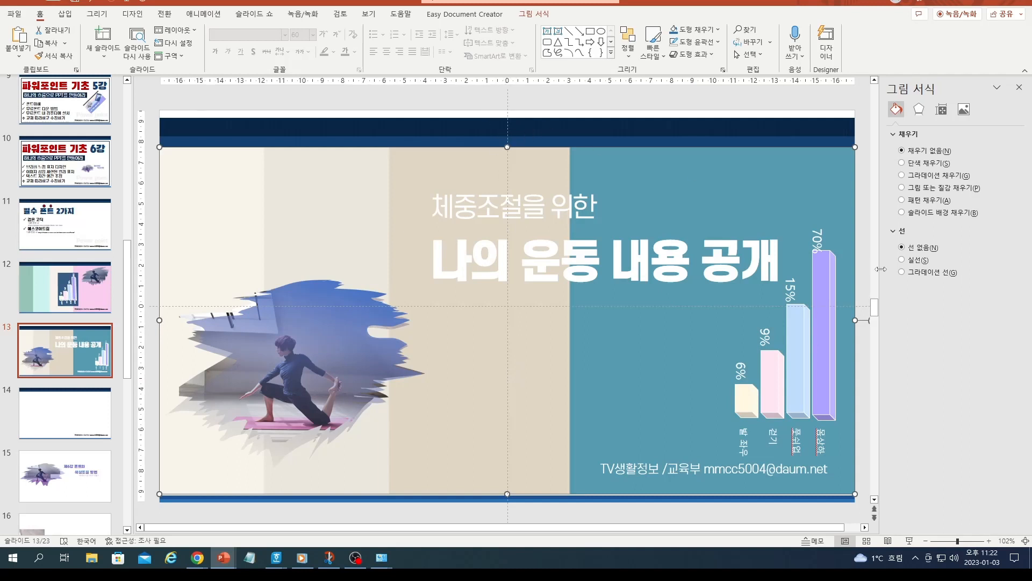
{"action": "left_click", "coordinate": [868, 245]}
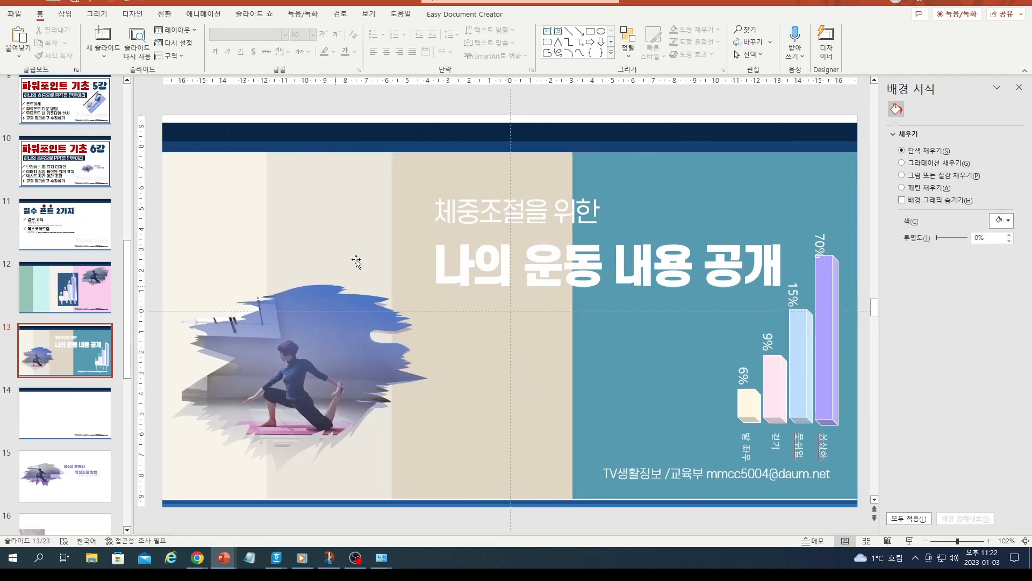